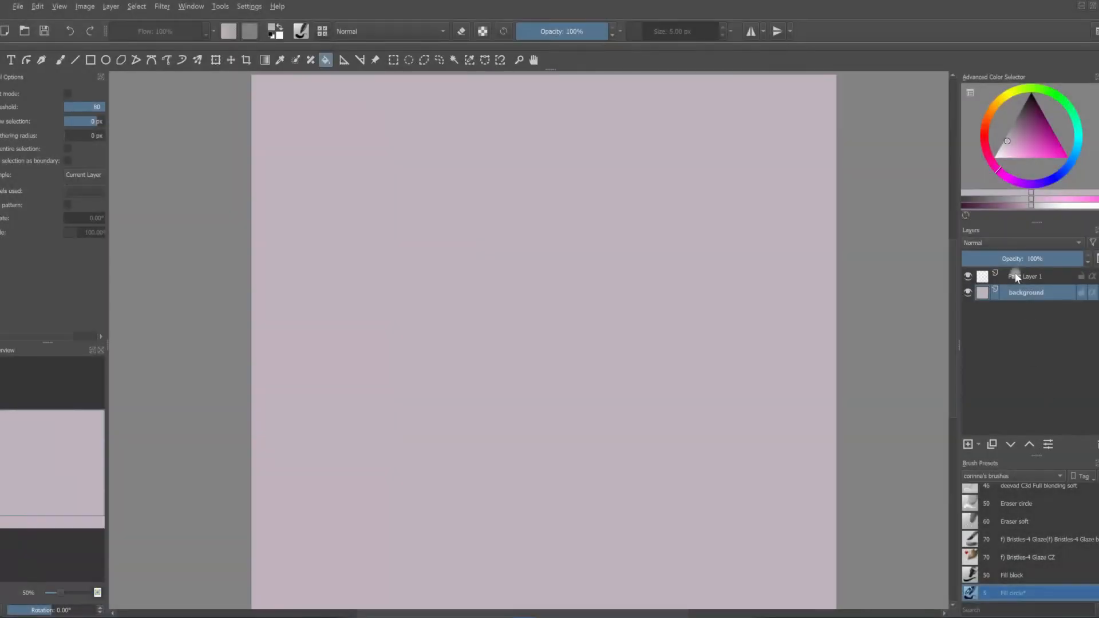
# Step: On Paint Layer 1, draw an upright ellipse about 616 by 964 px, filled with white background color and outlined with the black brush
pyautogui.click(1032, 281)
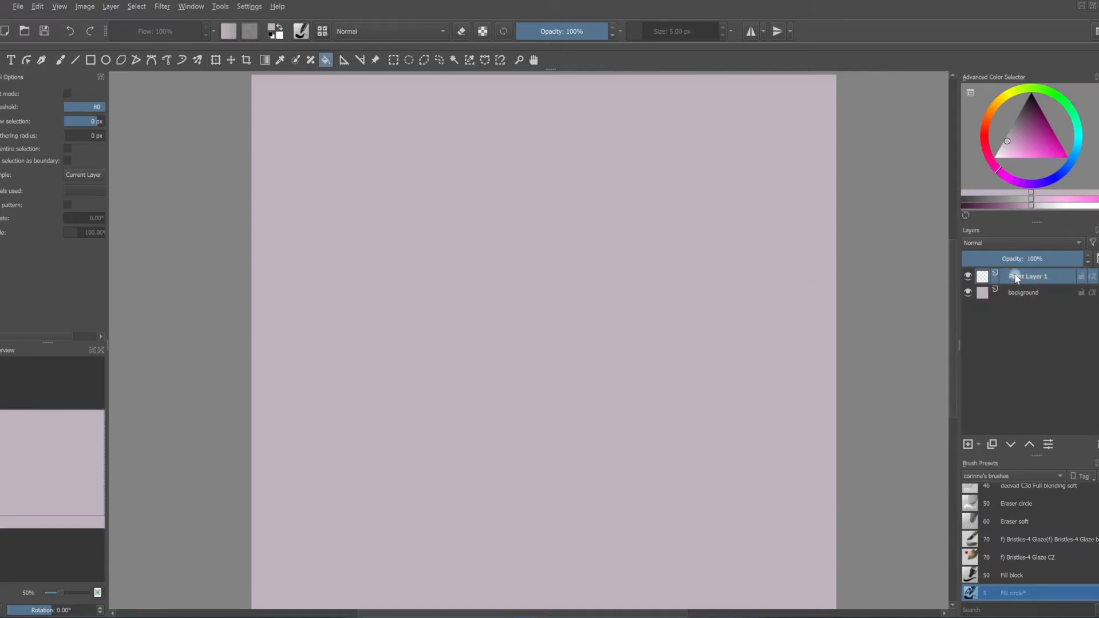
pyautogui.click(106, 60)
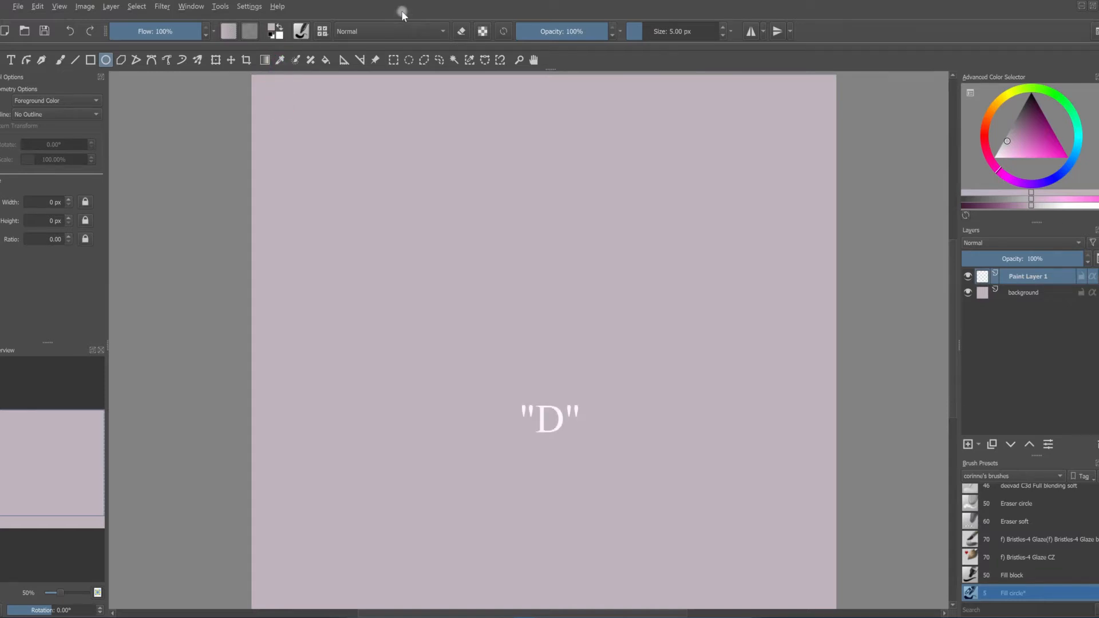
pyautogui.press('d')
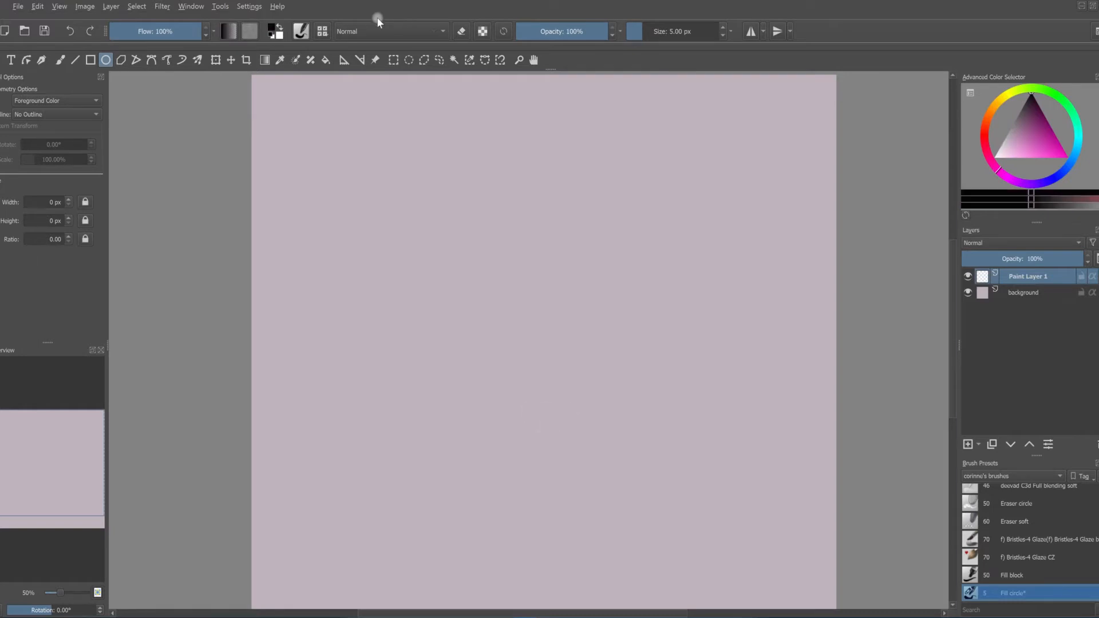
pyautogui.click(95, 100)
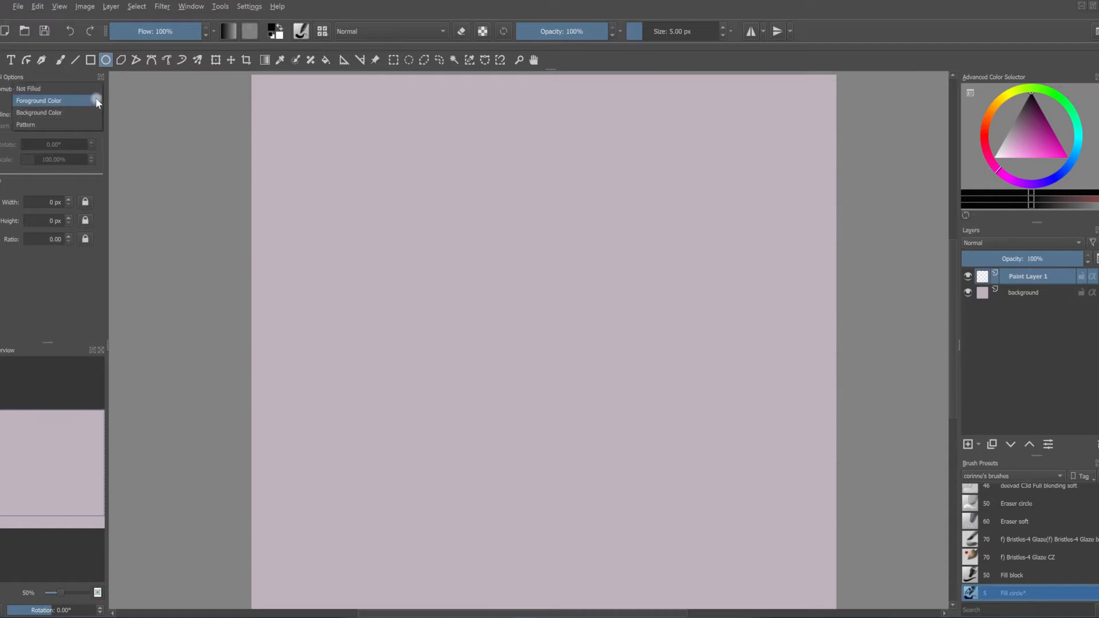
pyautogui.click(44, 114)
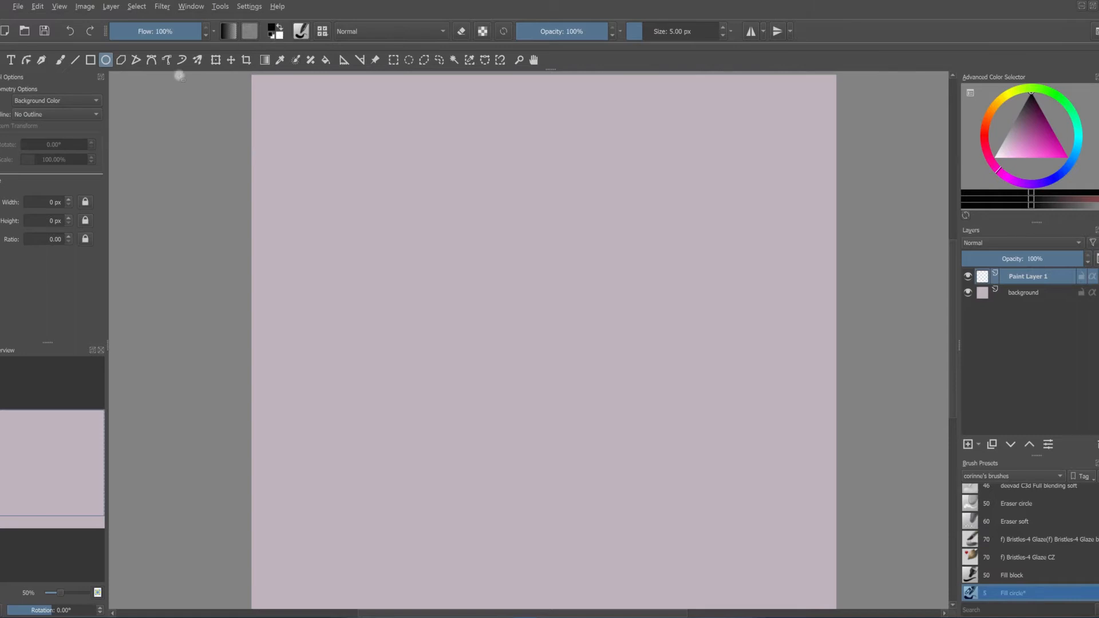
pyautogui.click(95, 114)
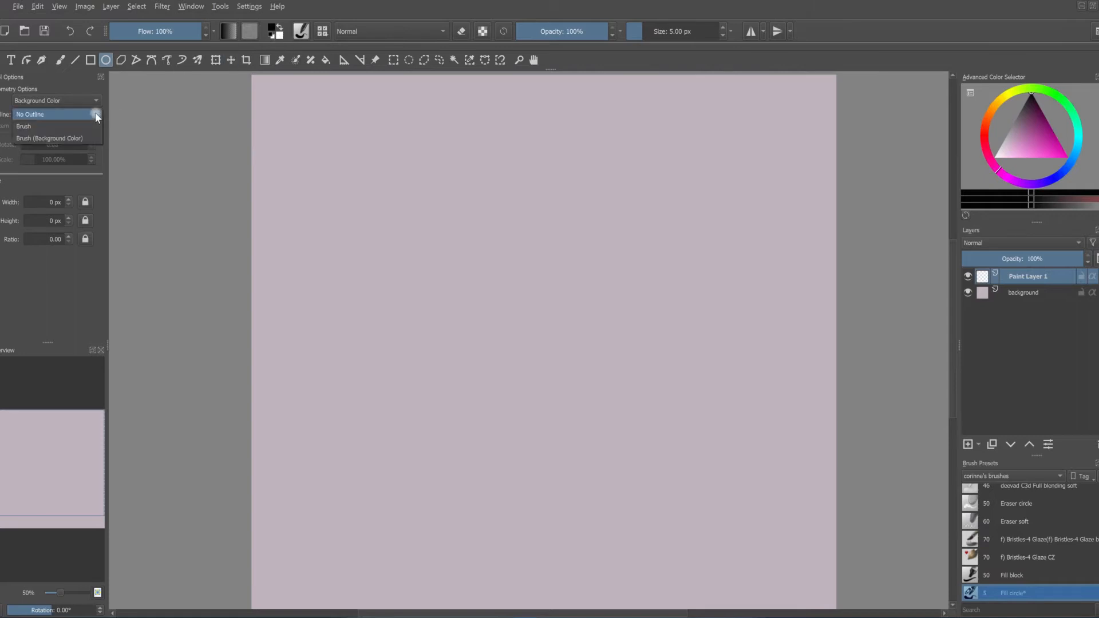
pyautogui.click(59, 127)
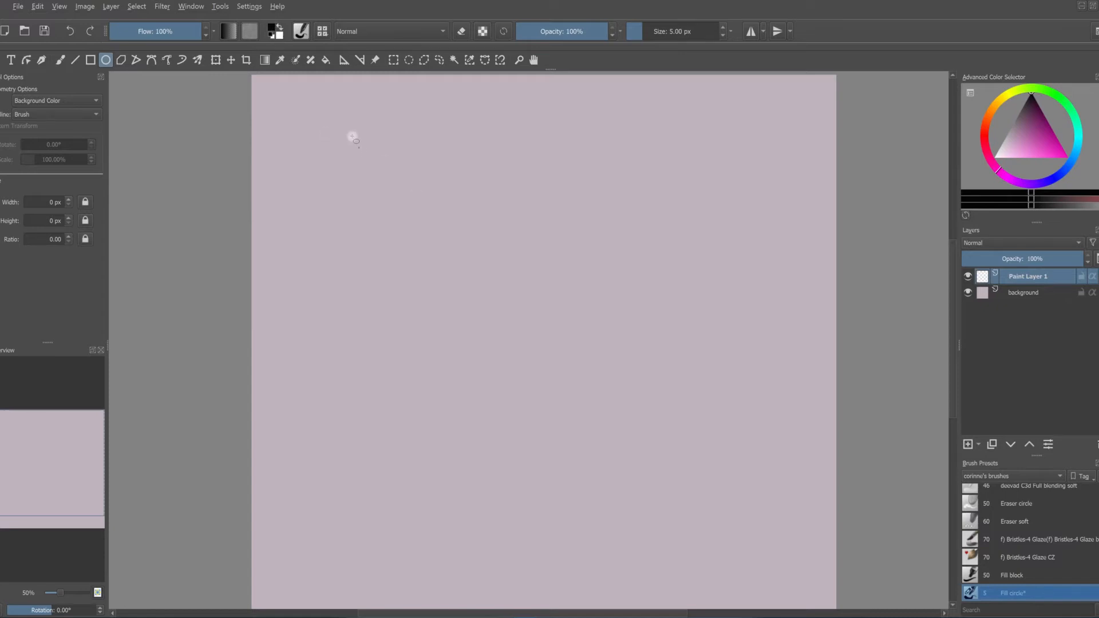
pyautogui.moveTo(454, 153); pyautogui.dragTo(544, 297)
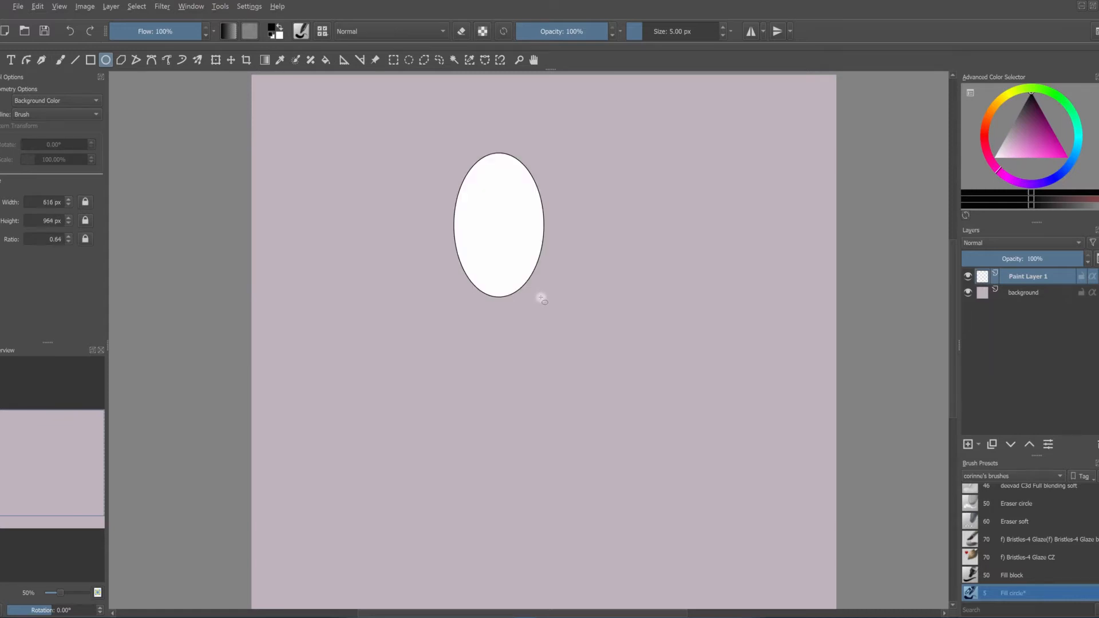
# Step: Rename the layer holding the outlined white ellipse as WHITE
pyautogui.doubleClick(1018, 280)
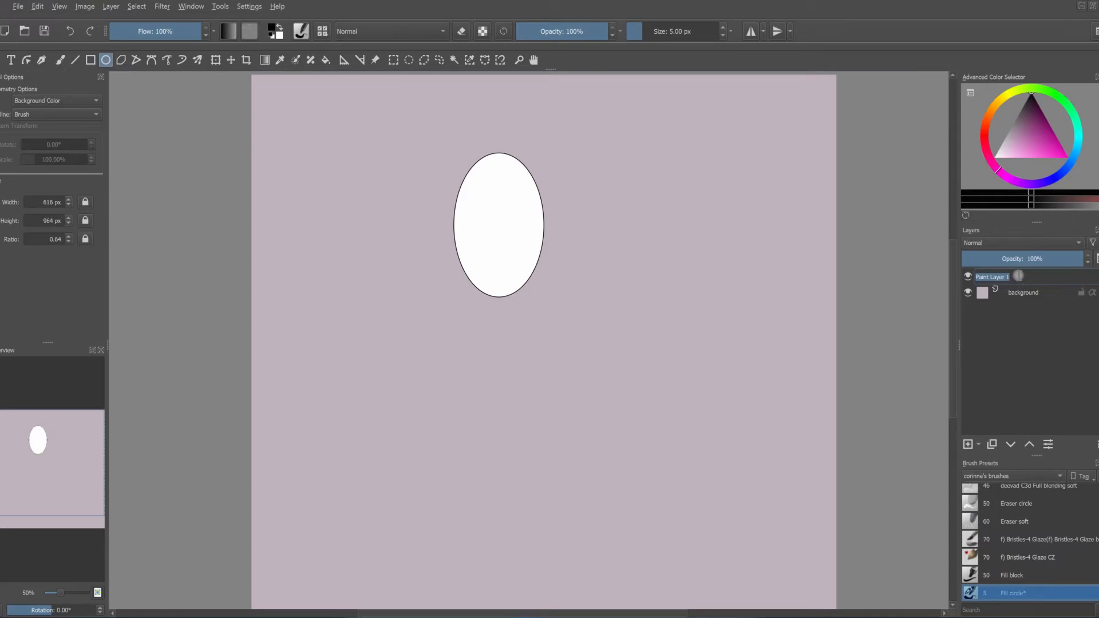
pyautogui.write('WHITE')
pyautogui.press('Return')
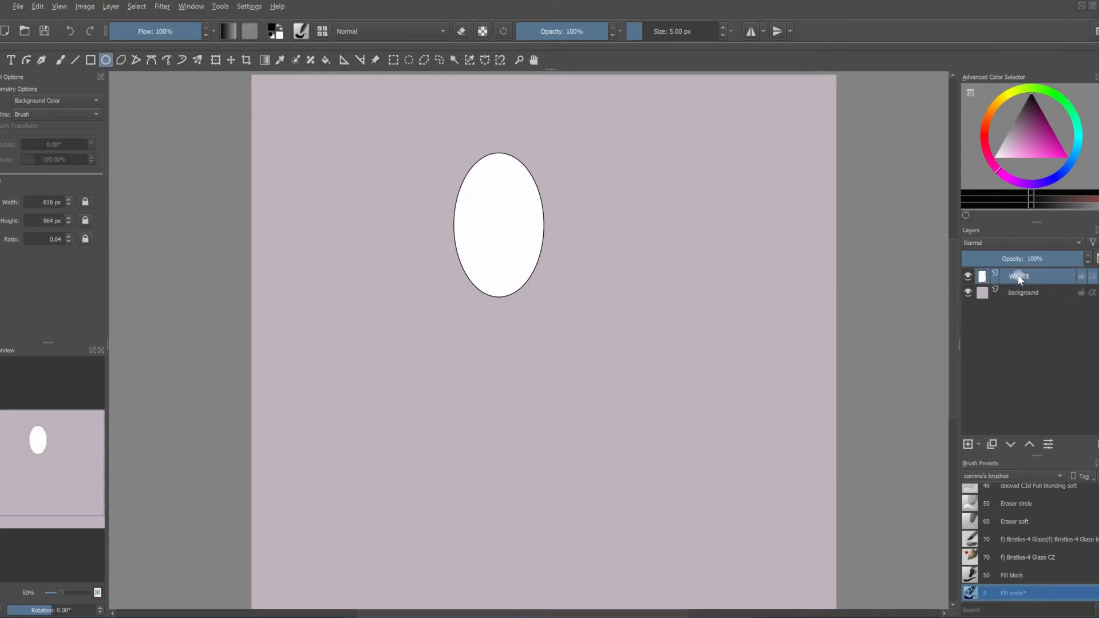
# Step: On a new layer, draw a medium-blue iris ellipse about 300 by 460 px, filled with foreground color and without outline, low inside the white
pyautogui.click(967, 444)
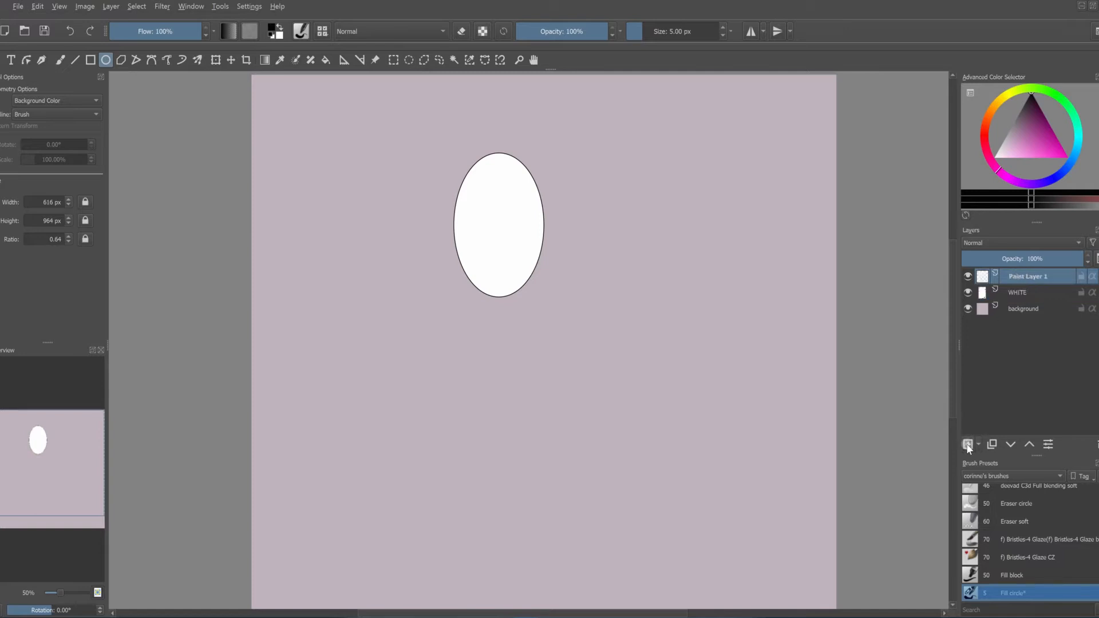
pyautogui.click(92, 114)
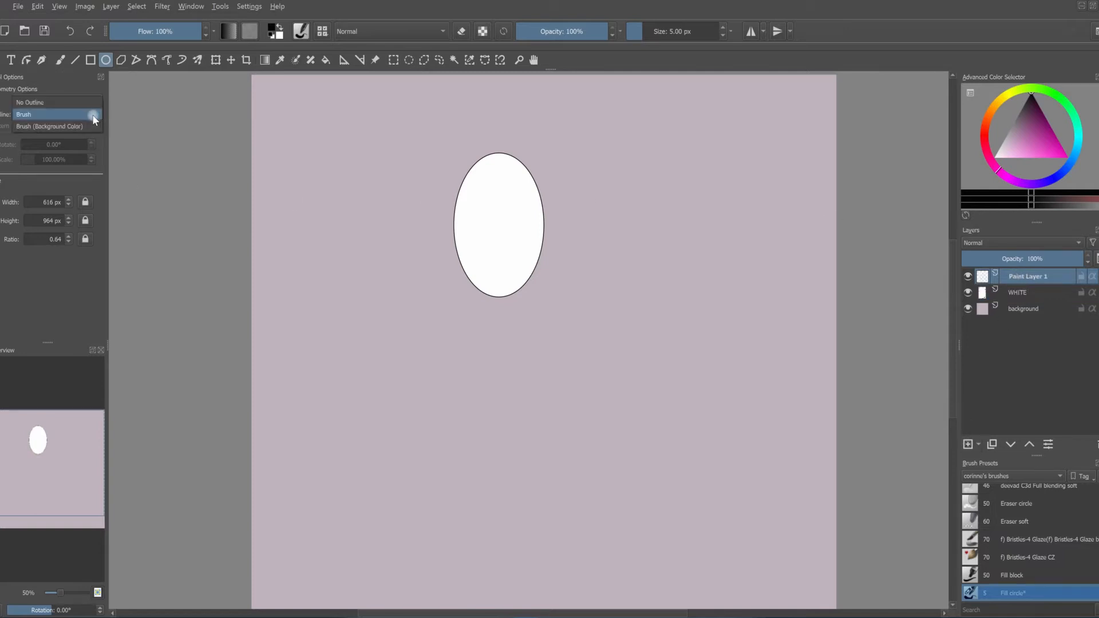
pyautogui.click(57, 106)
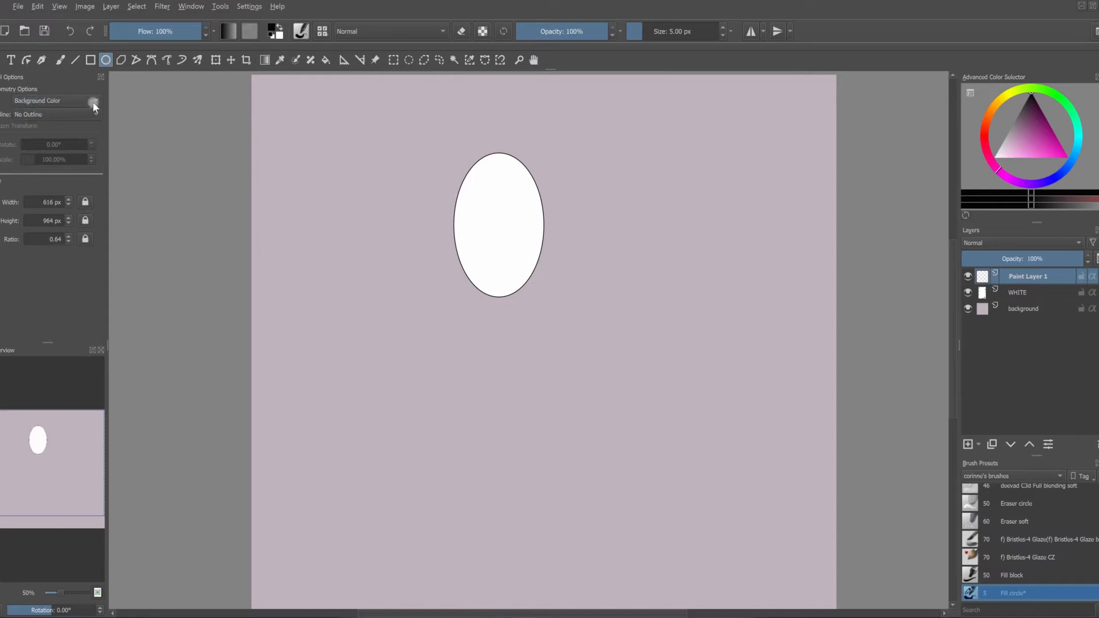
pyautogui.click(95, 98)
pyautogui.click(54, 87)
pyautogui.click(1059, 171)
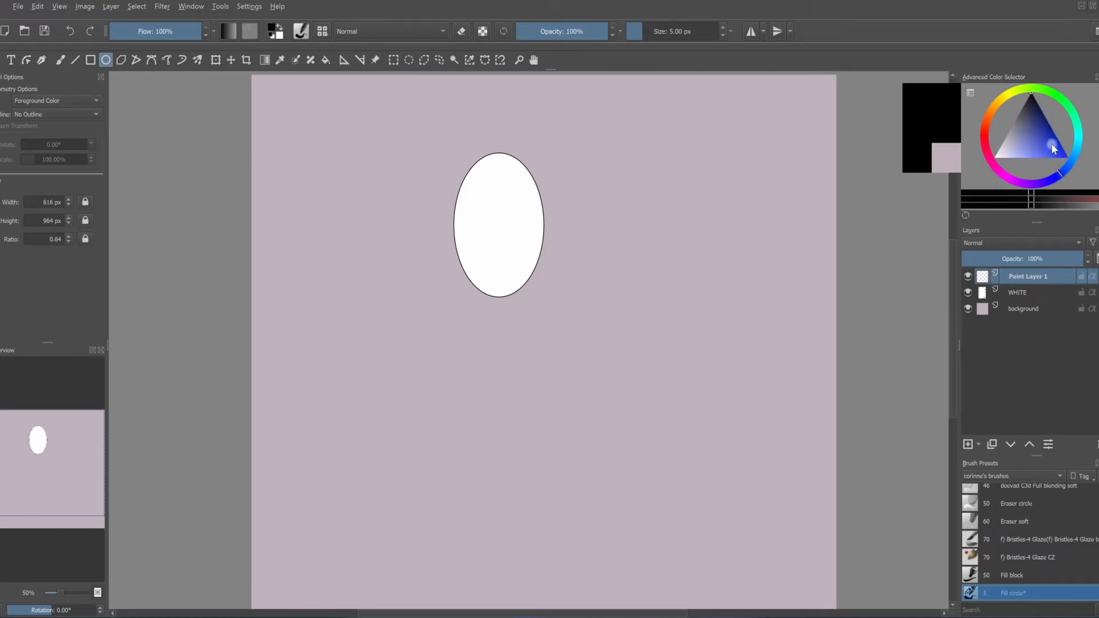
pyautogui.click(1048, 139)
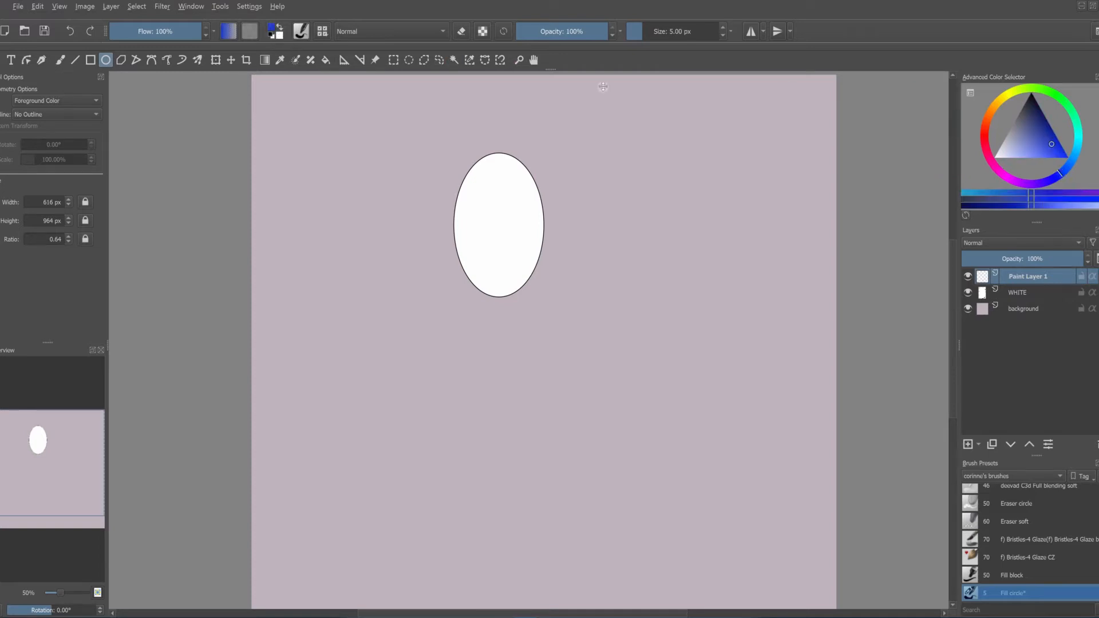
pyautogui.click(1043, 143)
pyautogui.click(1036, 144)
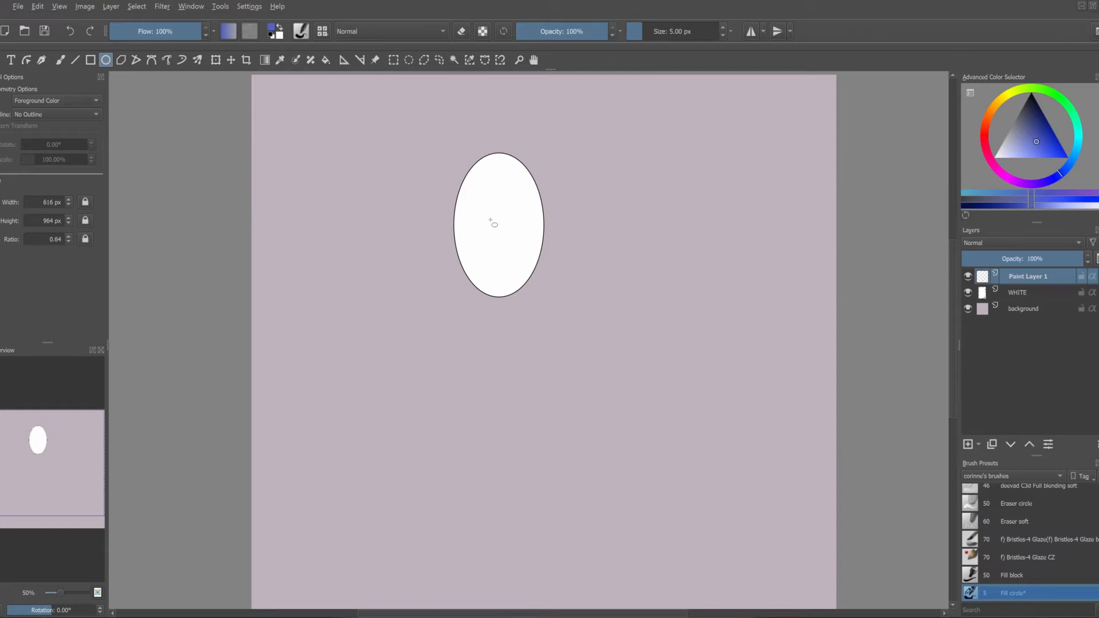
pyautogui.moveTo(488, 218); pyautogui.dragTo(535, 287)
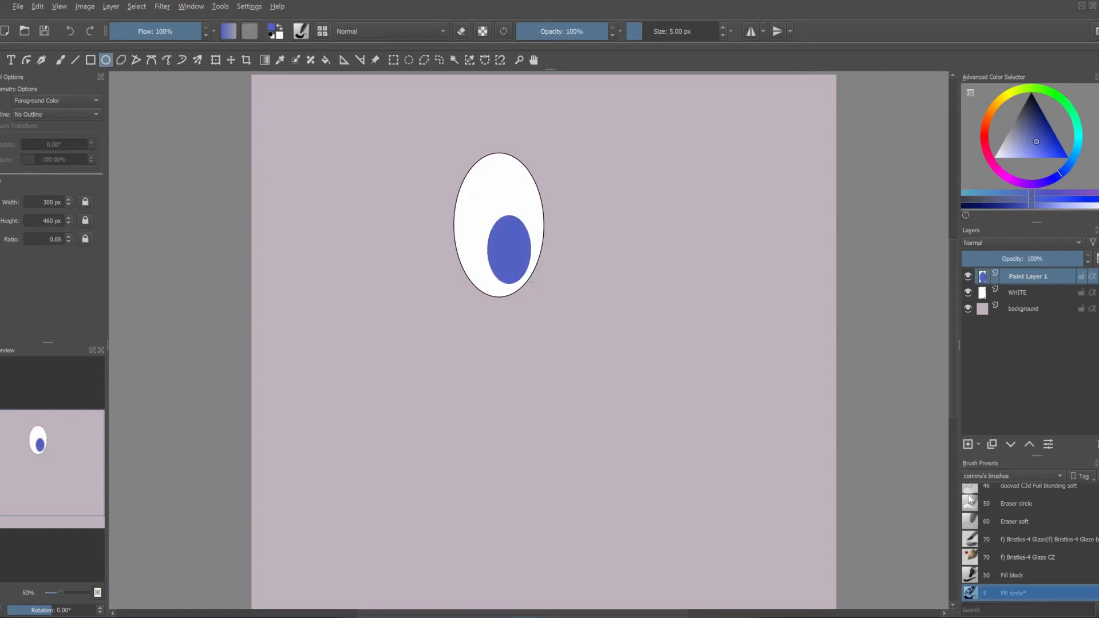
# Step: Rename the layer holding the blue iris as BLUE
pyautogui.doubleClick(1023, 277)
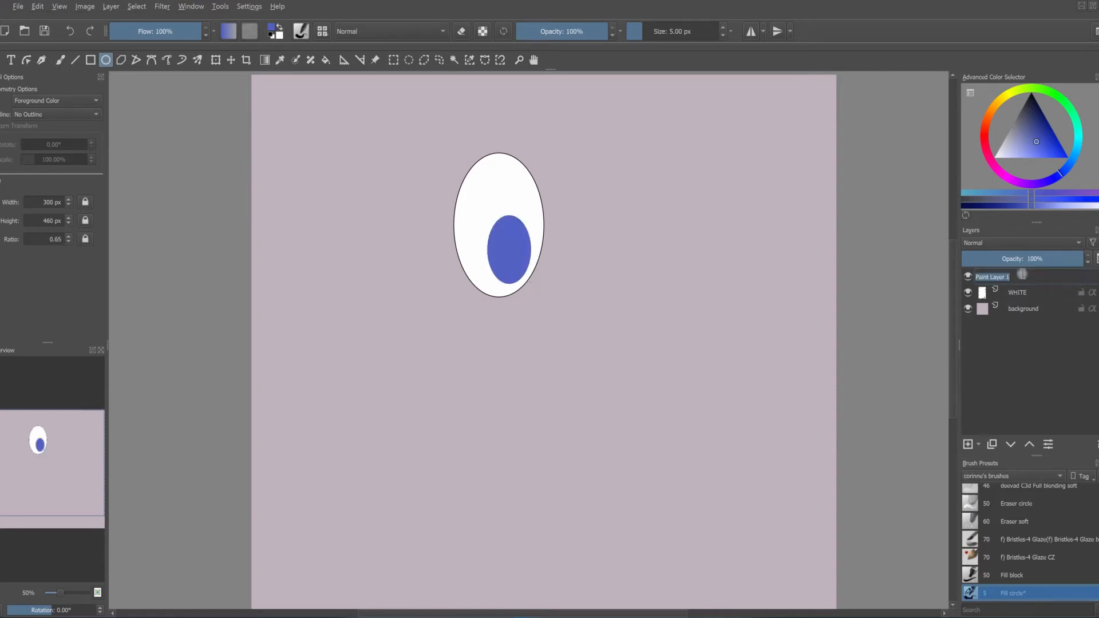
pyautogui.write('BLUE')
pyautogui.press('Return')
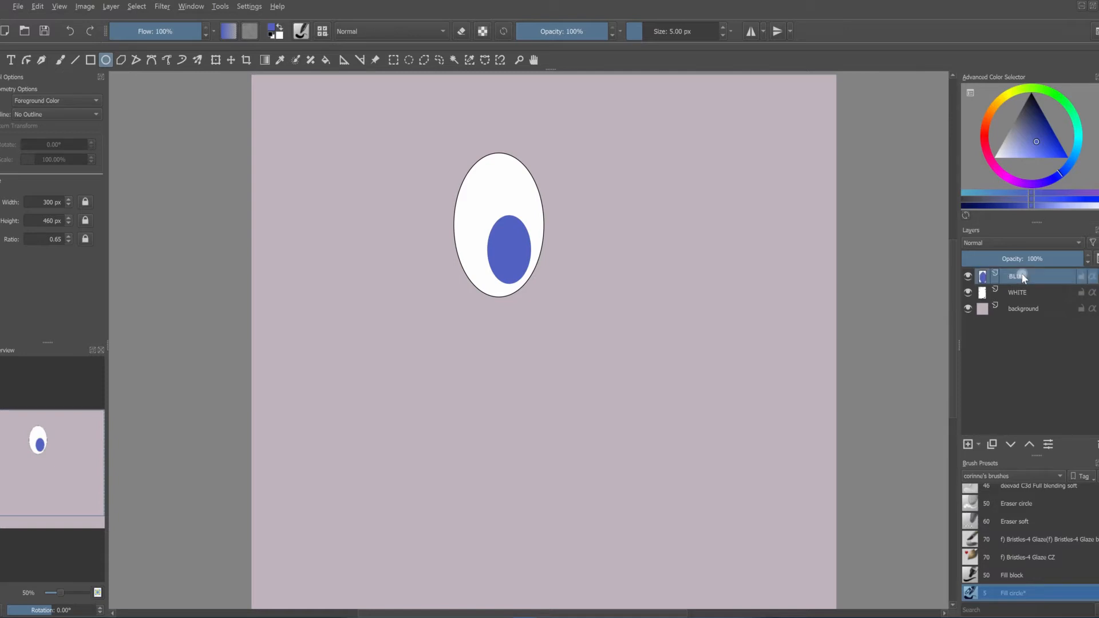
# Step: On a new layer, draw a black pupil ellipse about 136 by 204 px inside the blue iris, using the default colors
pyautogui.click(968, 444)
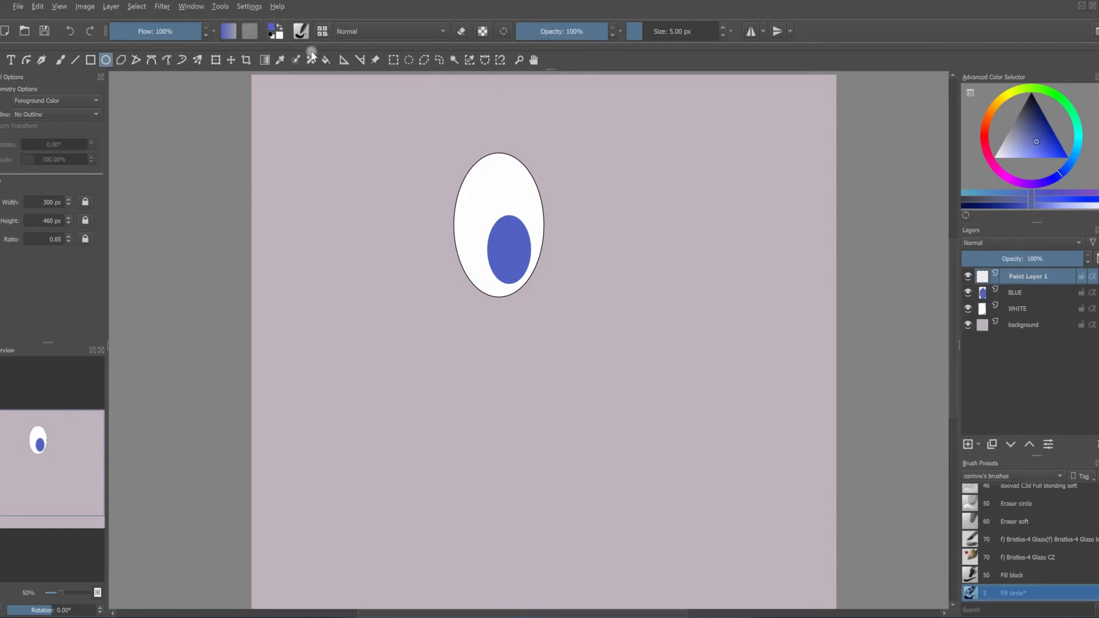
pyautogui.press('d')
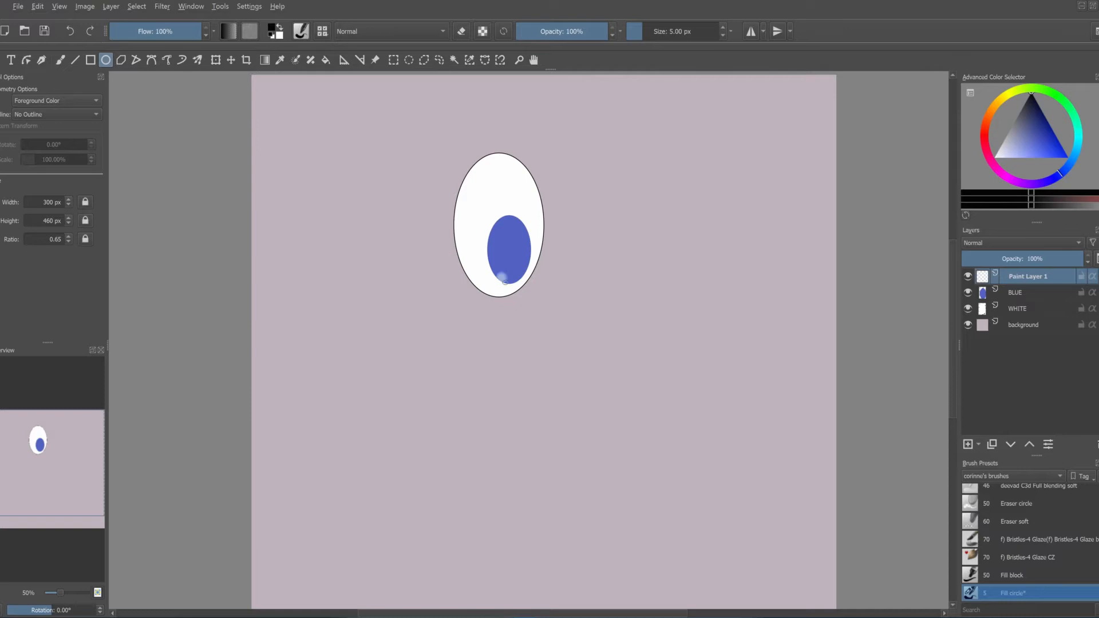
pyautogui.click(504, 248)
pyautogui.moveTo(504, 248); pyautogui.dragTo(525, 279)
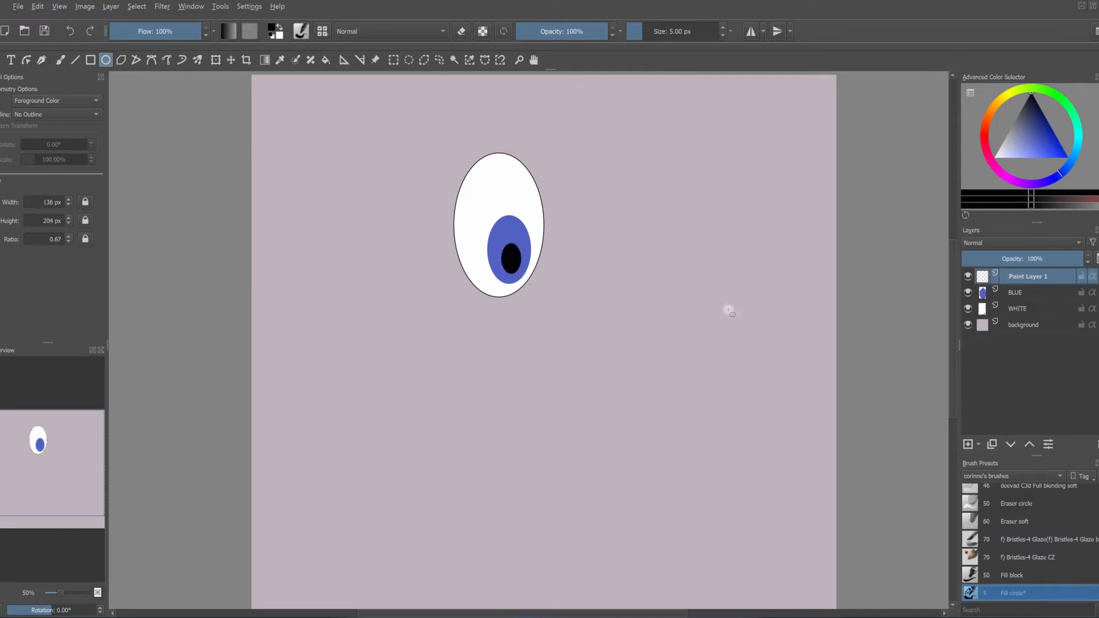
# Step: Rename the layer holding the black pupil as BLACK
pyautogui.doubleClick(1012, 277)
pyautogui.write('BLACK')
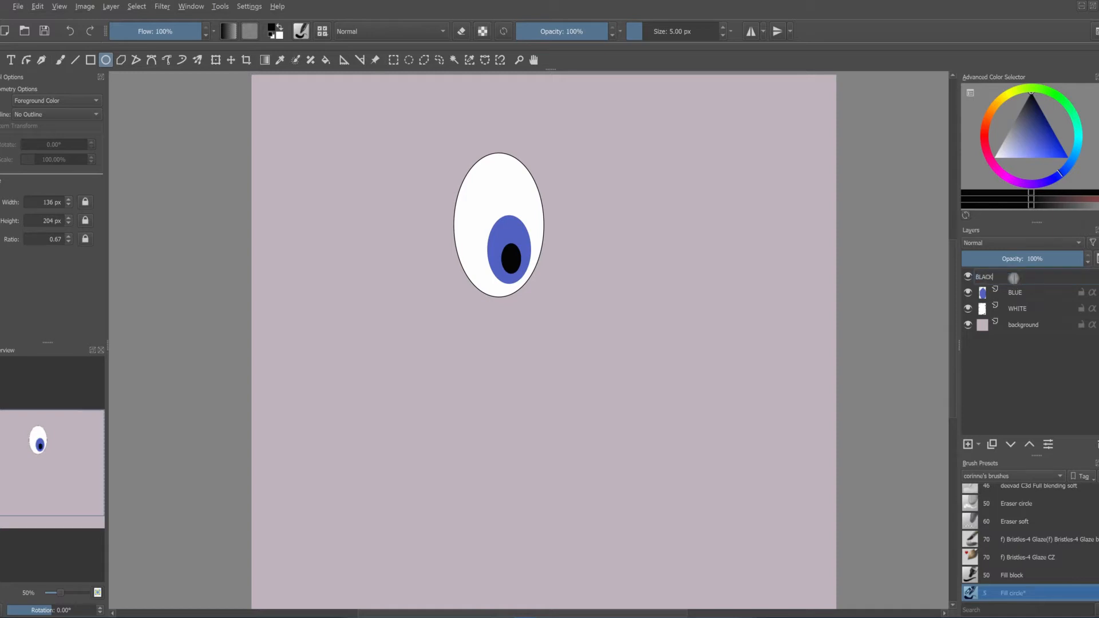
pyautogui.press('Return')
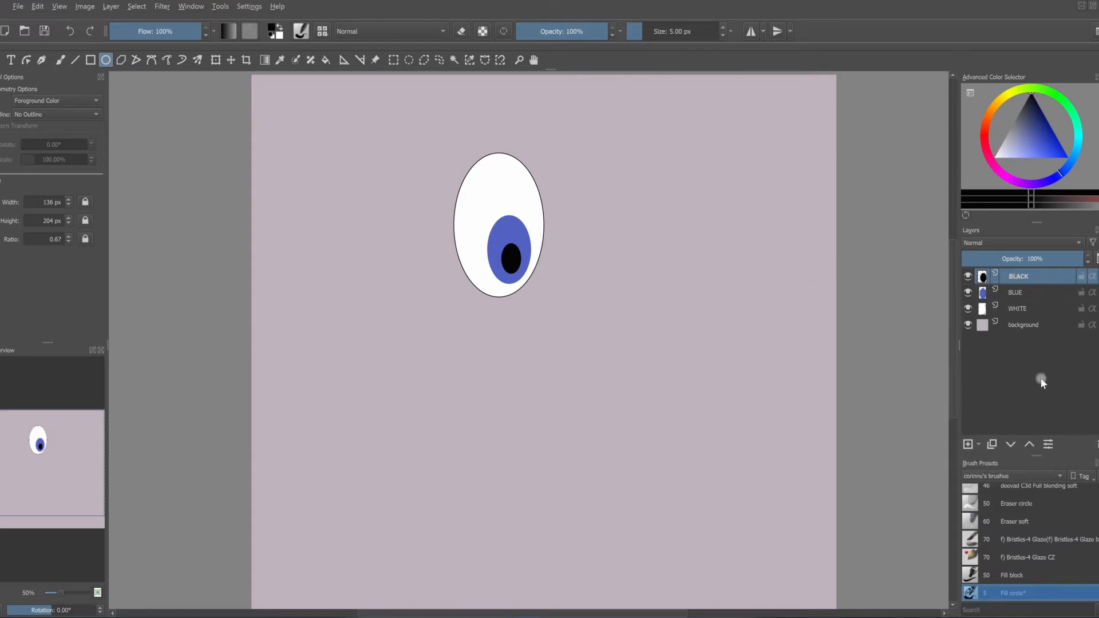
# Step: Transform the BLUE layer's iris: enlarge it slightly, tilt it a little clockwise and shift it toward the eye's lower-right edge
pyautogui.moveTo(1017, 278)
pyautogui.click(1012, 294)
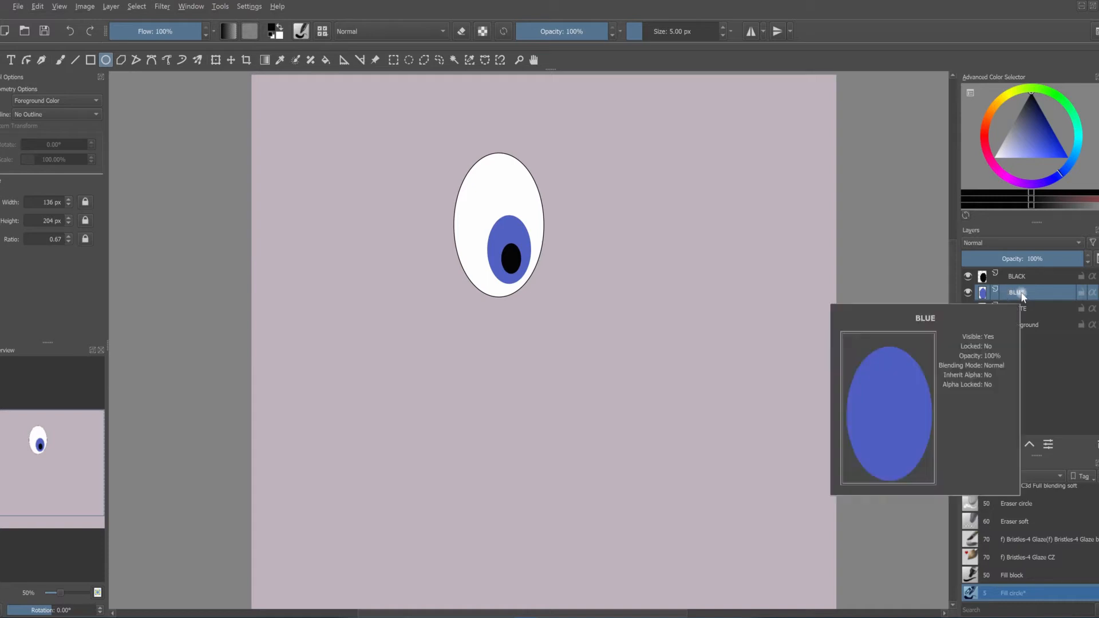
pyautogui.click(216, 60)
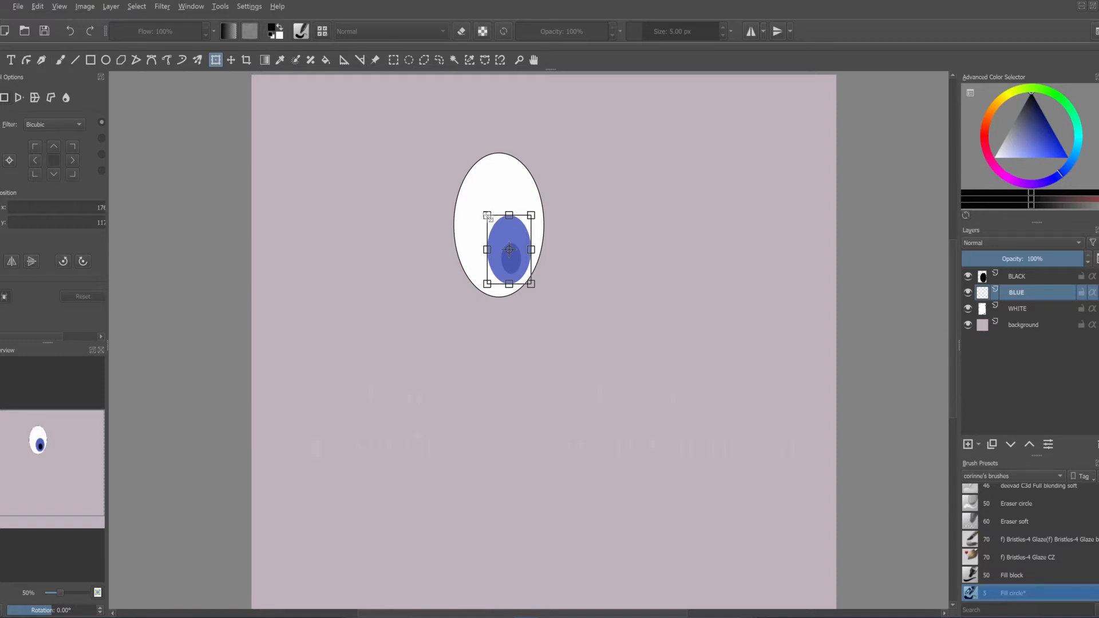
pyautogui.moveTo(487, 217); pyautogui.dragTo(476, 199)
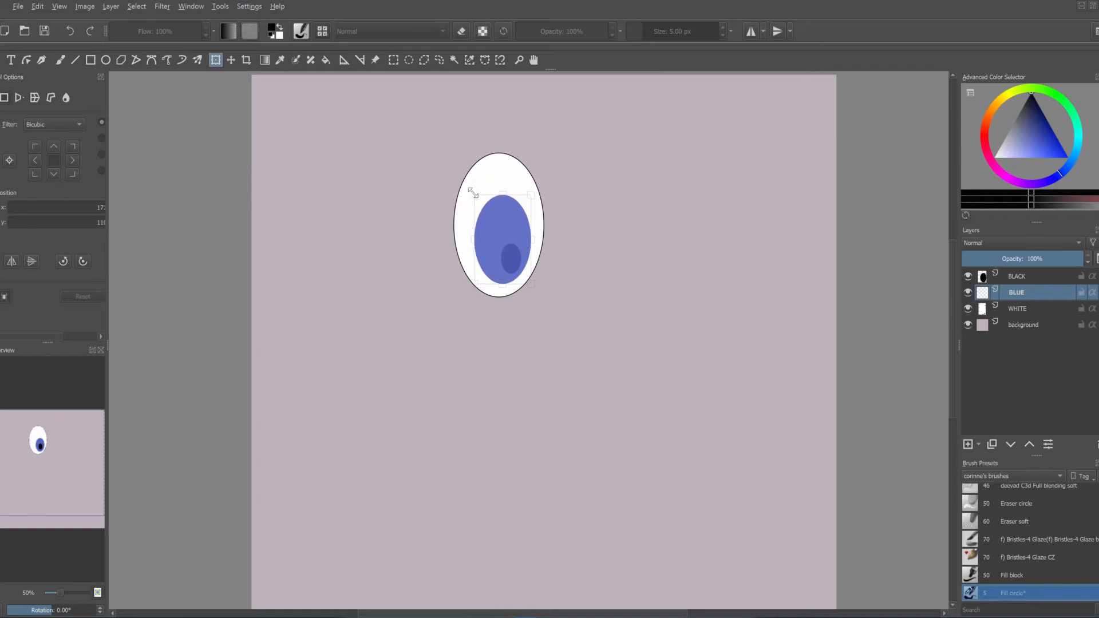
pyautogui.moveTo(478, 196); pyautogui.dragTo(480, 205)
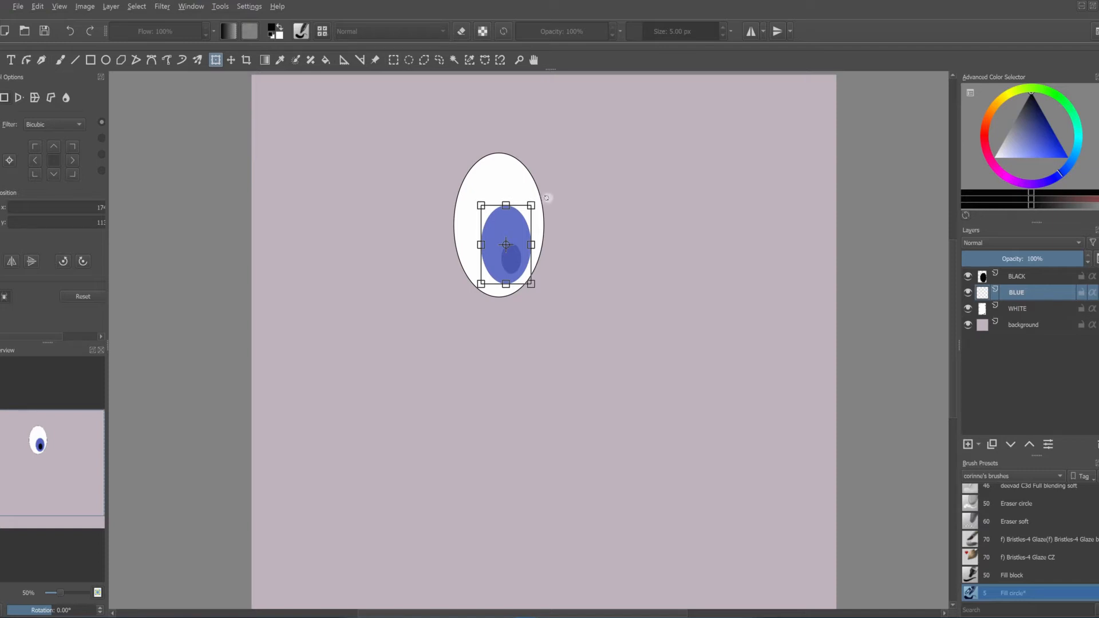
pyautogui.moveTo(547, 198)
pyautogui.mouseDown()
pyautogui.moveTo(552, 209)
pyautogui.moveTo(533, 179)
pyautogui.moveTo(549, 199)
pyautogui.mouseUp()
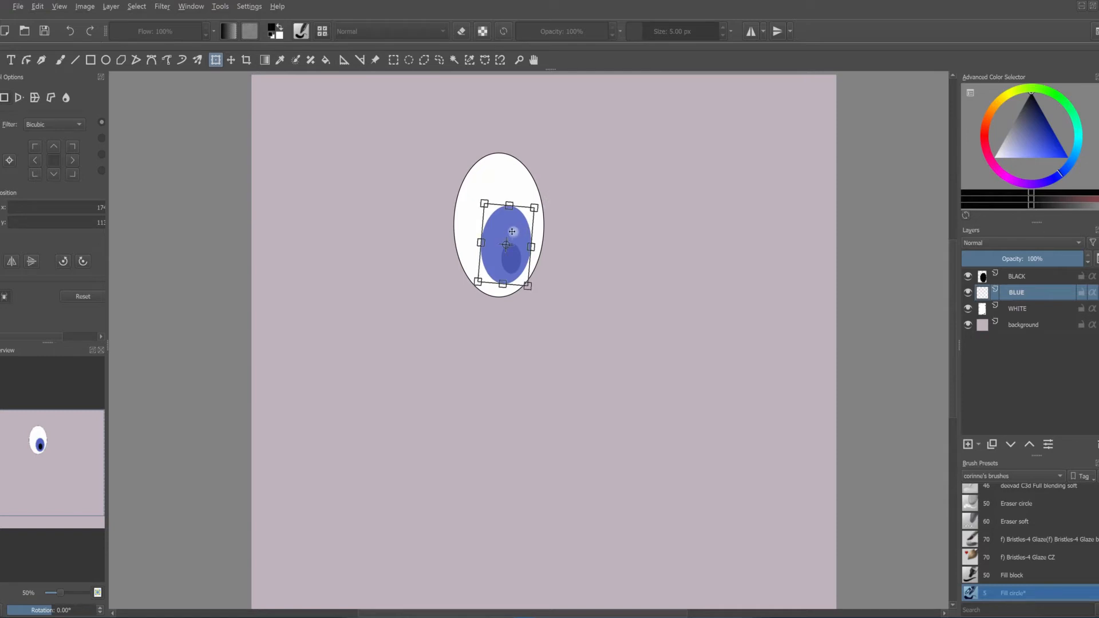
pyautogui.moveTo(514, 231); pyautogui.dragTo(518, 238)
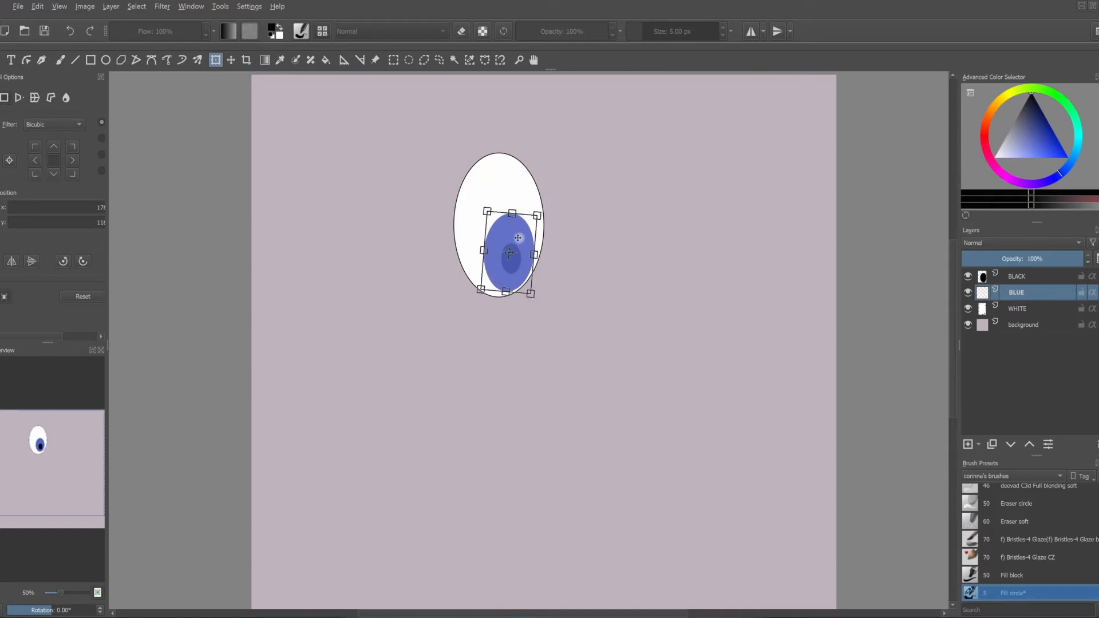
# Step: Enlarge the BLACK layer's pupil slightly and move it toward the right edge of the blue iris
pyautogui.click(1017, 277)
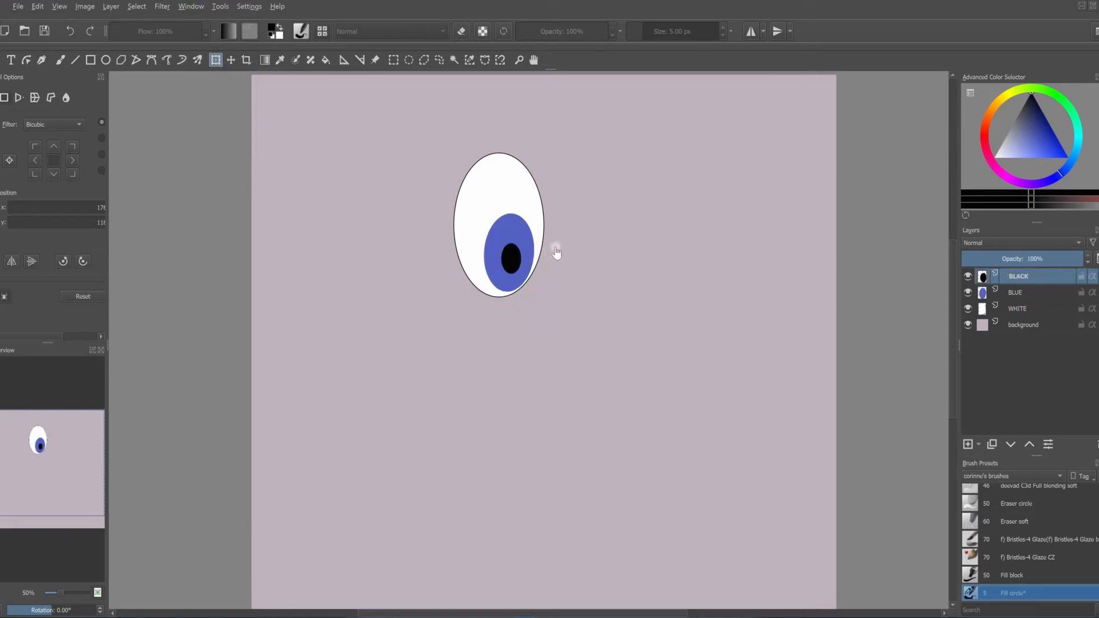
pyautogui.click(512, 259)
pyautogui.press('Return')
pyautogui.moveTo(519, 244); pyautogui.dragTo(522, 239)
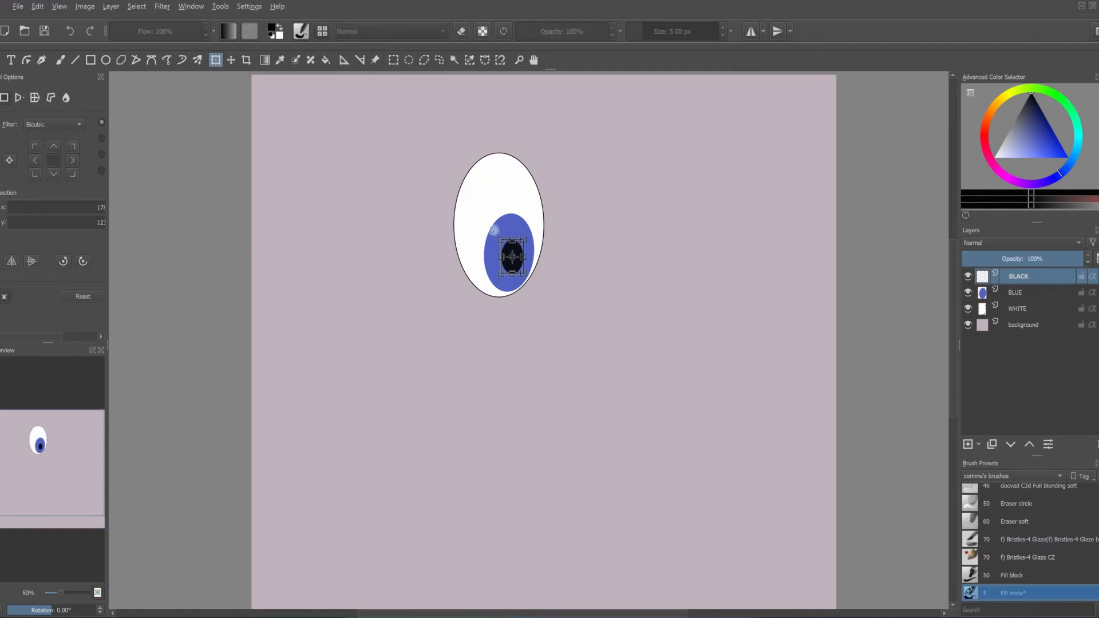
pyautogui.click(231, 60)
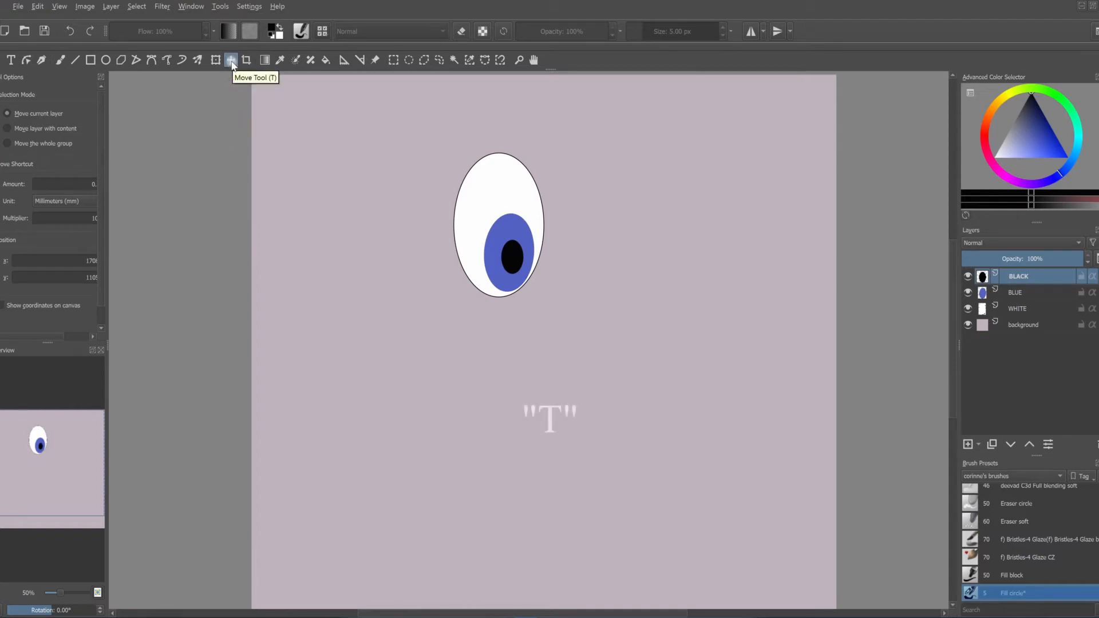
pyautogui.moveTo(517, 259)
pyautogui.mouseDown()
pyautogui.moveTo(512, 272)
pyautogui.moveTo(520, 252)
pyautogui.mouseUp()
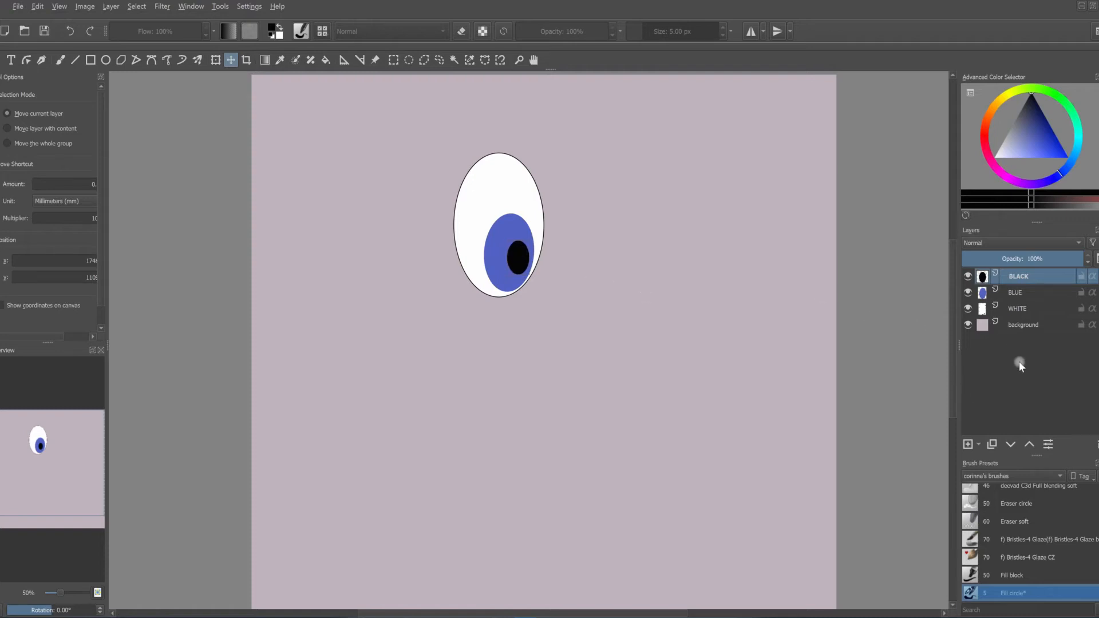
# Step: Transform the BLUE layer's iris: tilt it slightly counterclockwise and shift it up and toward the eye's right edge
pyautogui.click(59, 60)
pyautogui.click(1016, 293)
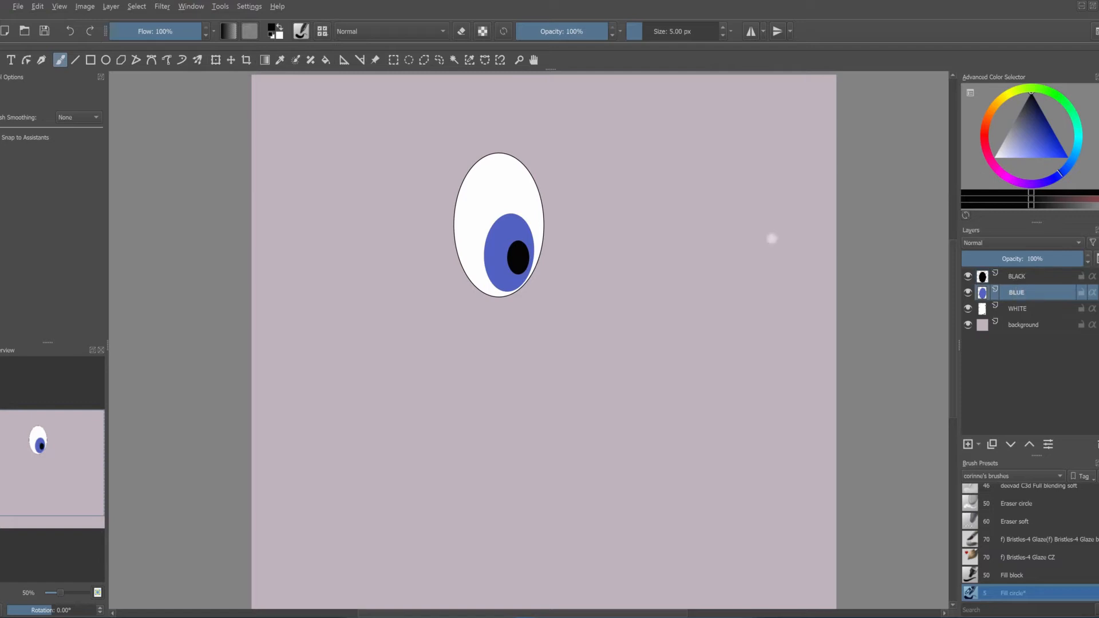
pyautogui.hotkey('ctrl', 't')
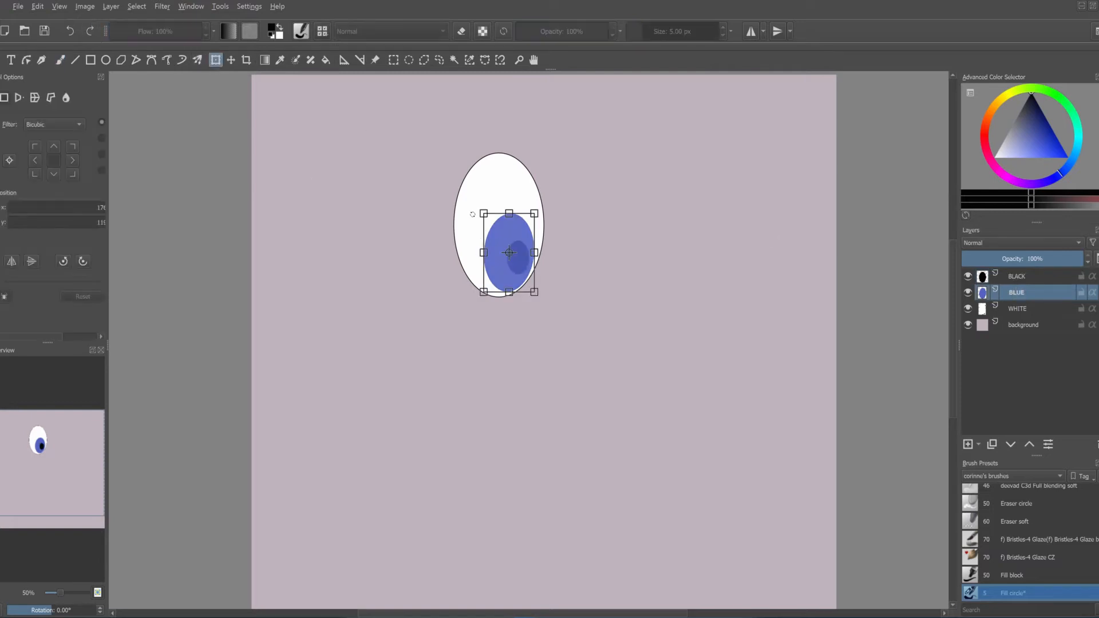
pyautogui.moveTo(470, 207); pyautogui.dragTo(511, 217)
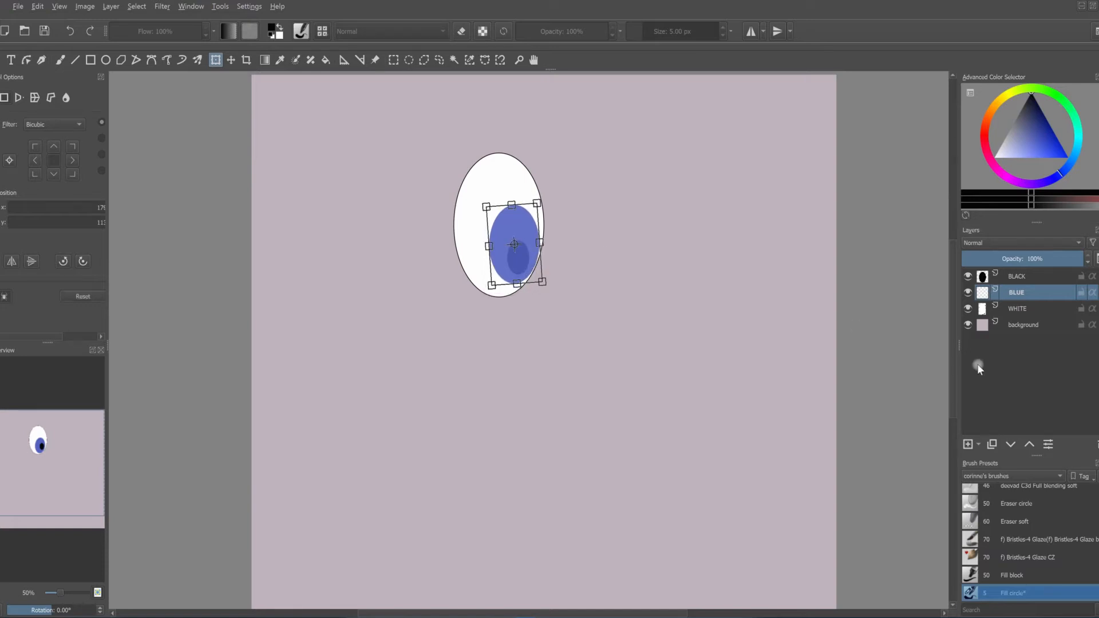
pyautogui.click(60, 60)
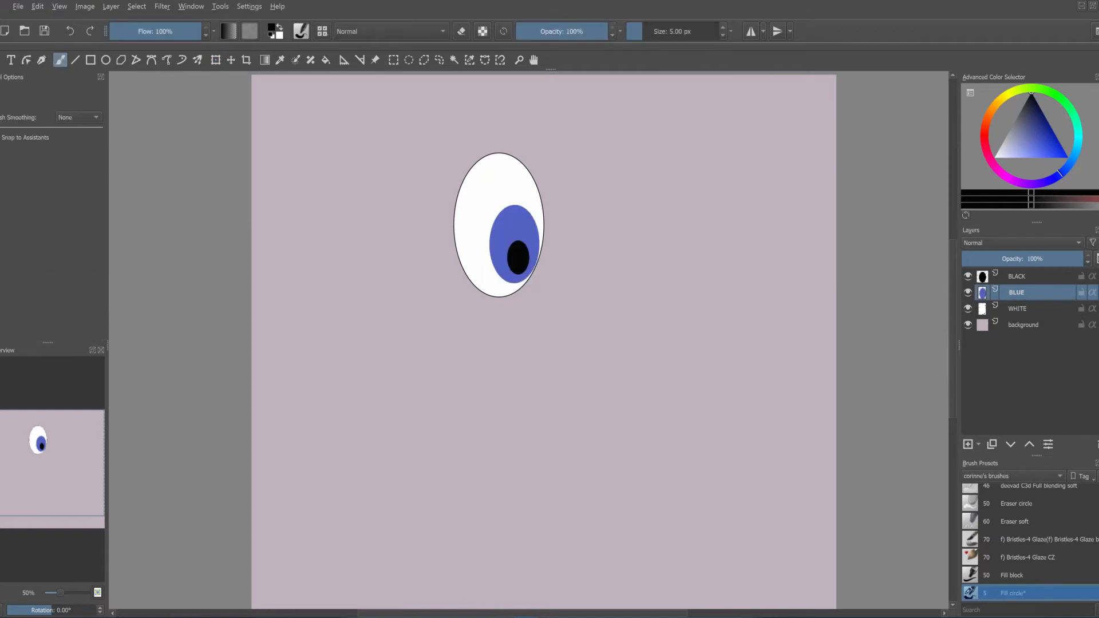
# Step: Move the BLACK layer's pupil slightly up and left to sit near the centre of the blue iris
pyautogui.click(1014, 278)
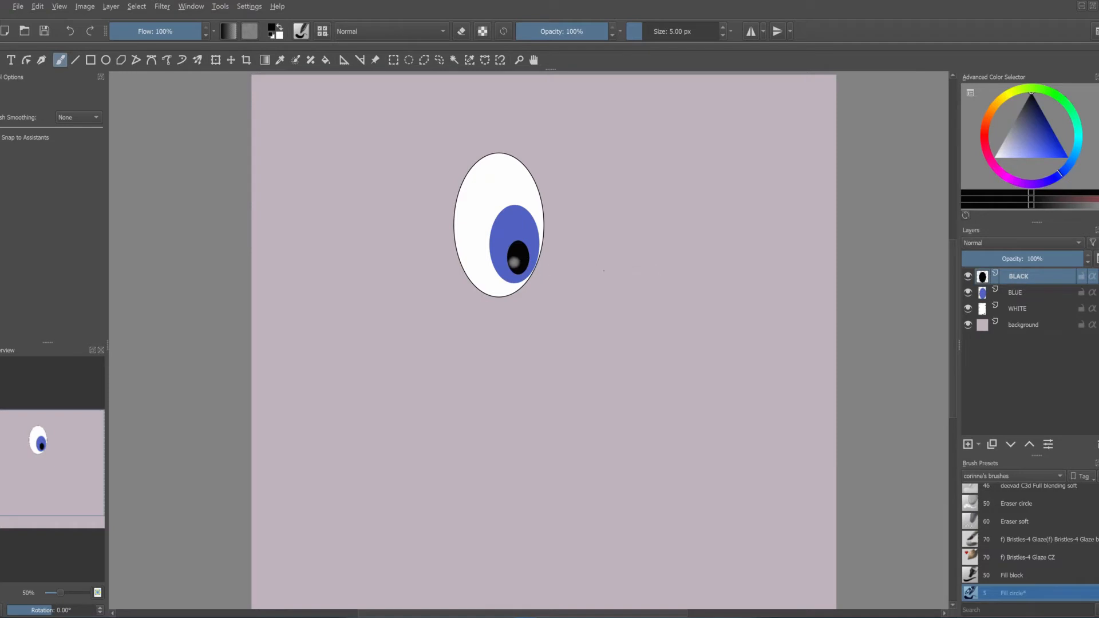
pyautogui.click(231, 60)
pyautogui.moveTo(520, 259); pyautogui.dragTo(517, 252)
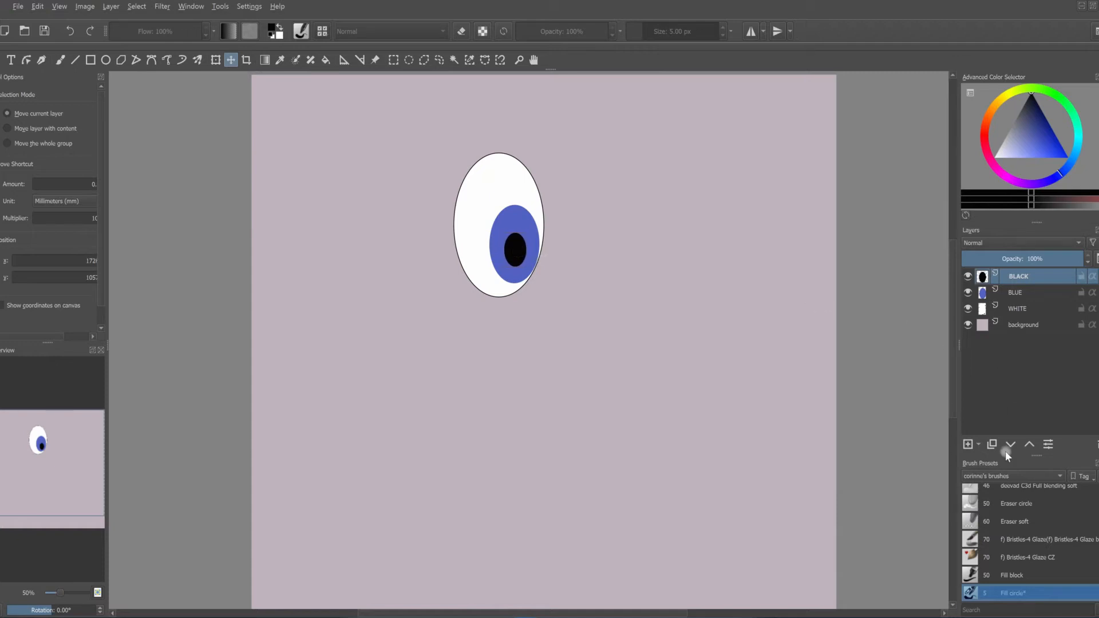
# Step: Add two new layers above BLACK, naming the lower one EFFECTS 1 and the upper one EFFECTS 2
pyautogui.click(968, 445)
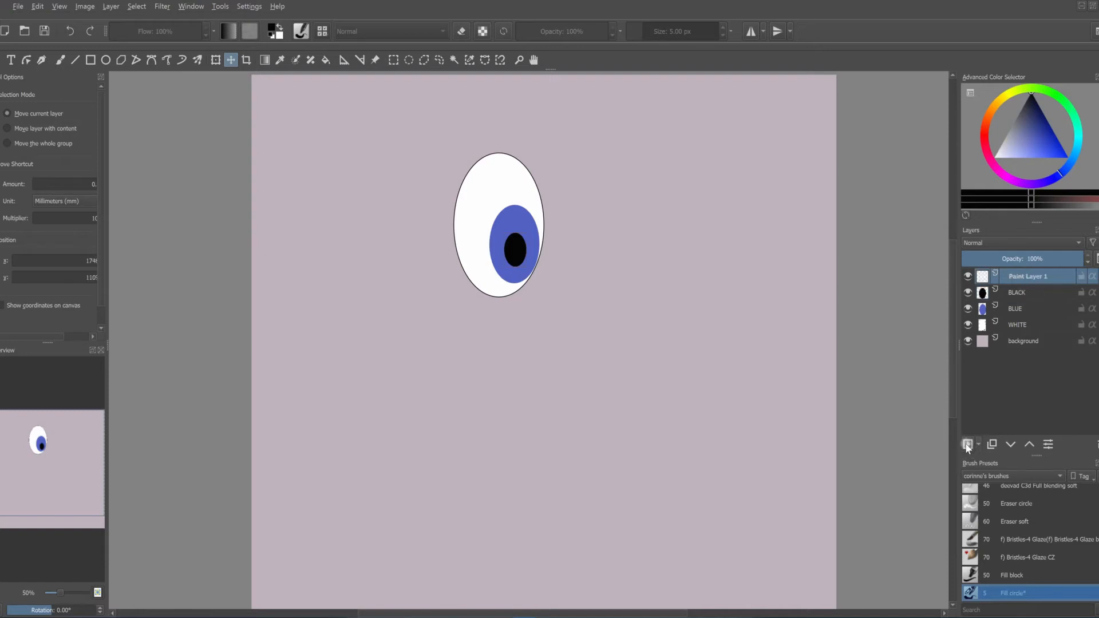
pyautogui.doubleClick(1016, 277)
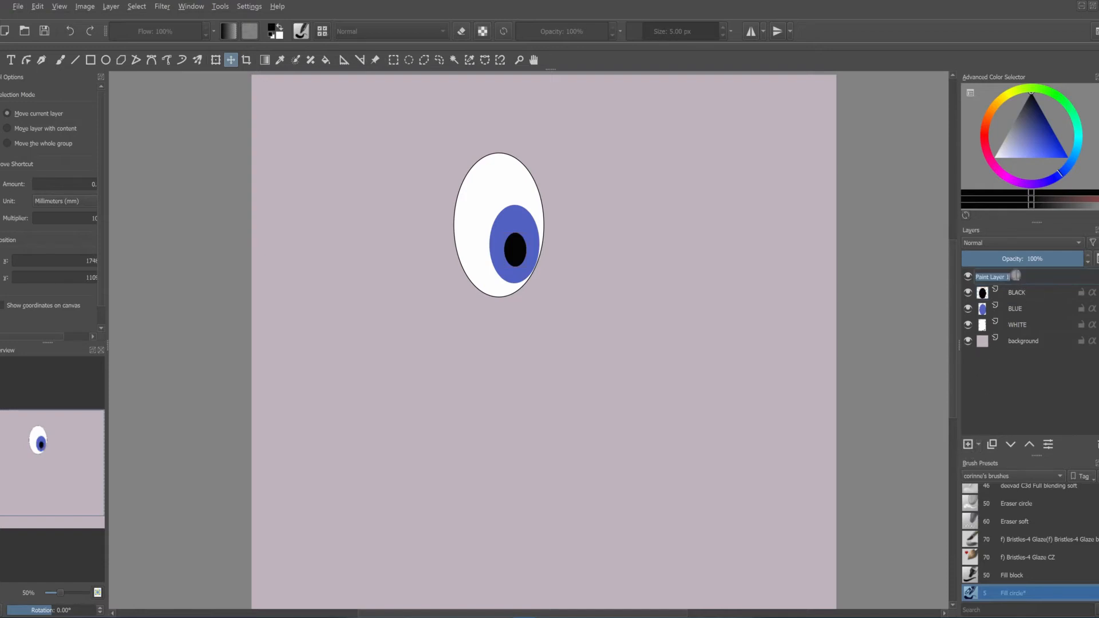
pyautogui.write('EFFECTS 1')
pyautogui.press('Return')
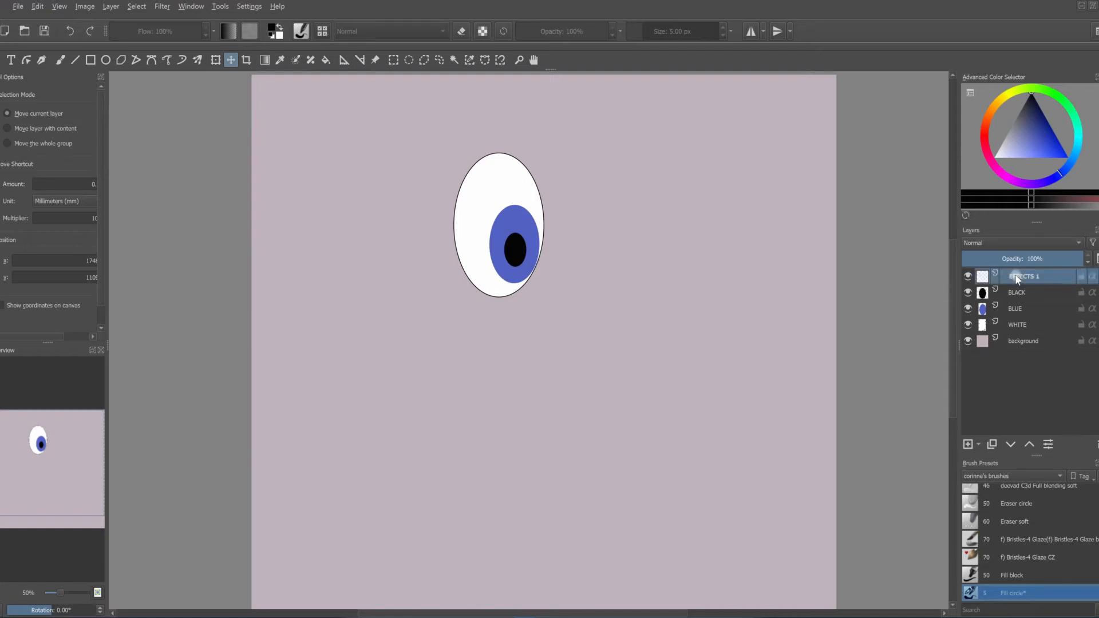
pyautogui.click(968, 444)
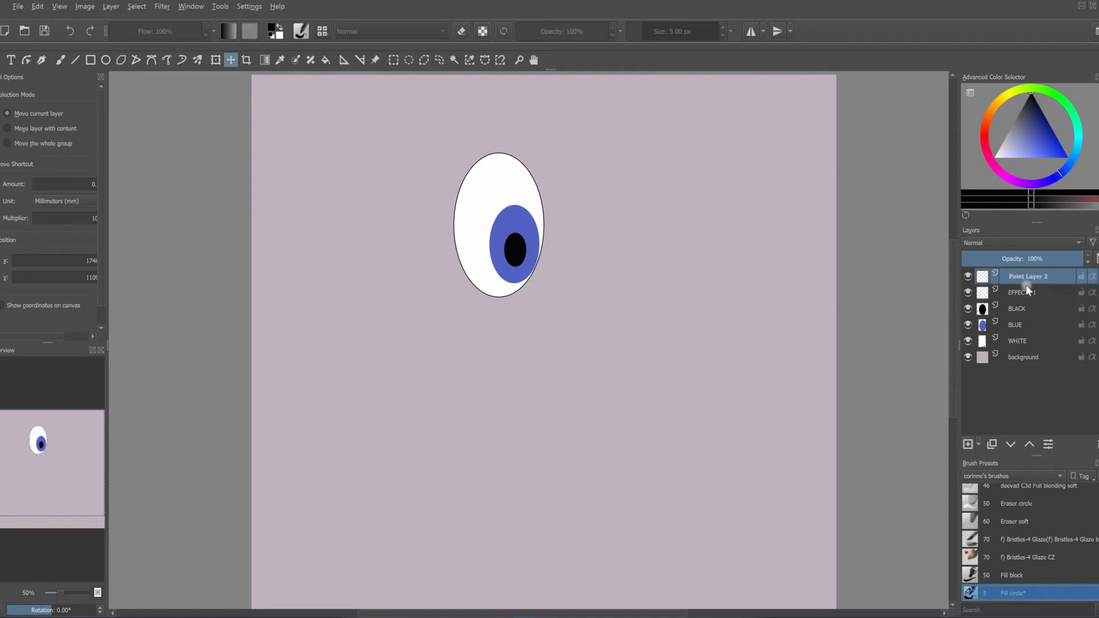
pyautogui.doubleClick(1024, 279)
pyautogui.write('EFFECTS 2')
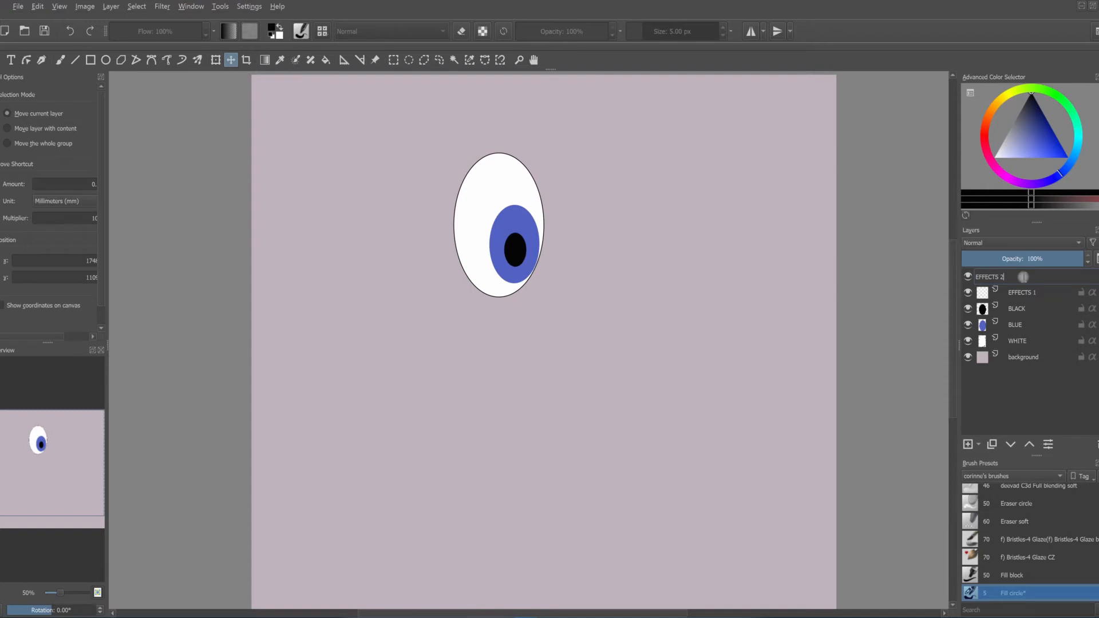
pyautogui.press('Return')
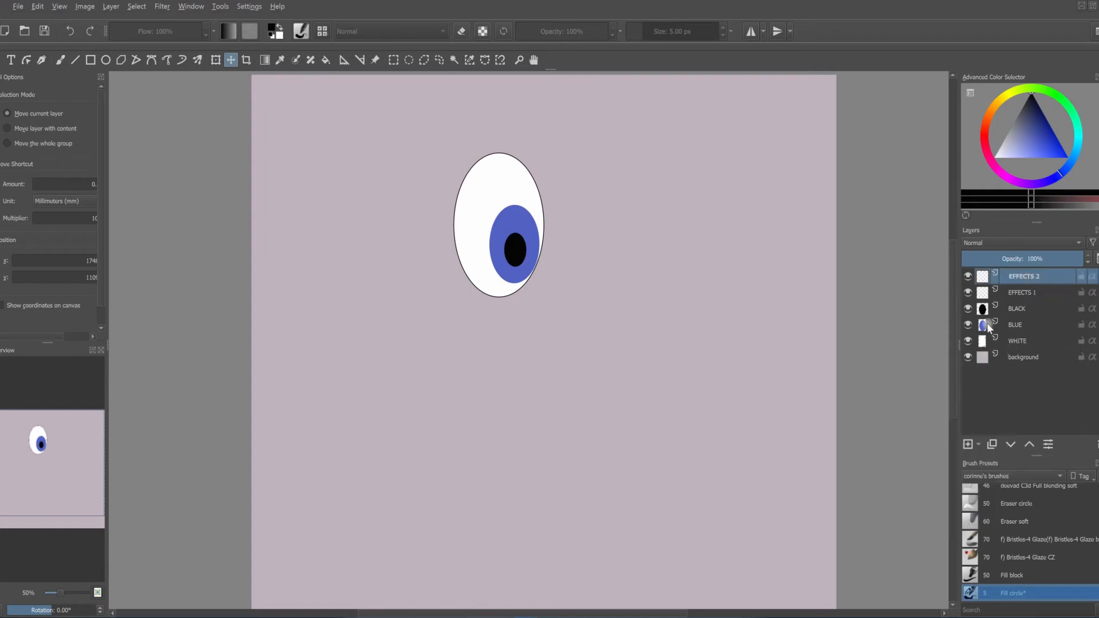
# Step: Hide the BLACK layer and make the BLUE layer active
pyautogui.click(968, 308)
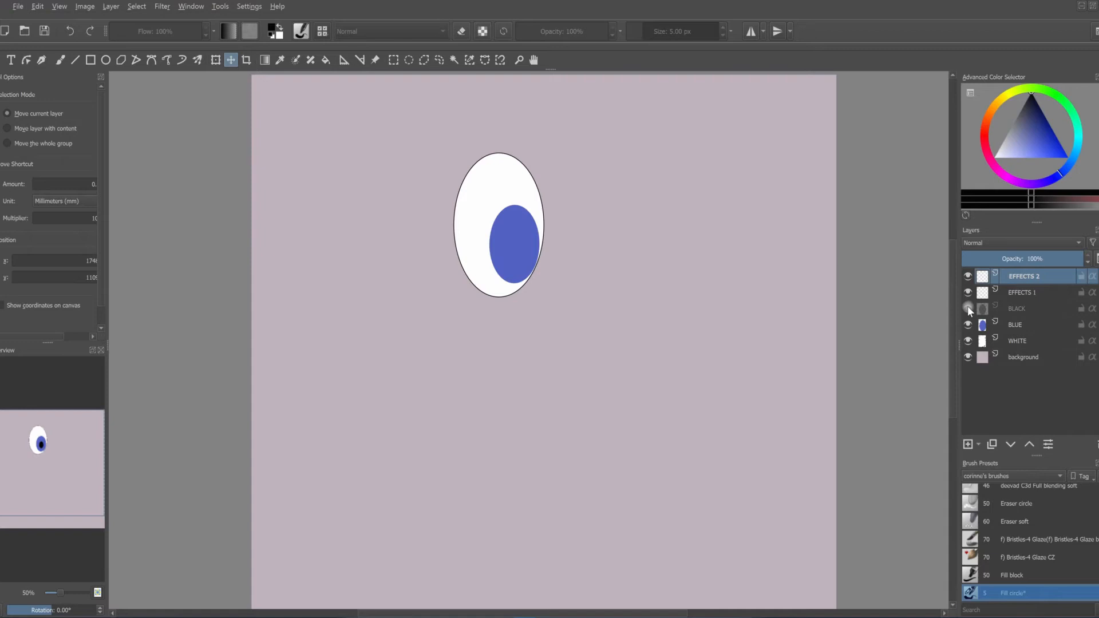
pyautogui.click(1024, 324)
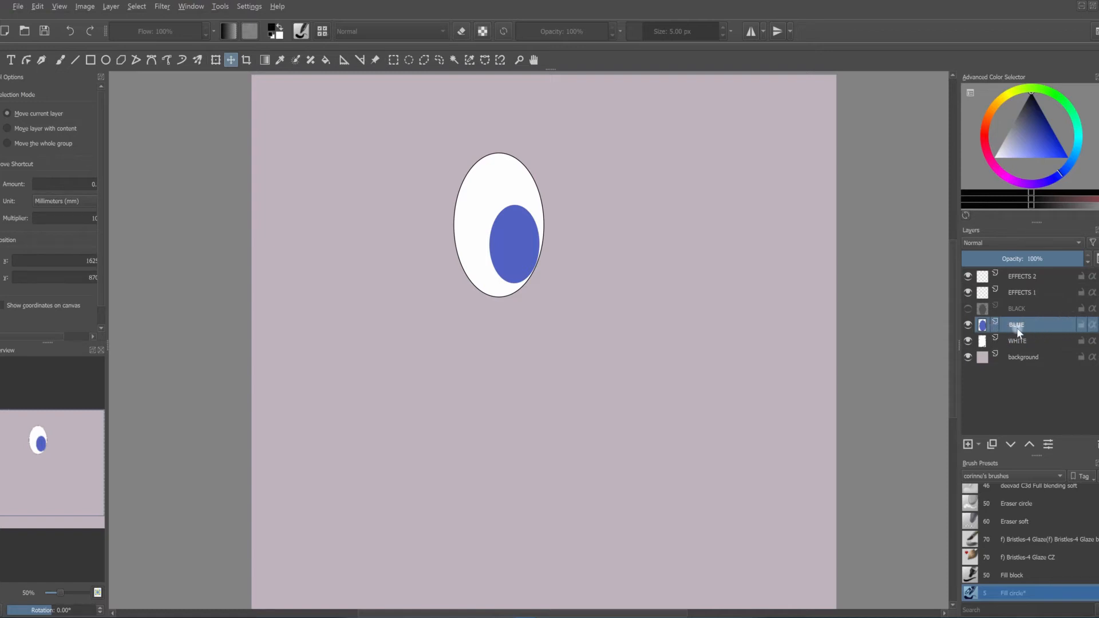
# Step: Paint a diagonal magenta test stroke across the BLUE layer's iris with the Fill circle brush enlarged to 110 px
pyautogui.click(1001, 165)
pyautogui.click(1043, 132)
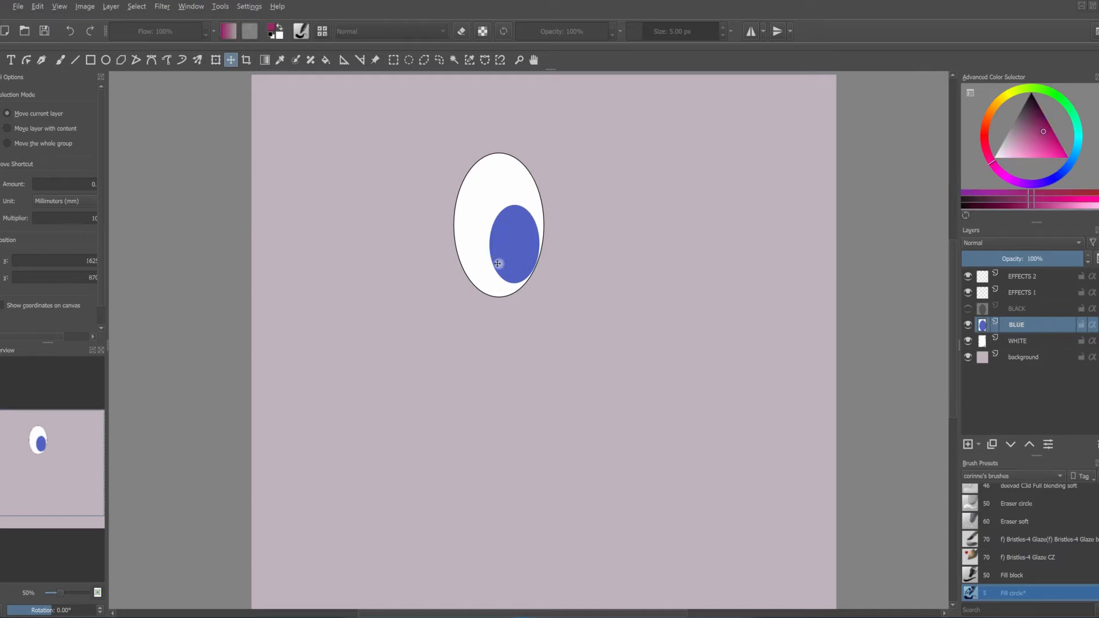
pyautogui.press('b')
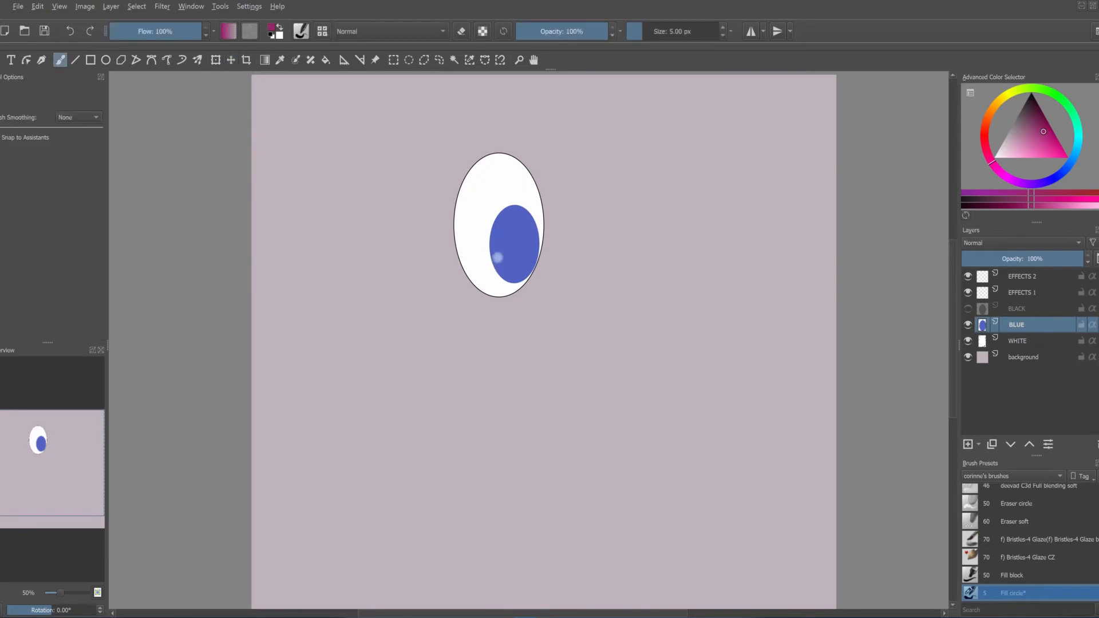
pyautogui.press(']')
pyautogui.press(']')
pyautogui.press(']')
pyautogui.press(']')
pyautogui.press(']')
pyautogui.press(']')
pyautogui.press(']')
pyautogui.press(']')
pyautogui.press(']')
pyautogui.press(']')
pyautogui.press(']')
pyautogui.press(']')
pyautogui.press(']')
pyautogui.press(']')
pyautogui.press(']')
pyautogui.press(']')
pyautogui.press(']')
pyautogui.press(']')
pyautogui.press(']')
pyautogui.press(']')
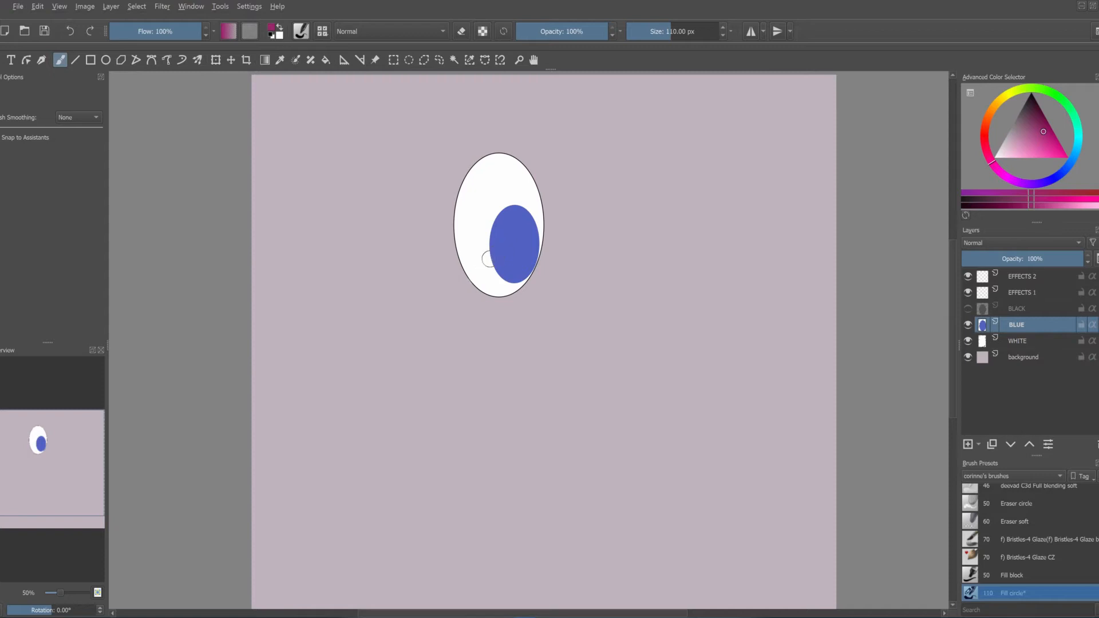
pyautogui.moveTo(468, 280); pyautogui.dragTo(595, 177)
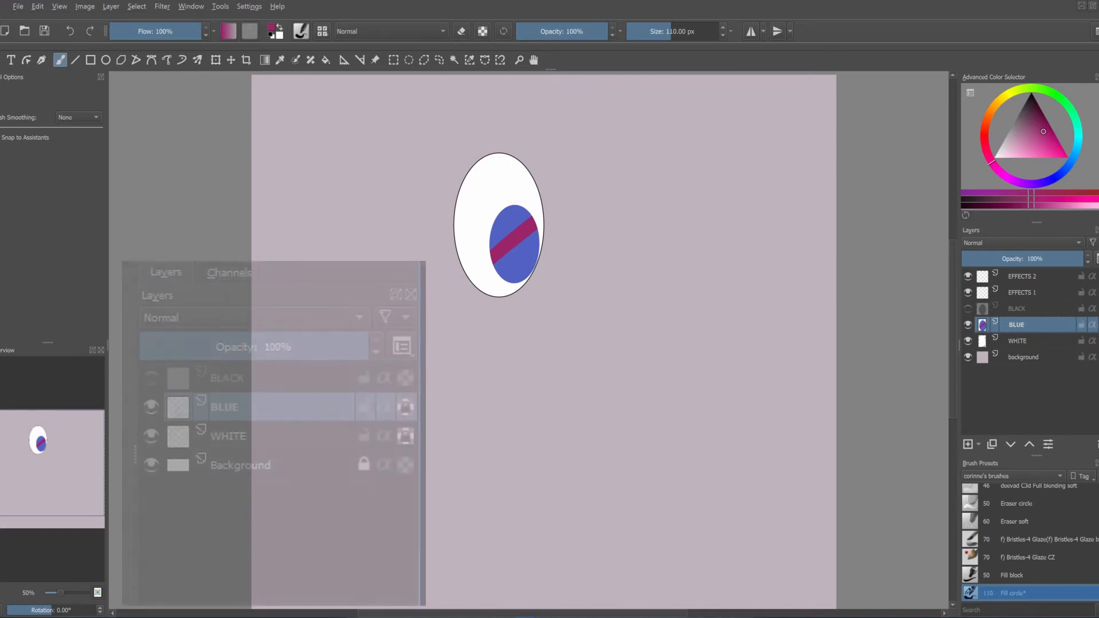
# Step: Try a longer magenta stroke across the eye with the BLUE layer's transparency unlocked, and undo both magenta strokes
pyautogui.click(409, 410)
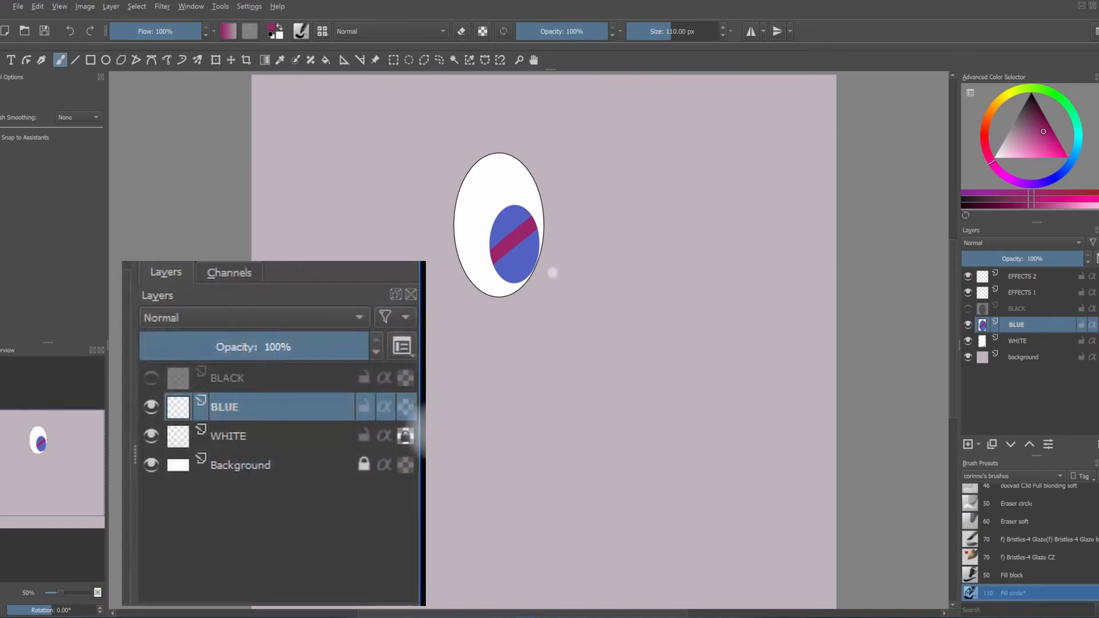
pyautogui.moveTo(459, 282); pyautogui.dragTo(653, 159)
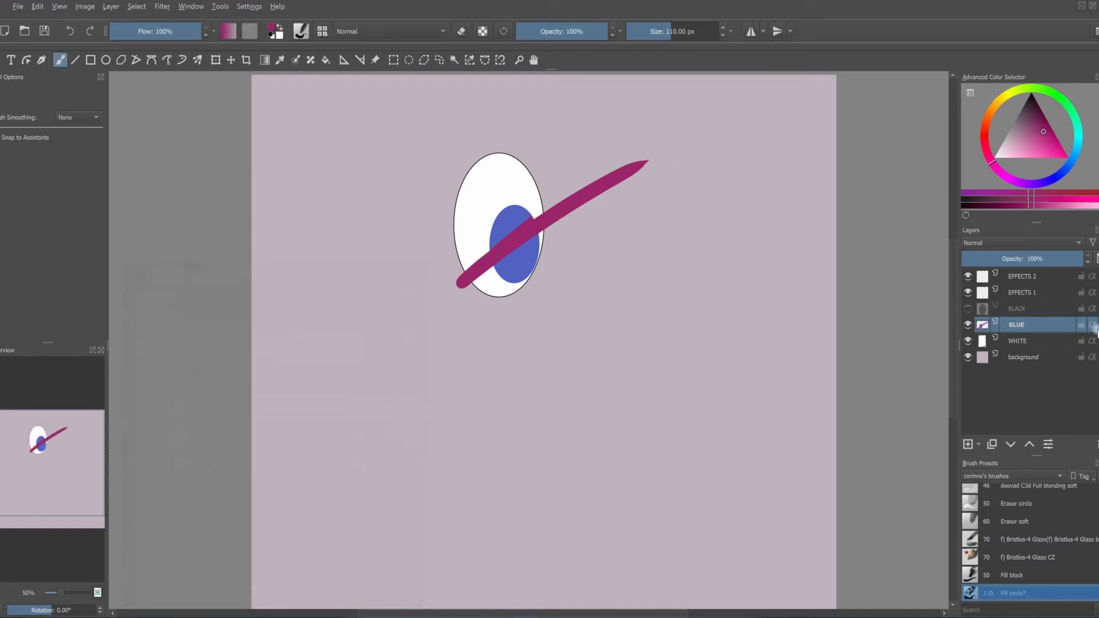
pyautogui.hotkey('ctrl', 'z')
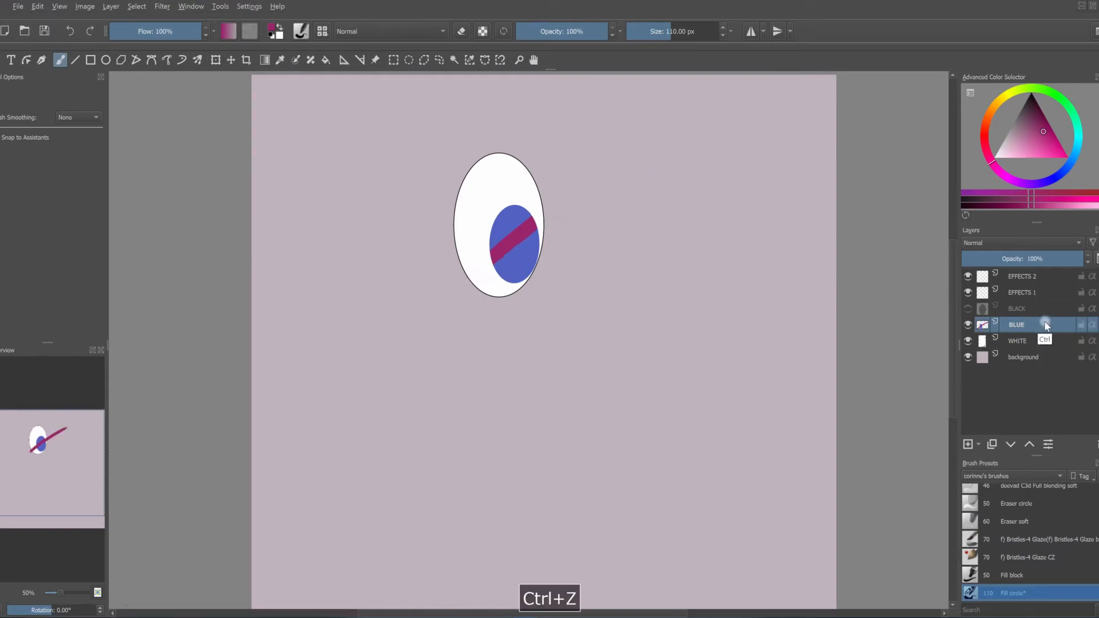
pyautogui.hotkey('ctrl', 'z')
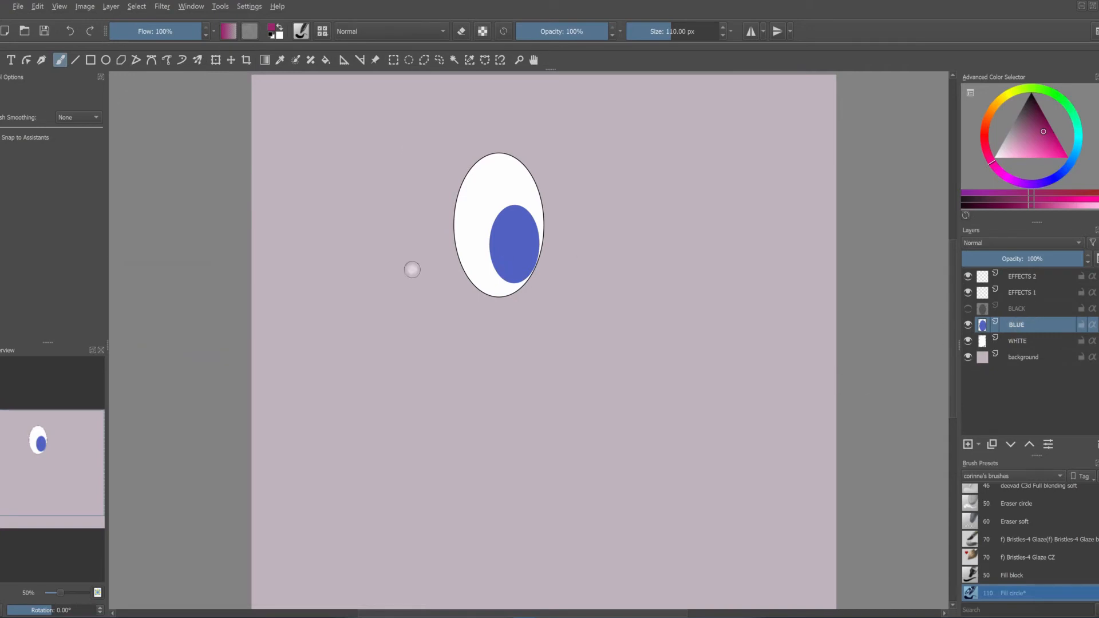
# Step: Shade the iris's upper-left side with the b) Airbrush Soft brush at 350 px, using a darker shade of the sampled iris blue
pyautogui.press('ctrl')
pyautogui.keyDown('ctrl'); pyautogui.click(514, 240); pyautogui.keyUp('ctrl')
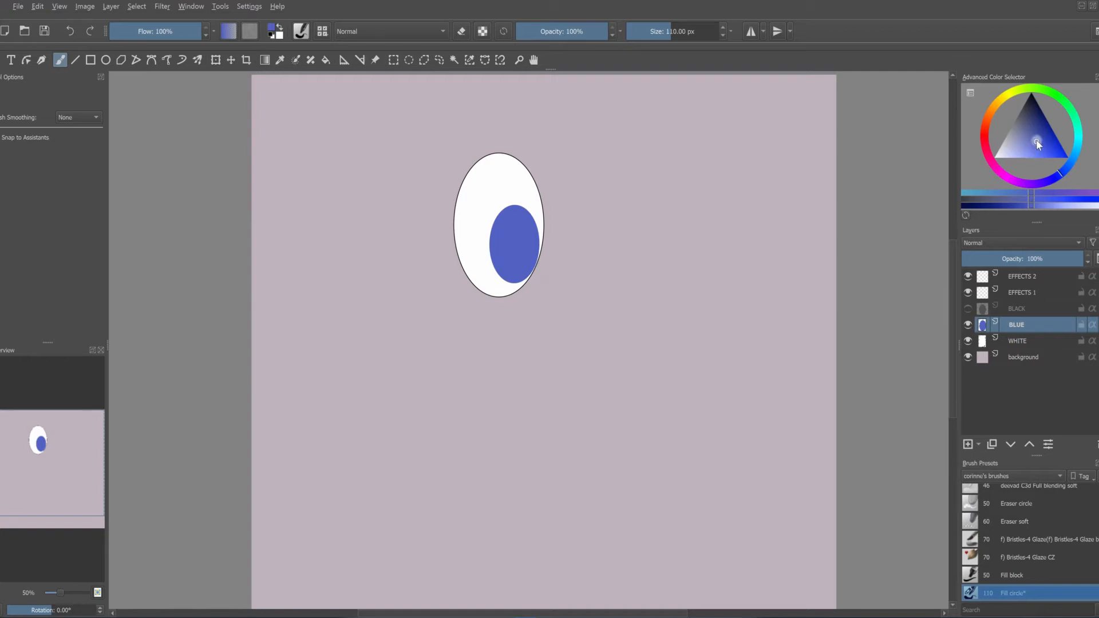
pyautogui.moveTo(1037, 137); pyautogui.dragTo(1037, 130)
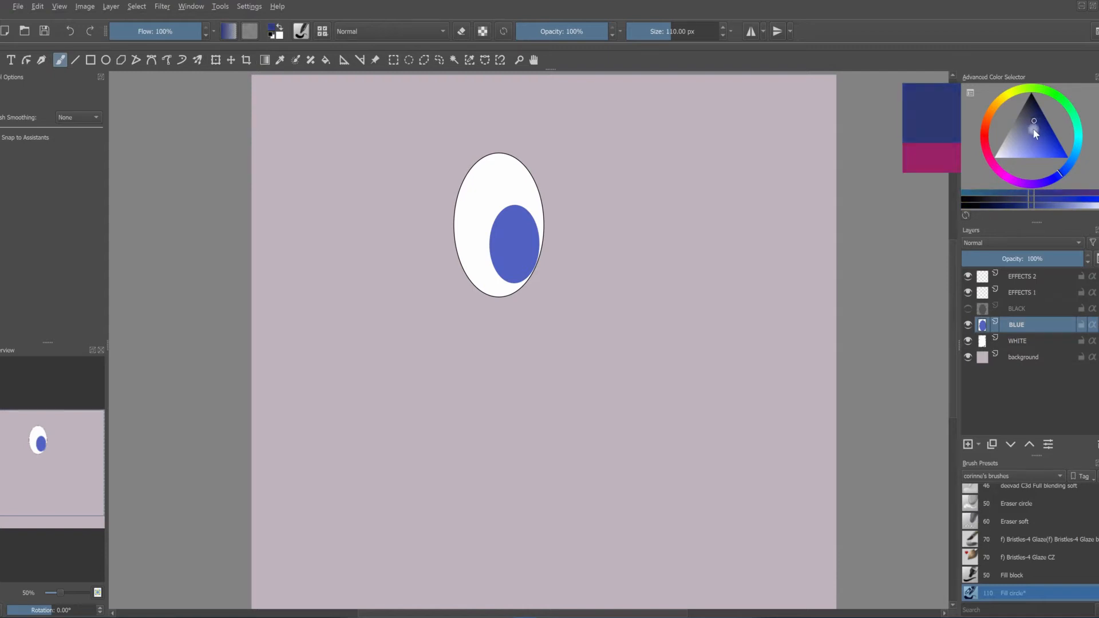
pyautogui.click(323, 33)
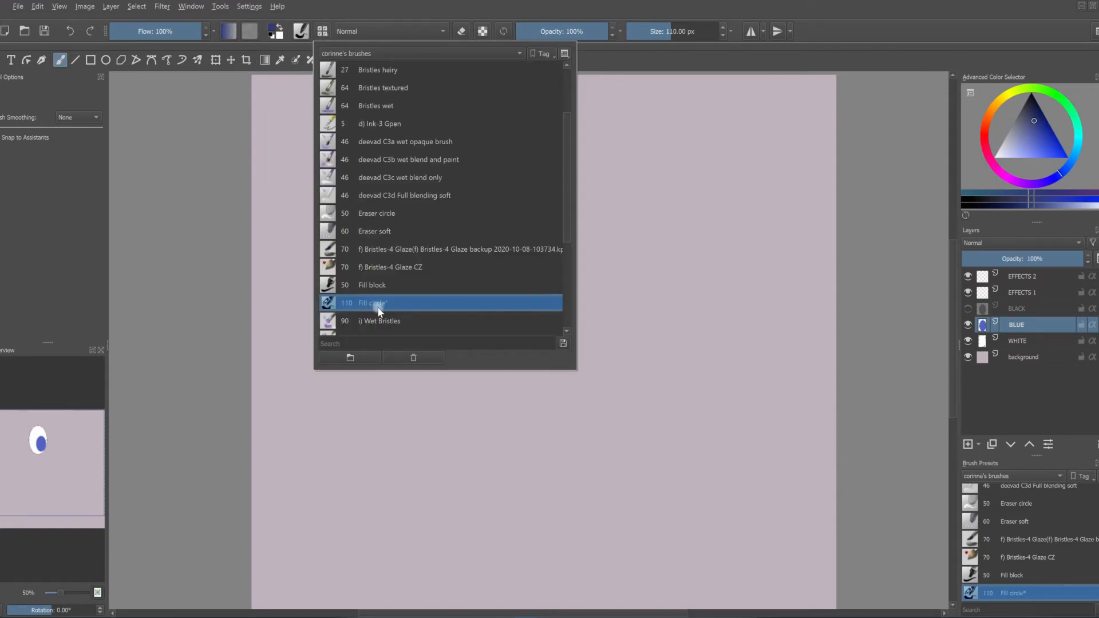
pyautogui.moveTo(562, 211); pyautogui.dragTo(564, 131)
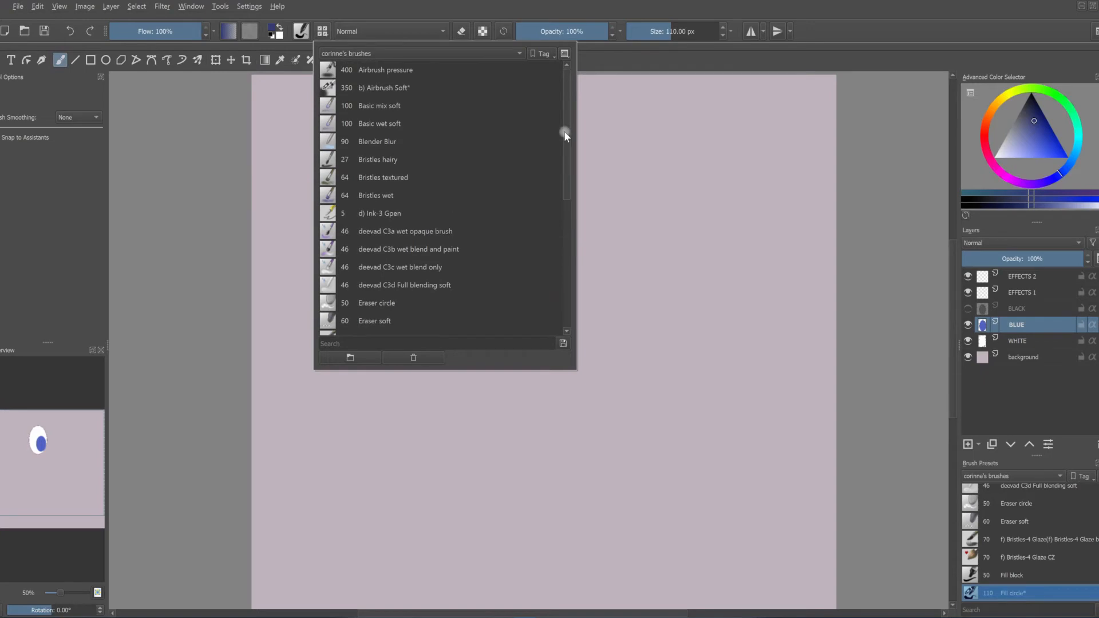
pyautogui.click(379, 89)
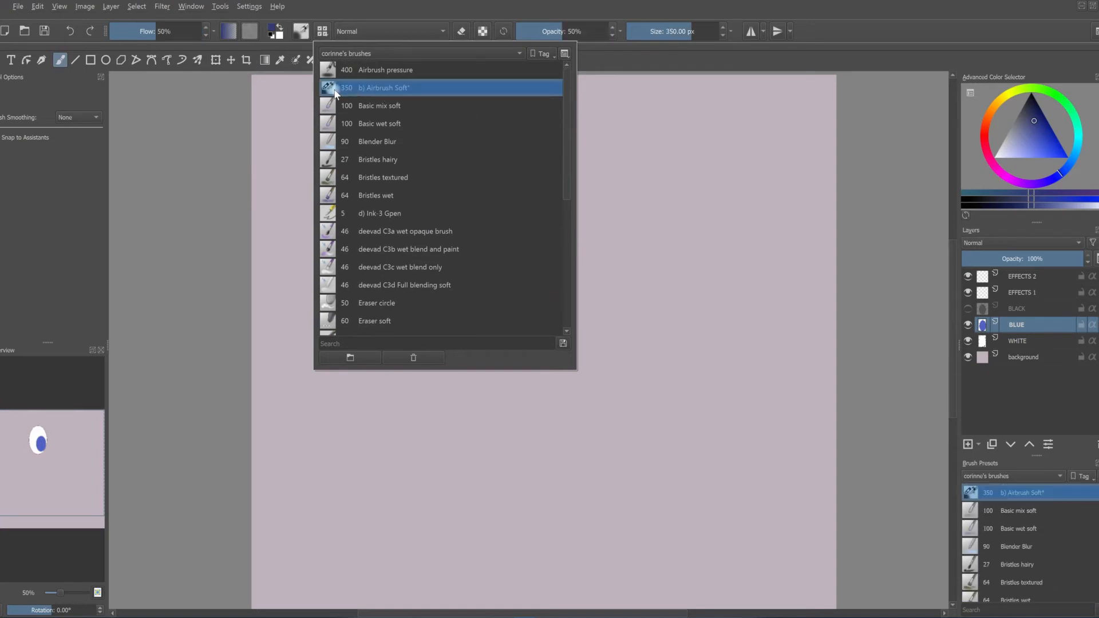
pyautogui.moveTo(331, 87)
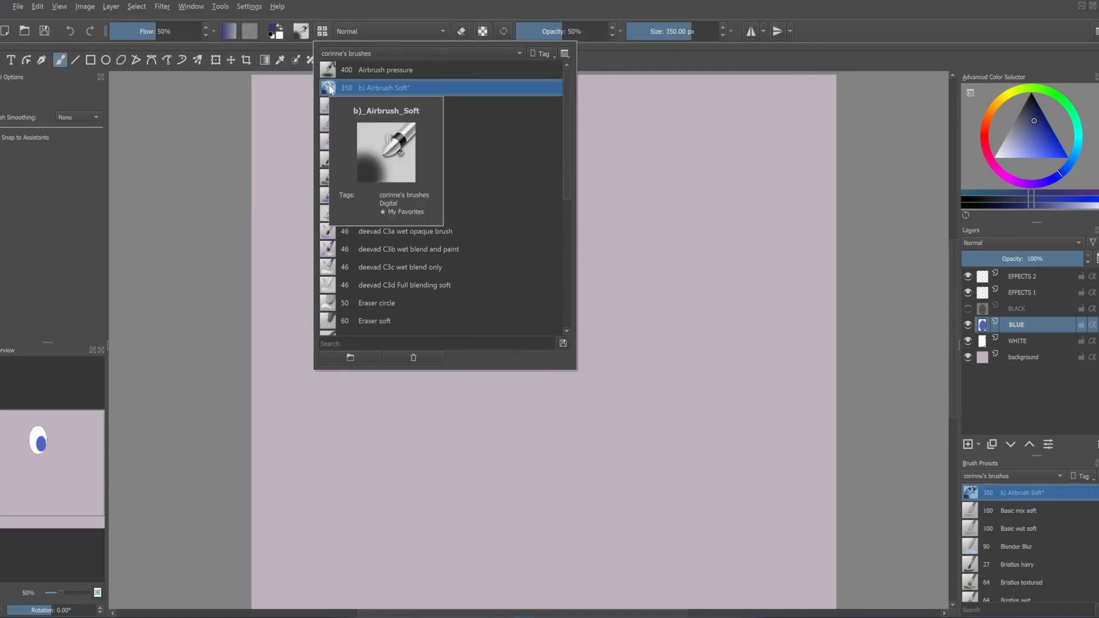
pyautogui.click(681, 60)
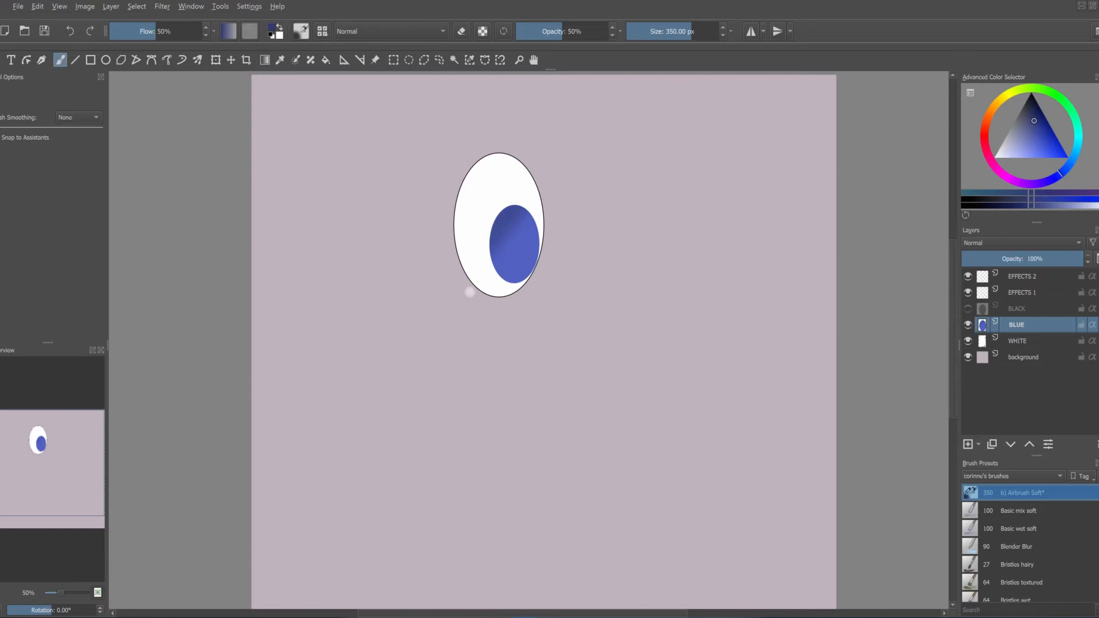
# Step: Airbrush a pale blue highlight along the lower-right side of the iris
pyautogui.click(1011, 149)
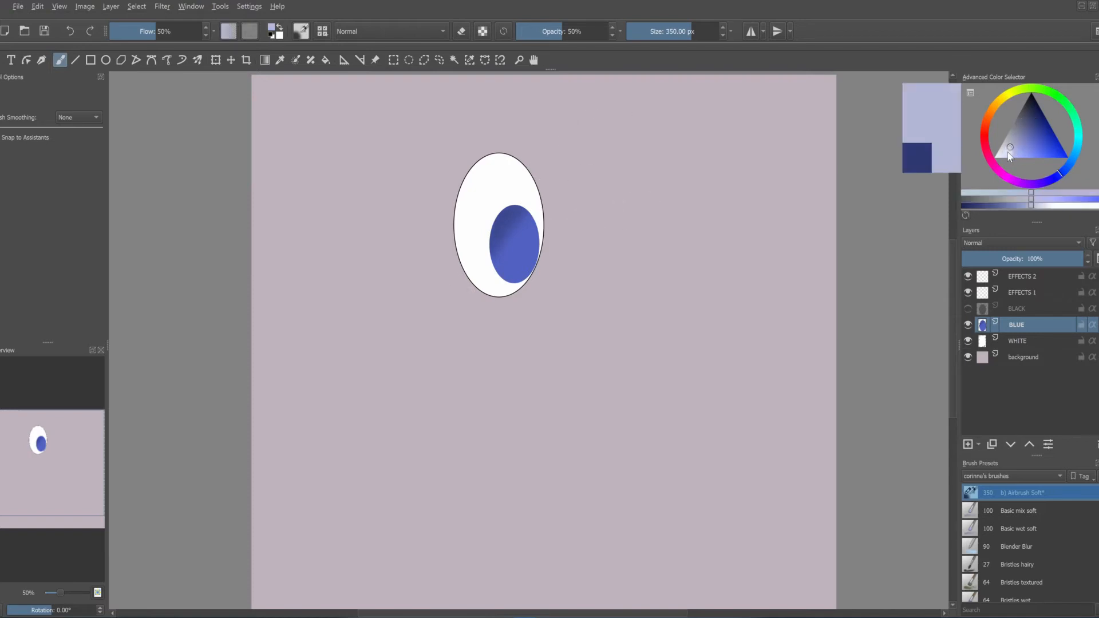
pyautogui.click(1007, 152)
pyautogui.moveTo(530, 226)
pyautogui.mouseDown()
pyautogui.moveTo(461, 359)
pyautogui.moveTo(455, 350)
pyautogui.mouseUp()
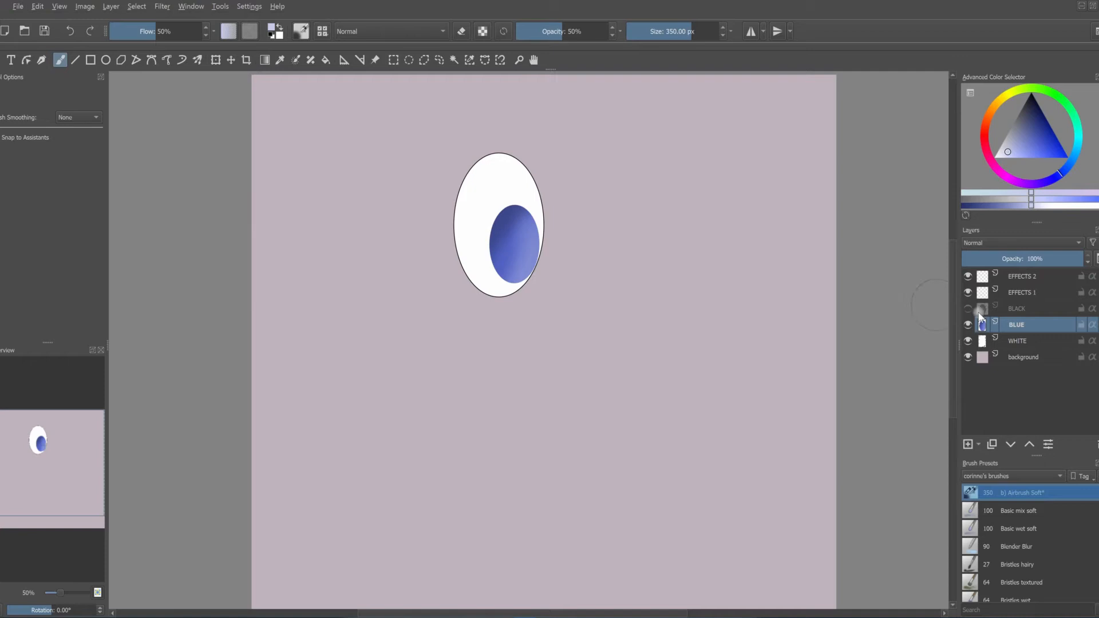
# Step: On the WHITE layer, airbrush a soft pink tint along the eyeball's lower edge at 63% flow and 61% opacity
pyautogui.click(1011, 344)
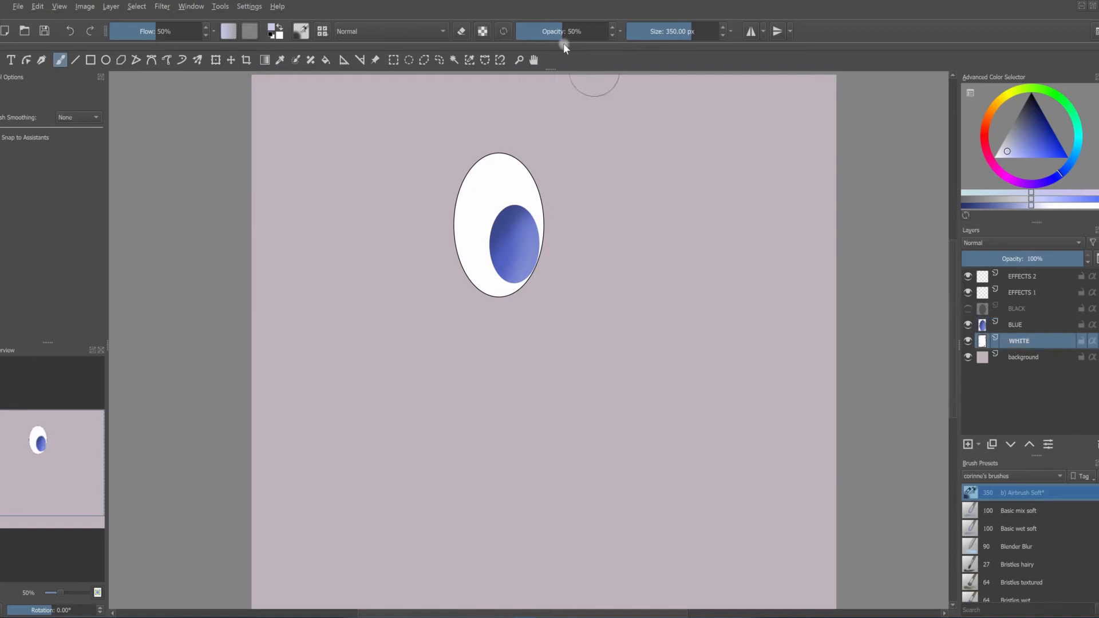
pyautogui.moveTo(157, 32); pyautogui.dragTo(170, 33)
pyautogui.moveTo(571, 33); pyautogui.dragTo(573, 33)
pyautogui.click(999, 171)
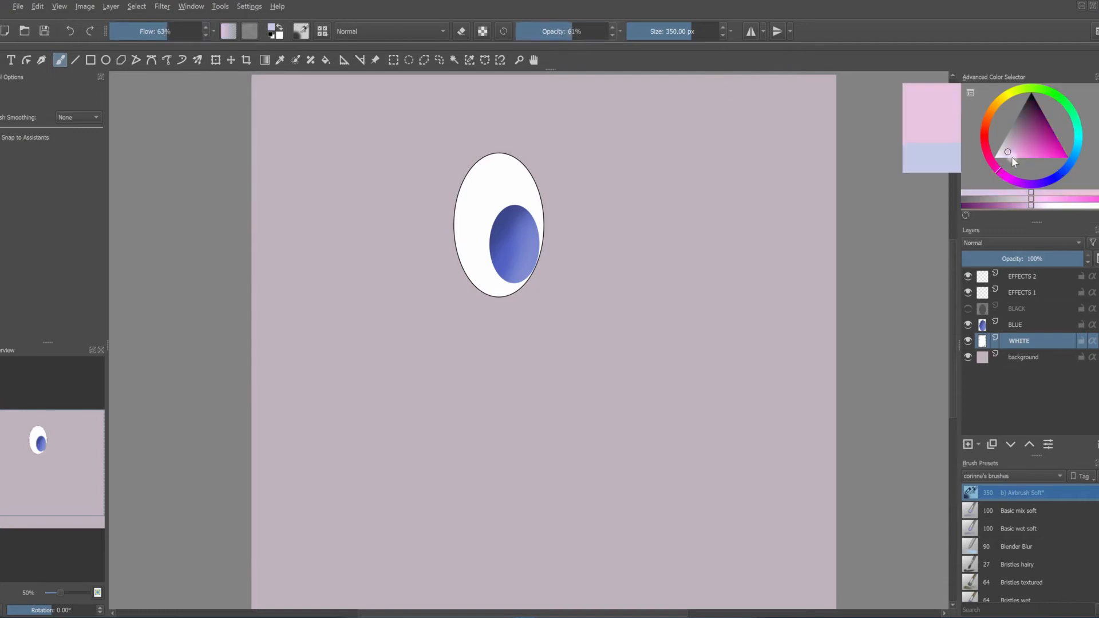
pyautogui.click(1002, 154)
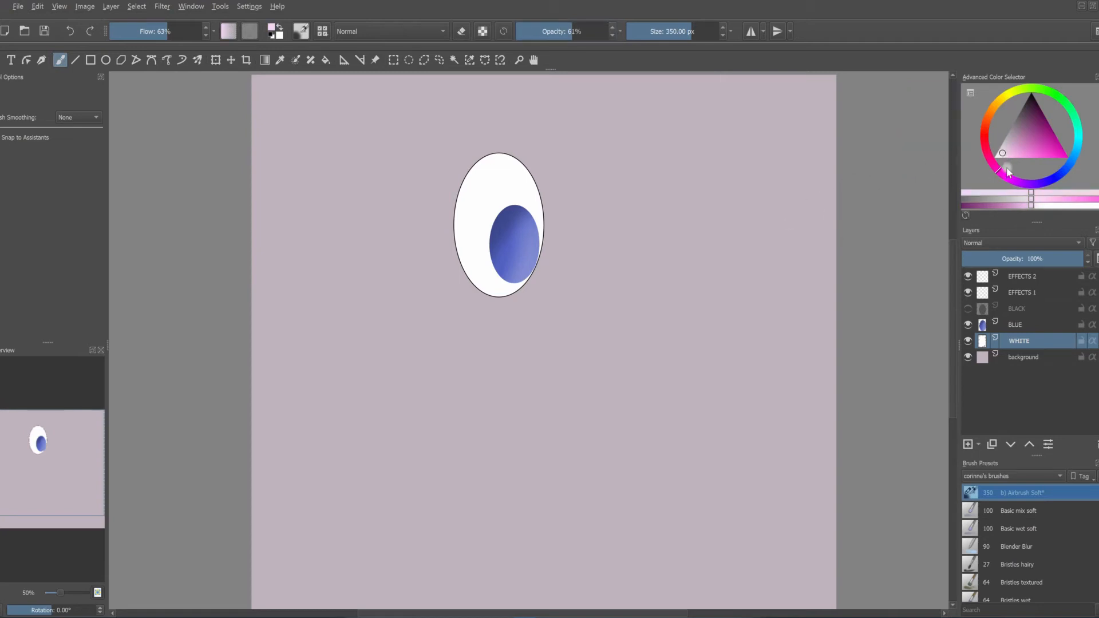
pyautogui.click(1022, 155)
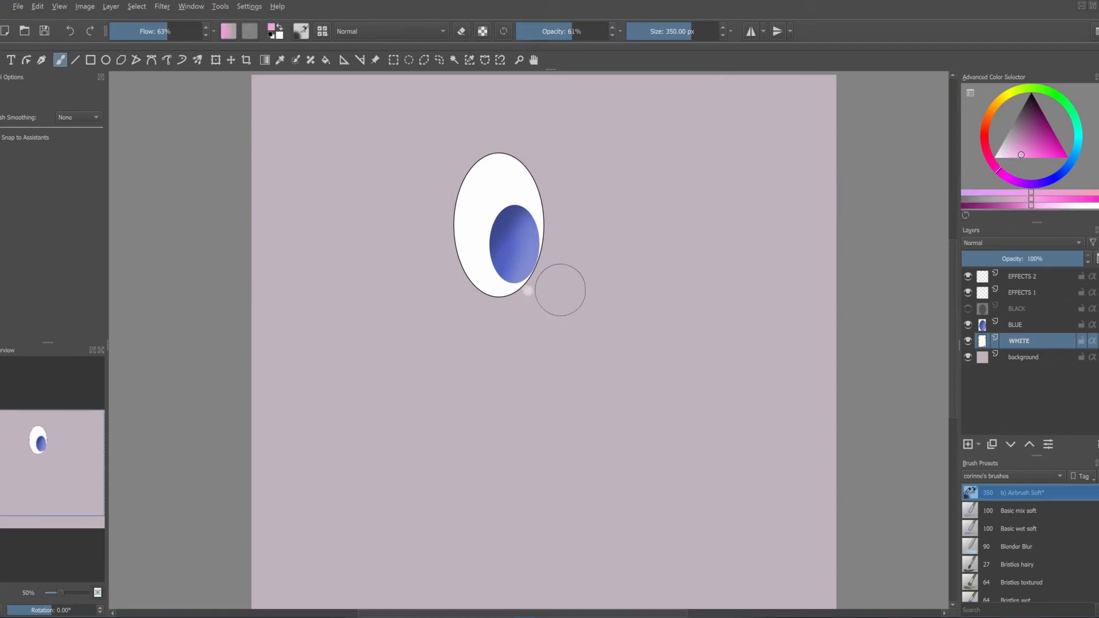
pyautogui.moveTo(510, 280); pyautogui.dragTo(540, 249)
pyautogui.moveTo(494, 296)
pyautogui.mouseDown()
pyautogui.moveTo(521, 269)
pyautogui.moveTo(530, 299)
pyautogui.mouseUp()
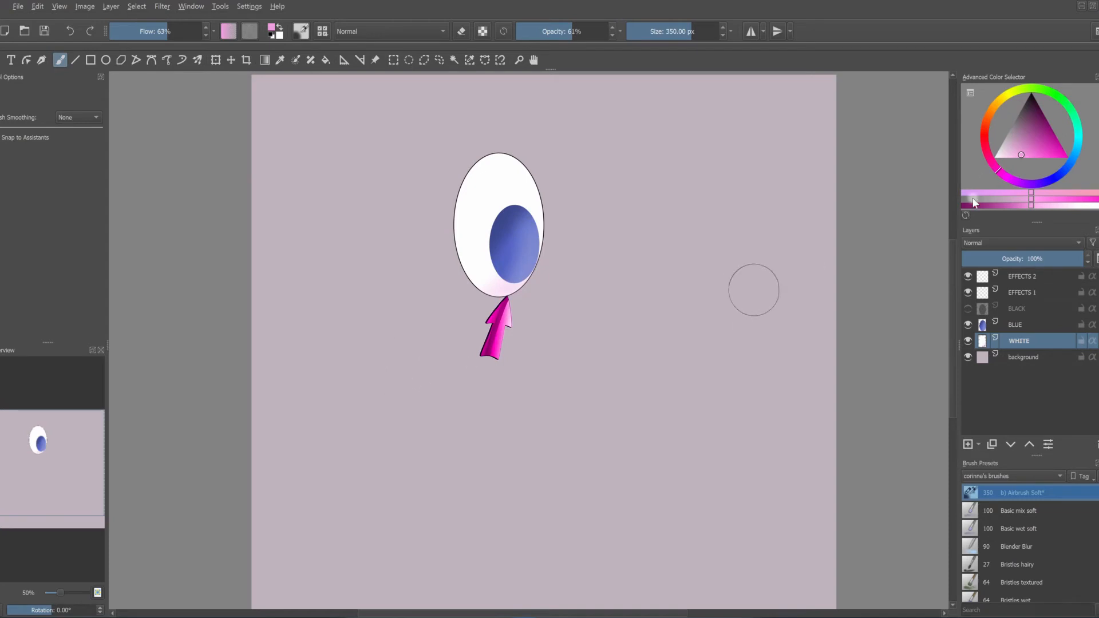
# Step: Shade the eyeball's upper-left edge with a muted dark grey at 24% brush opacity
pyautogui.click(1016, 124)
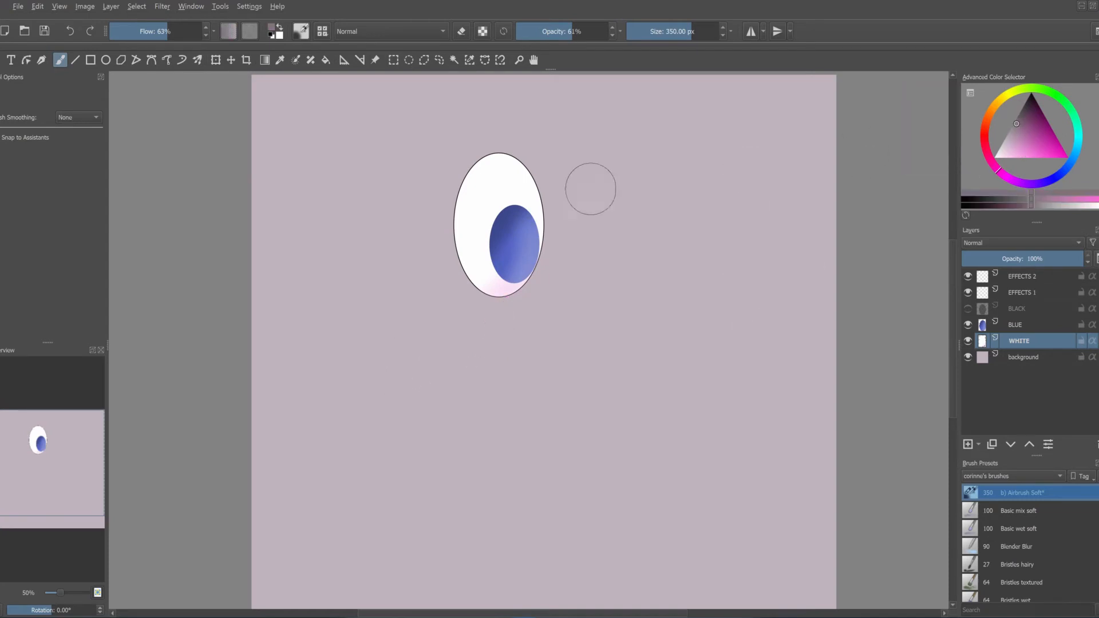
pyautogui.moveTo(574, 36); pyautogui.dragTo(540, 35)
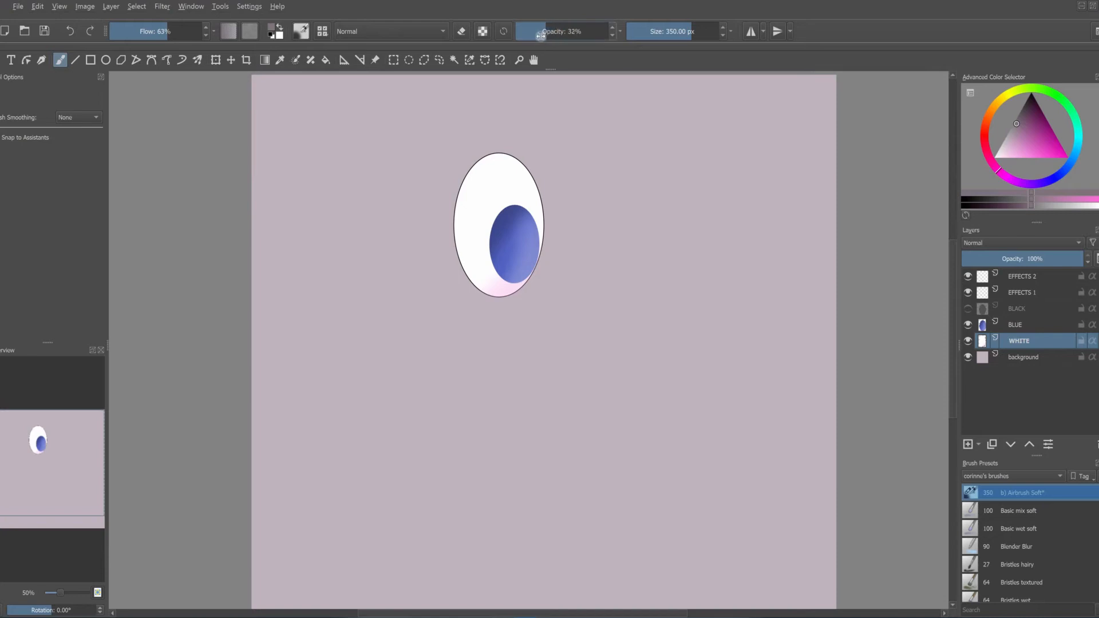
pyautogui.moveTo(479, 172); pyautogui.dragTo(441, 216)
pyautogui.moveTo(427, 245); pyautogui.dragTo(596, 116)
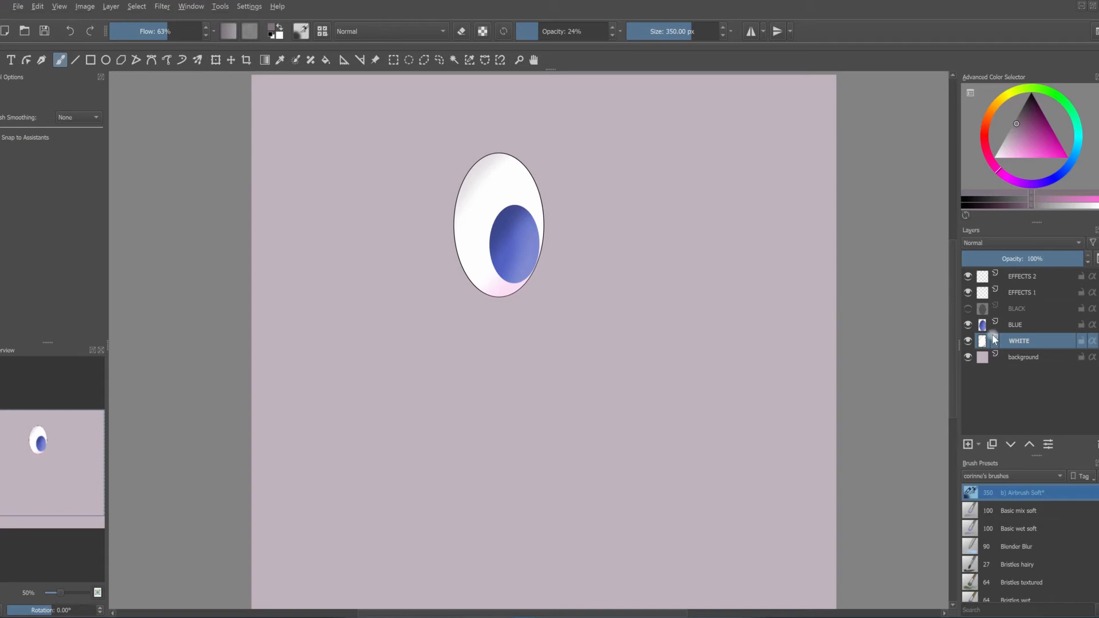
# Step: Show the BLACK layer and enlarge its pupil toward the upper right using the Transform tool
pyautogui.click(968, 308)
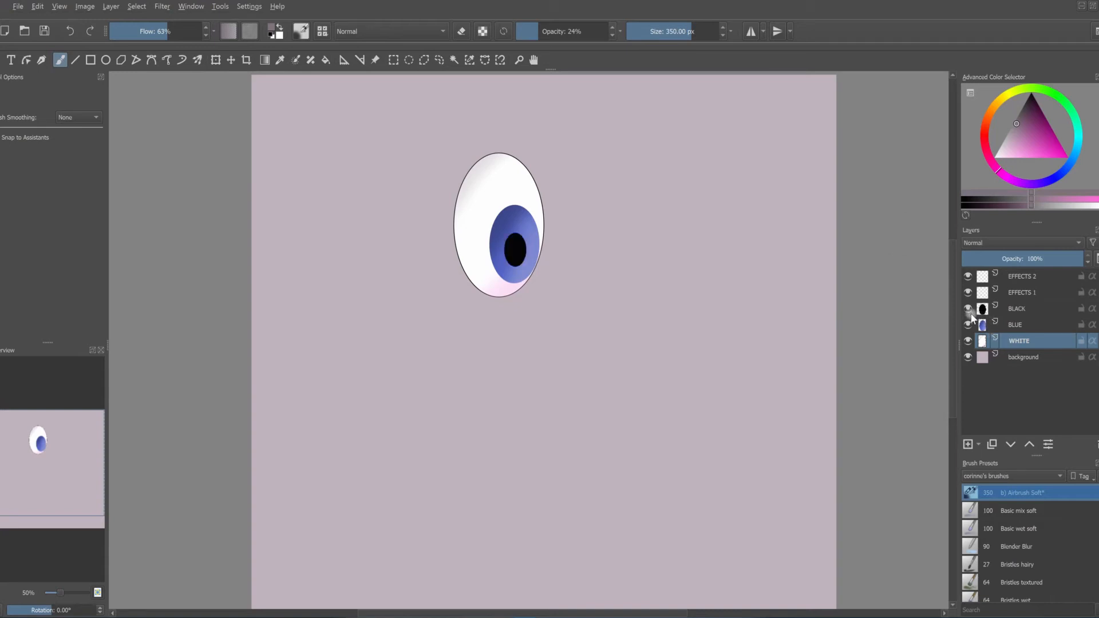
pyautogui.click(1019, 311)
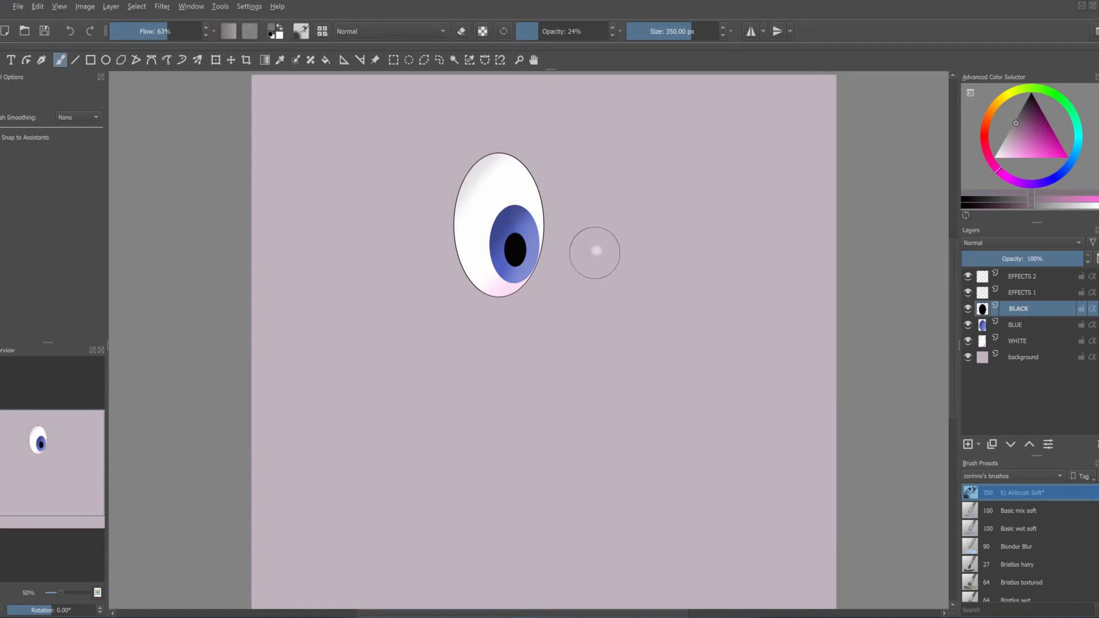
pyautogui.hotkey('ctrl', 't')
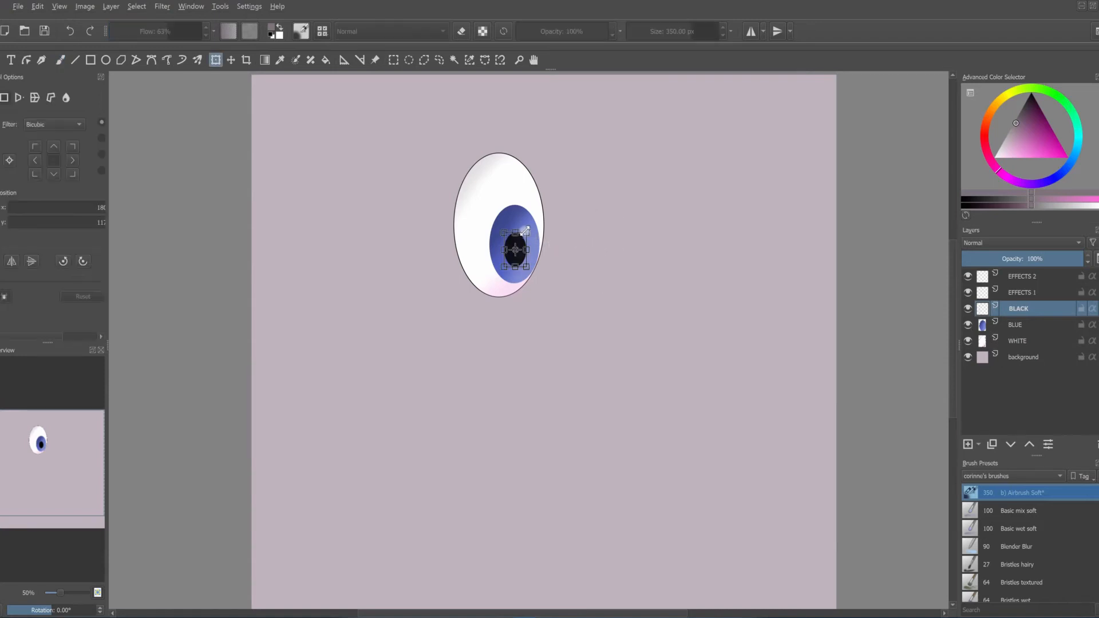
pyautogui.moveTo(527, 231); pyautogui.dragTo(533, 222)
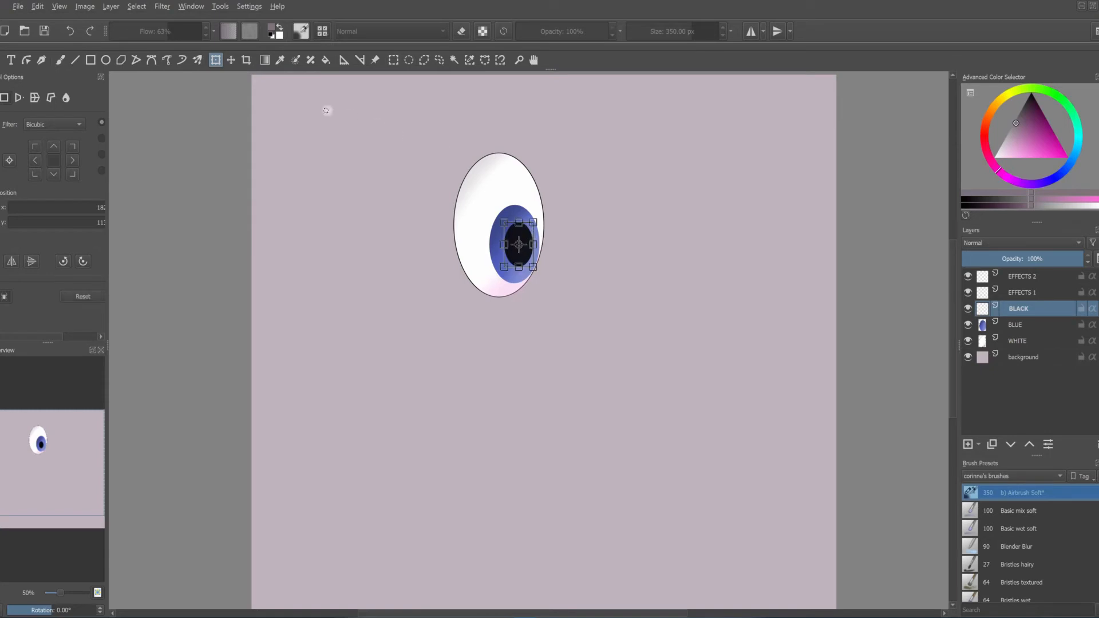
# Step: Move the enlarged pupil slightly down and to the right within the iris, and return to the freehand brush
pyautogui.click(230, 60)
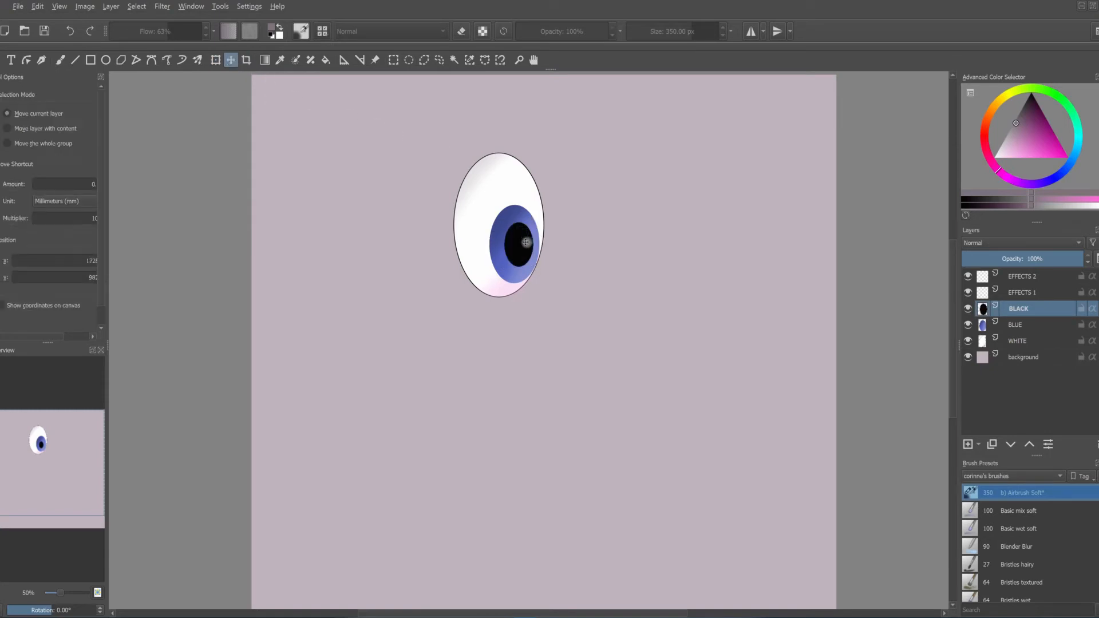
pyautogui.moveTo(525, 243); pyautogui.dragTo(531, 246)
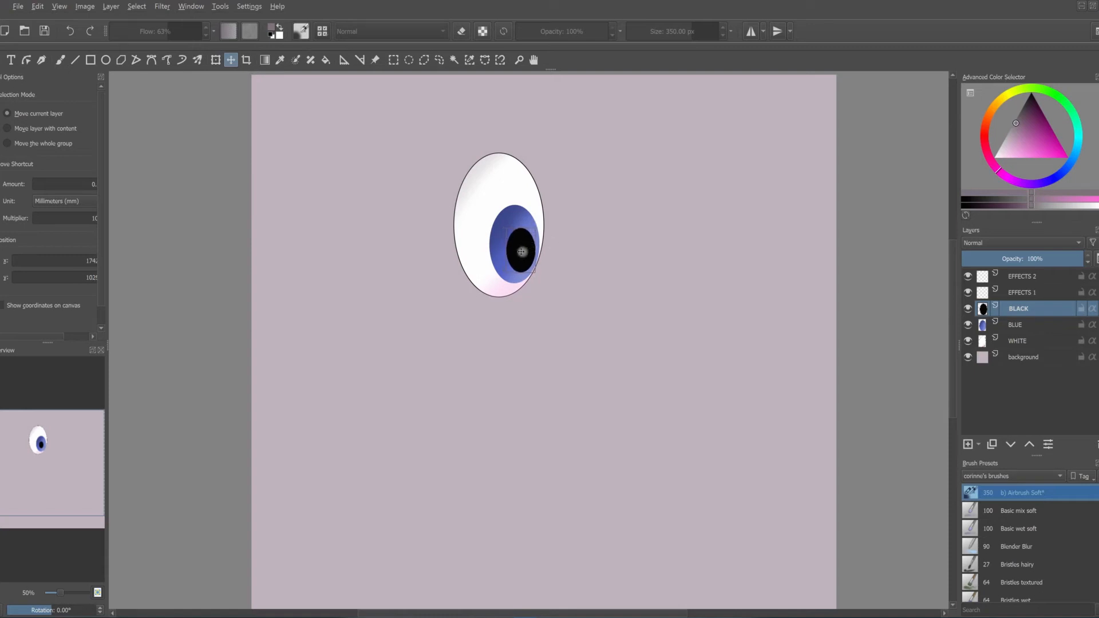
pyautogui.press('b')
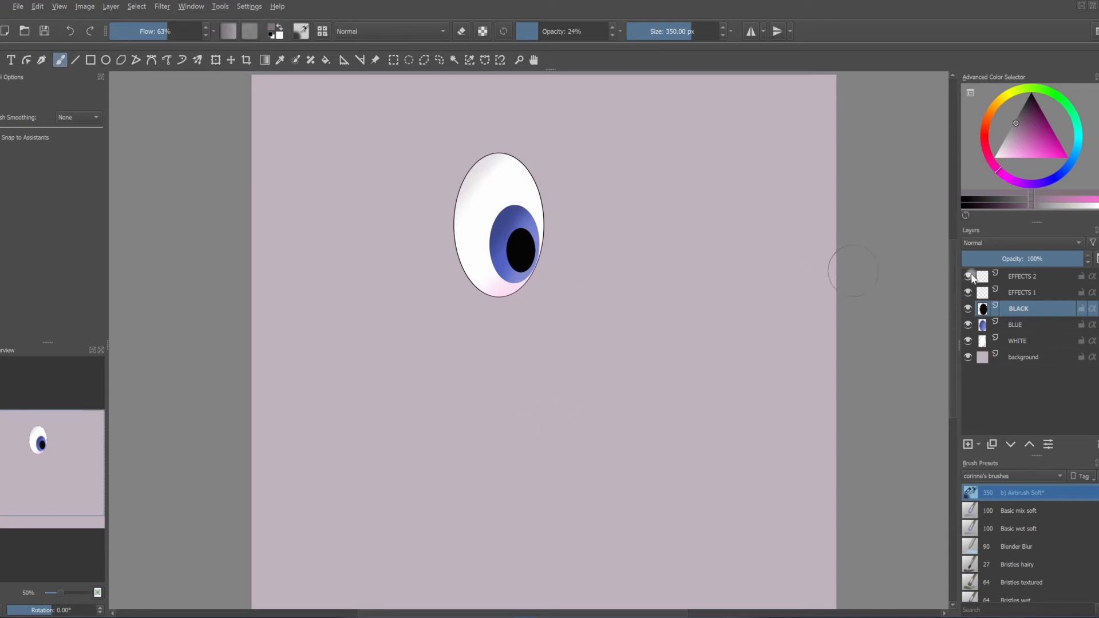
# Step: Make EFFECTS 1 the active layer and set the default colours with white as foreground and black as background
pyautogui.click(1010, 294)
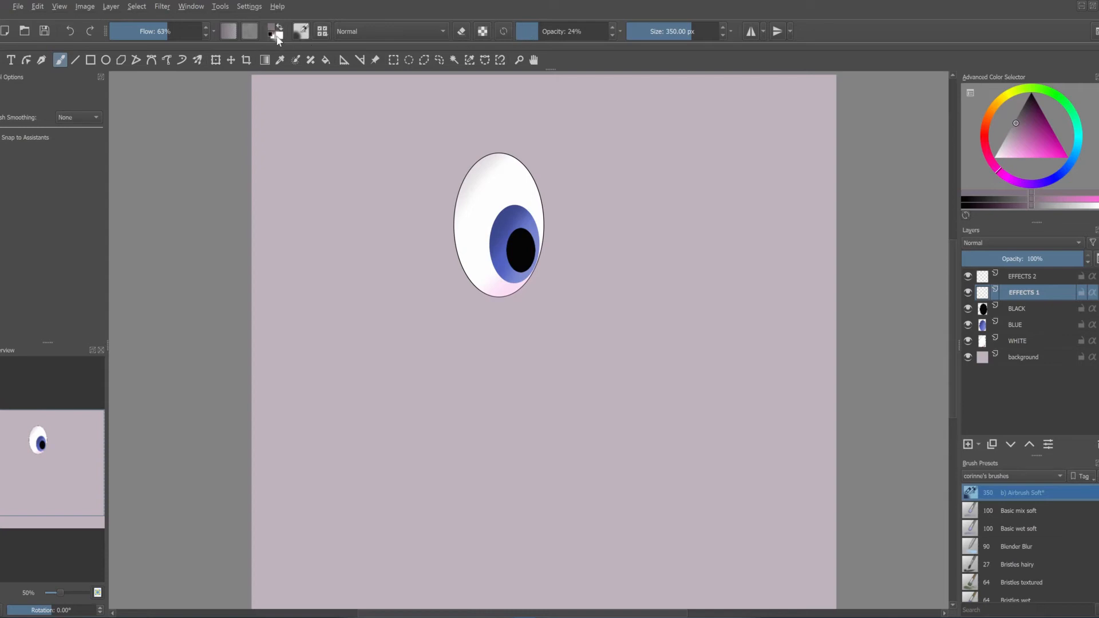
pyautogui.press('d')
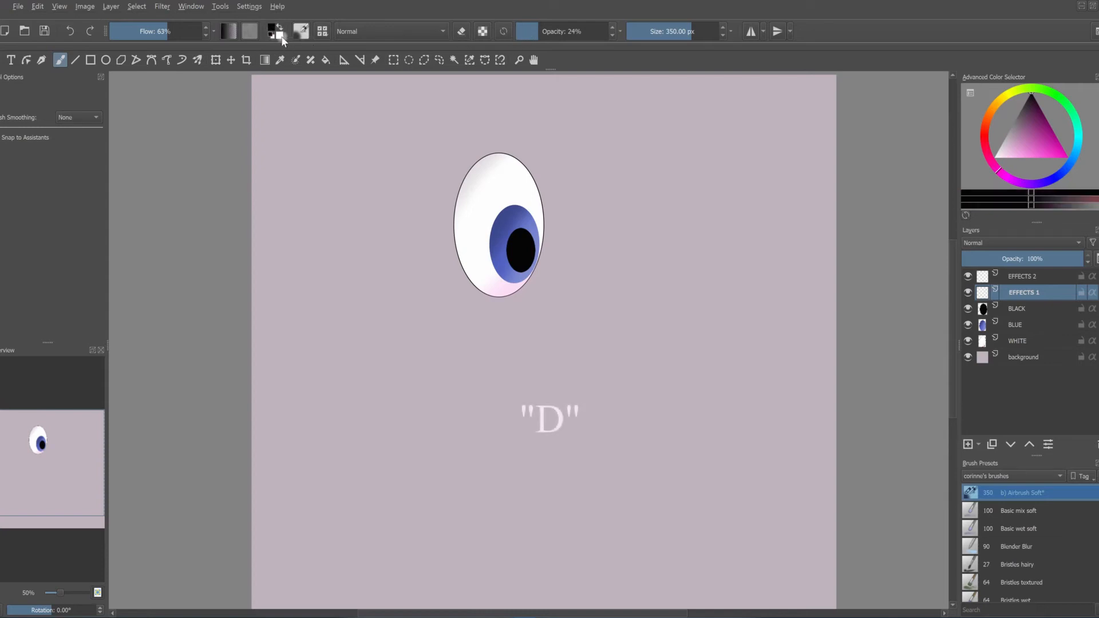
pyautogui.press('x')
pyautogui.click(279, 26)
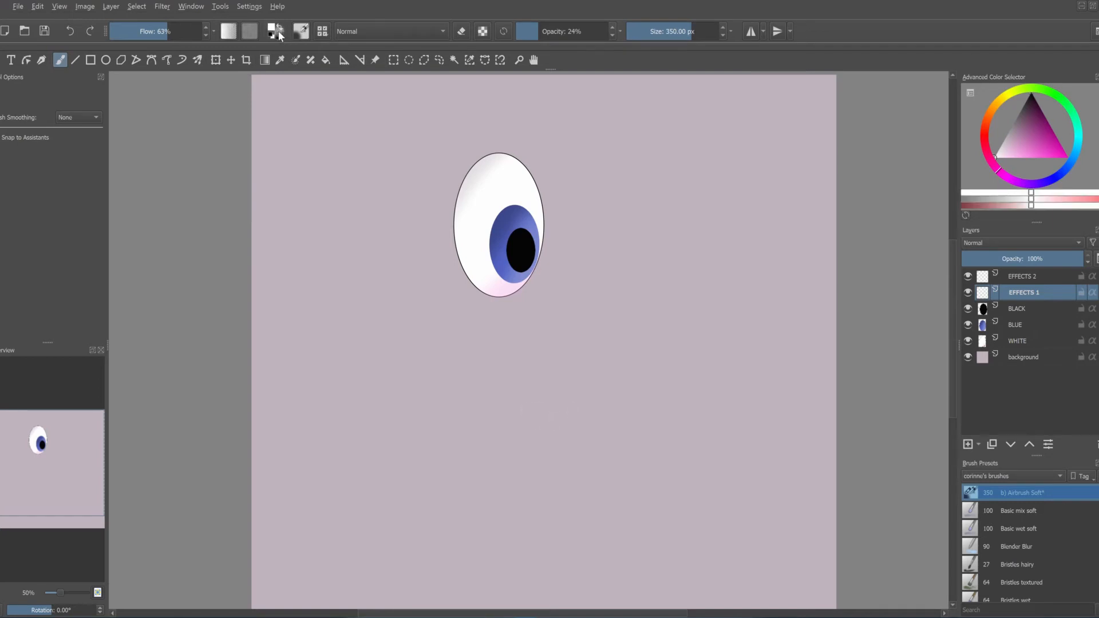
pyautogui.press('x')
pyautogui.press('x')
pyautogui.press('x')
pyautogui.press('x')
pyautogui.press('x')
pyautogui.press('x')
pyautogui.press('x')
pyautogui.press('x')
# Step: Dab a faint white highlight on the pupil's left edge with the airbrush reduced to 118 px
pyautogui.press('[')
pyautogui.press('[')
pyautogui.press('[')
pyautogui.press('[')
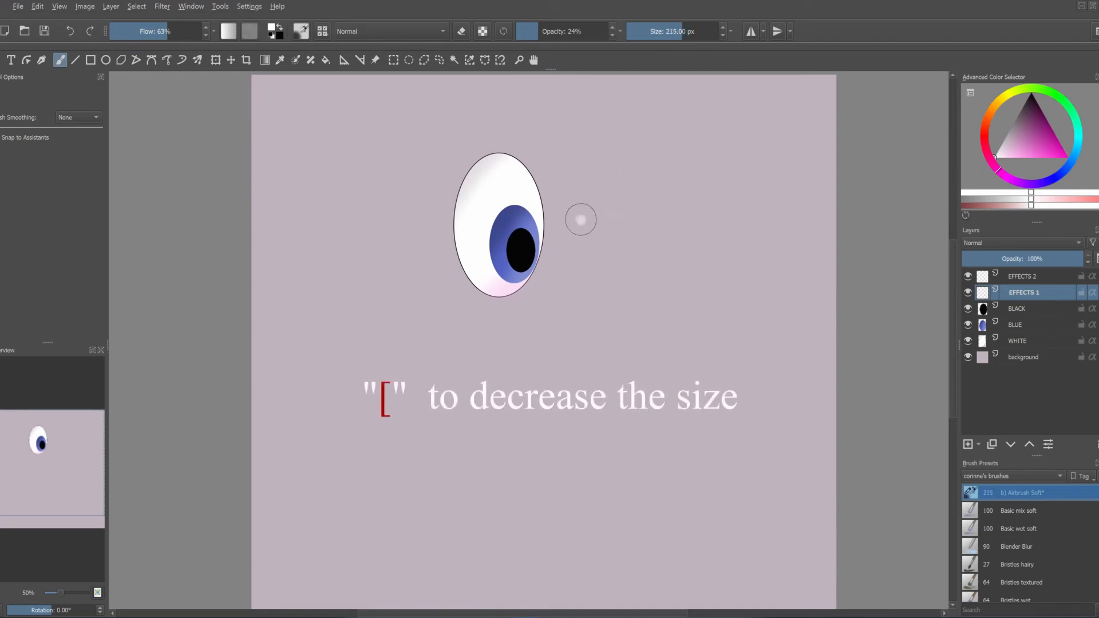
pyautogui.press('[')
pyautogui.press('[')
pyautogui.press('[')
pyautogui.press('[')
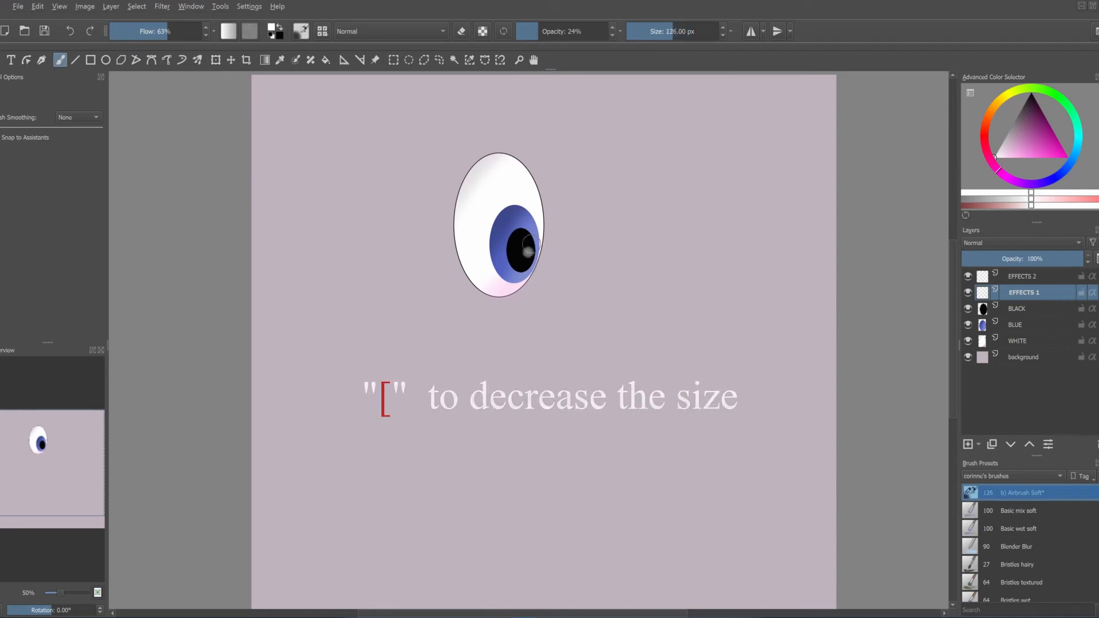
pyautogui.click(508, 250)
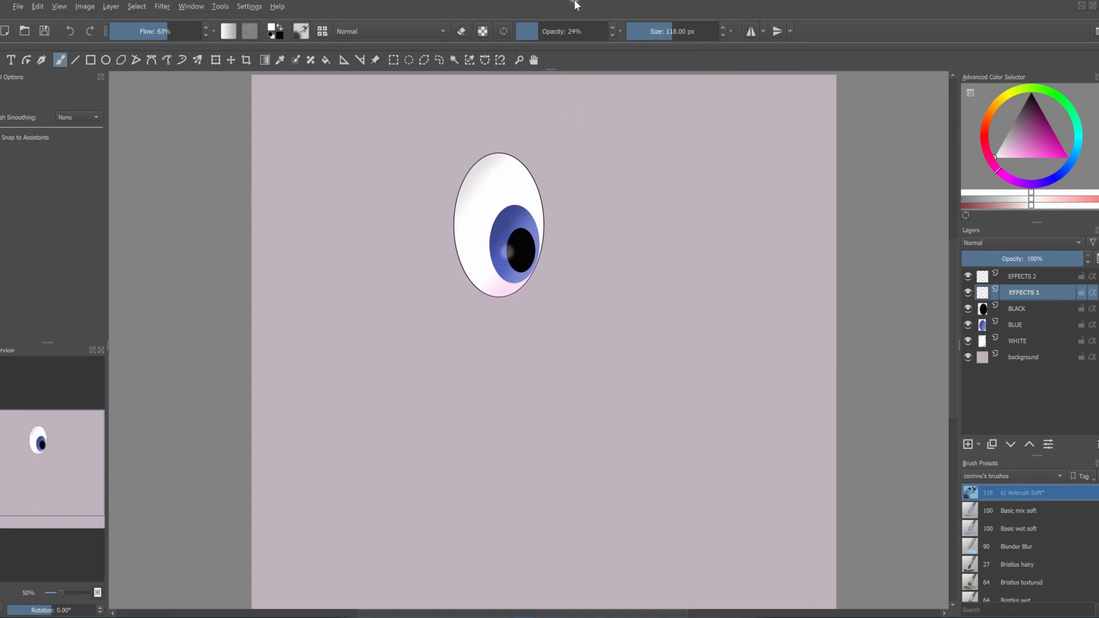
# Step: Raise brush opacity and flow to 100%, and dab bright white highlights on the pupil's left edge and the iris's upper right
pyautogui.moveTo(535, 31); pyautogui.dragTo(621, 38)
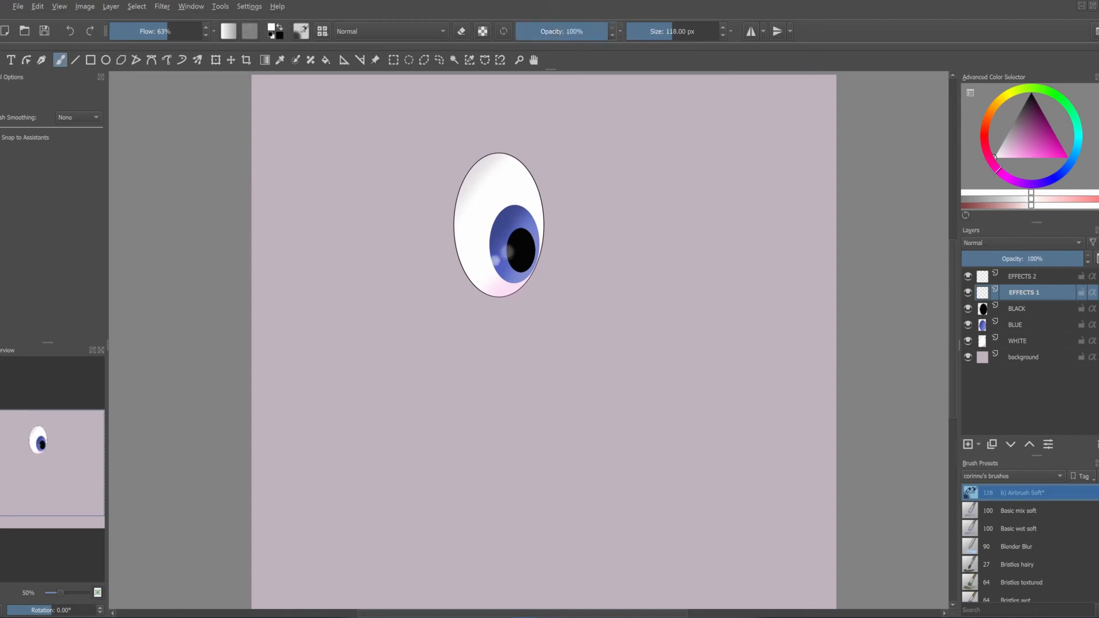
pyautogui.moveTo(165, 32); pyautogui.dragTo(211, 36)
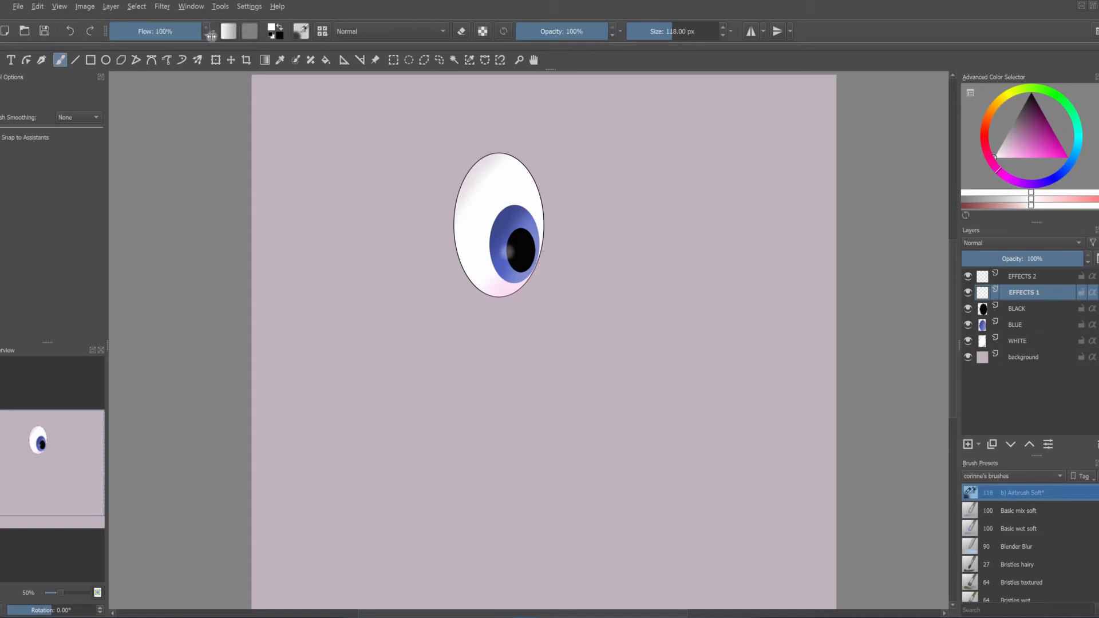
pyautogui.click(506, 253)
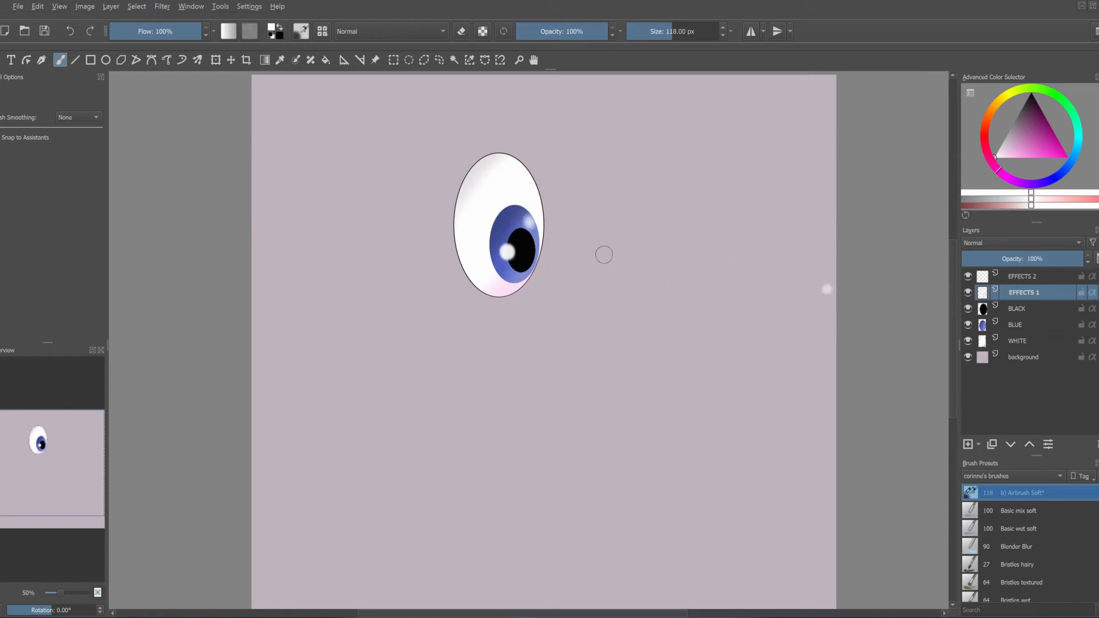
# Step: On the EFFECTS 2 layer, airbrush a white diagonal reflection across the iris's upper-left part with a 365 px brush
pyautogui.click(1009, 279)
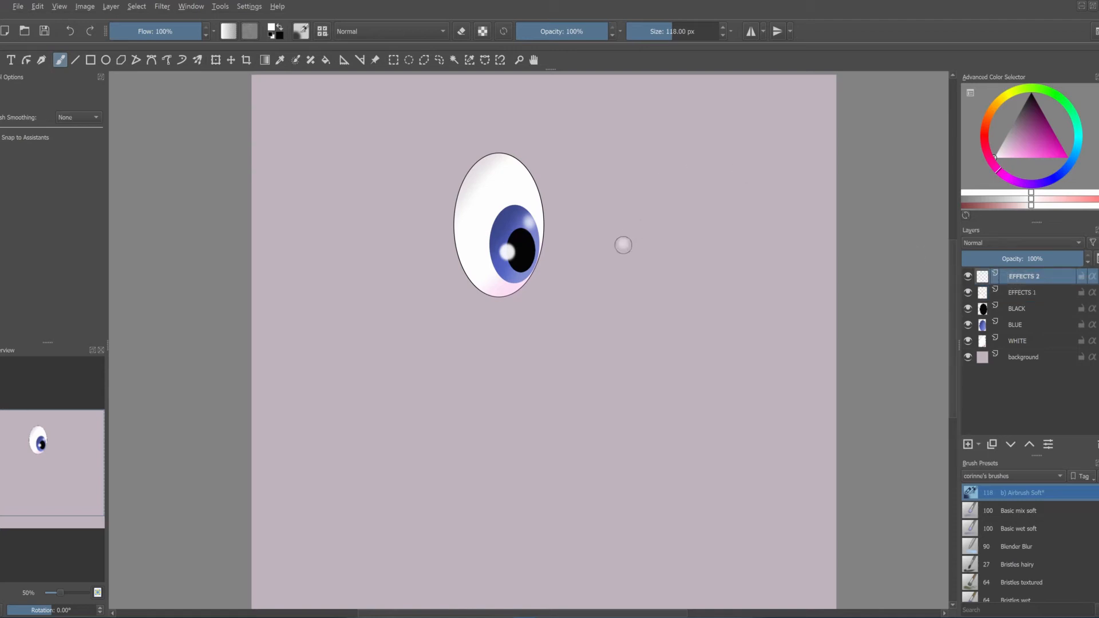
pyautogui.press(']')
pyautogui.press(']')
pyautogui.press(']')
pyautogui.press(']')
pyautogui.press(']')
pyautogui.press(']')
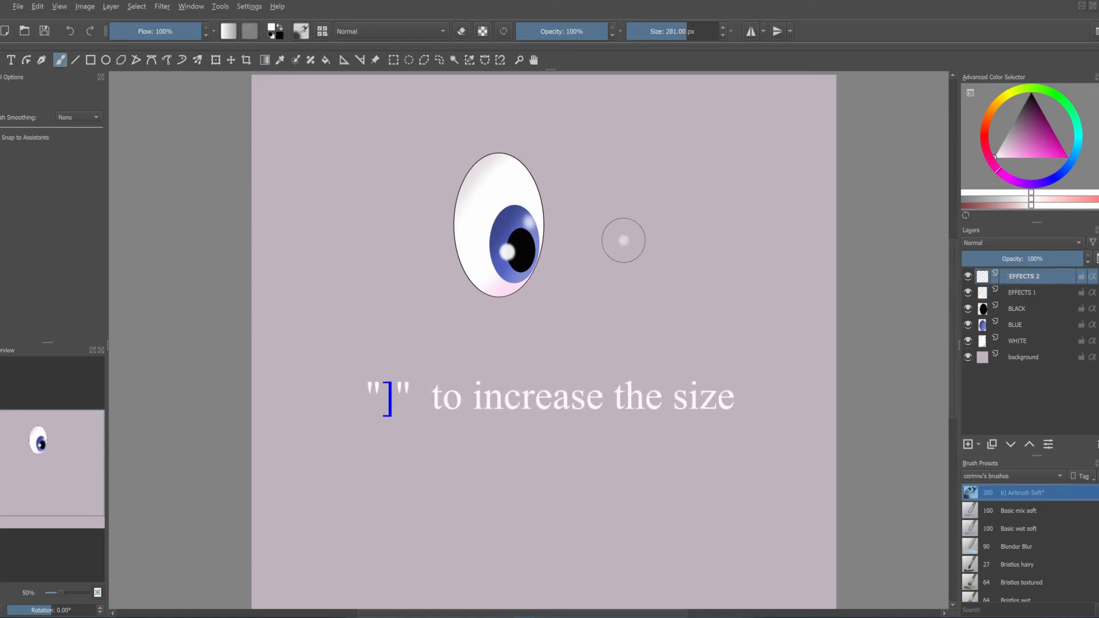
pyautogui.press('[')
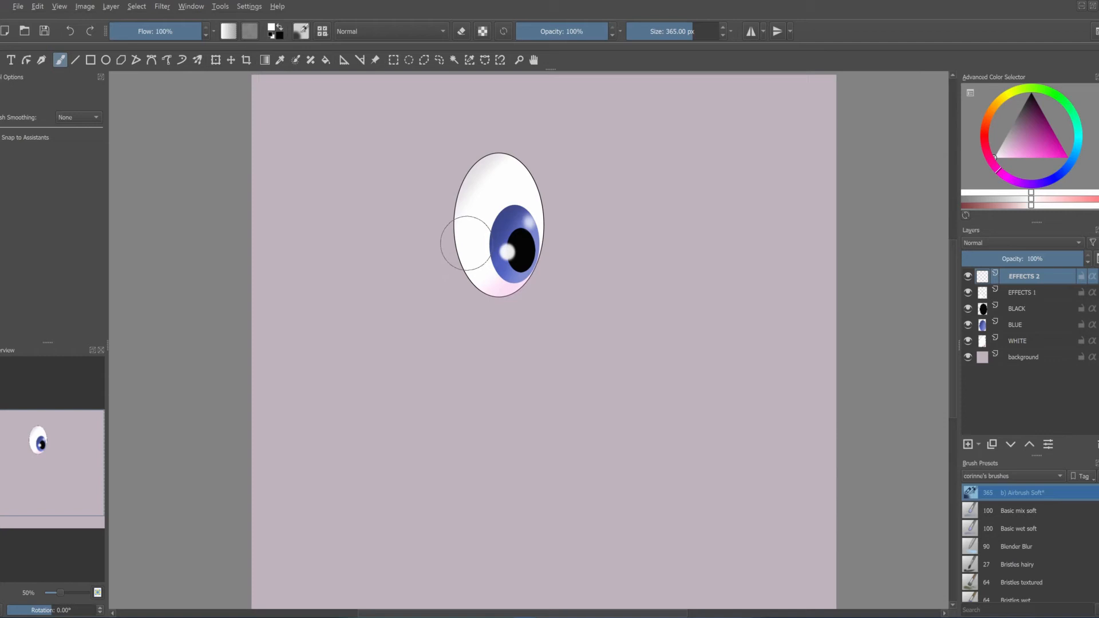
pyautogui.moveTo(478, 241); pyautogui.dragTo(533, 178)
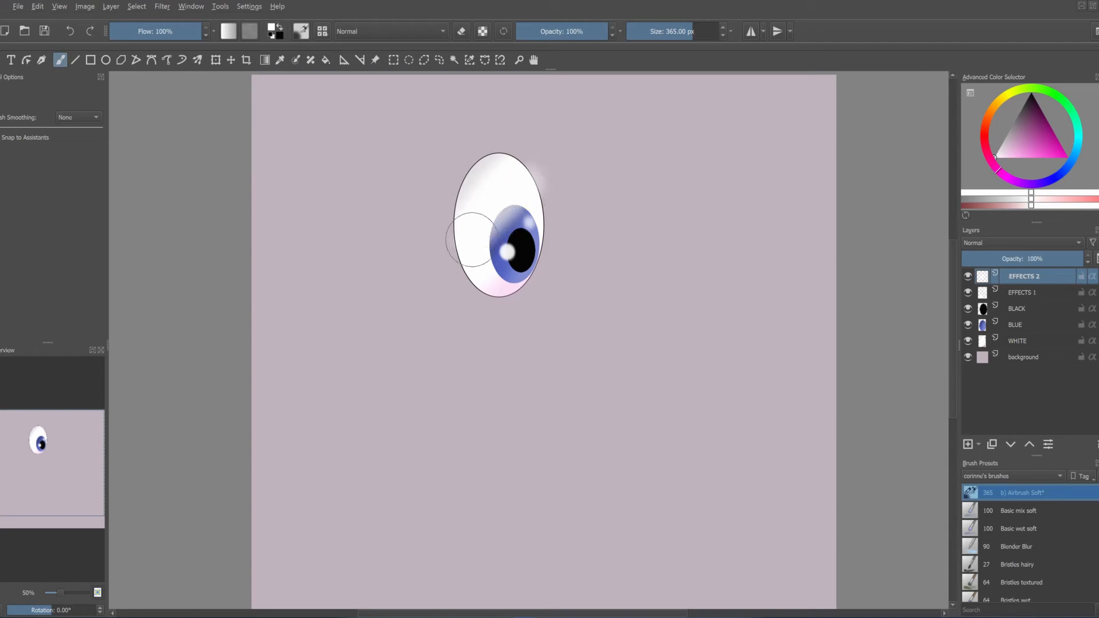
pyautogui.moveTo(472, 240); pyautogui.dragTo(557, 152)
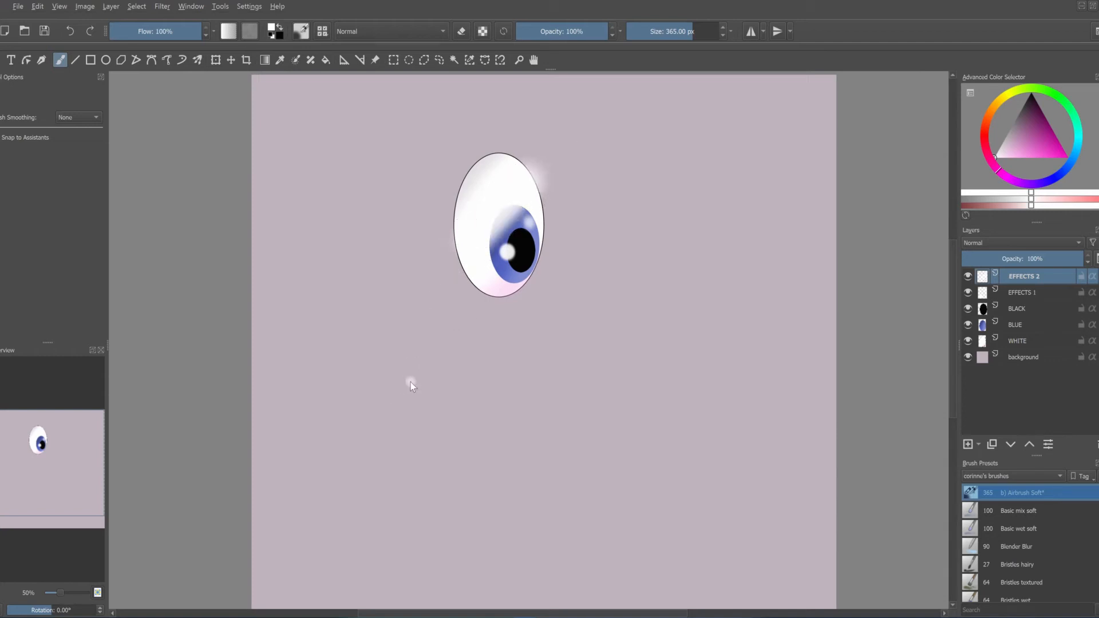
# Step: Erase the white overspill outside the eyeball with a 126 px eraser, and lower the EFFECTS 2 layer's opacity to 73%
pyautogui.press('e')
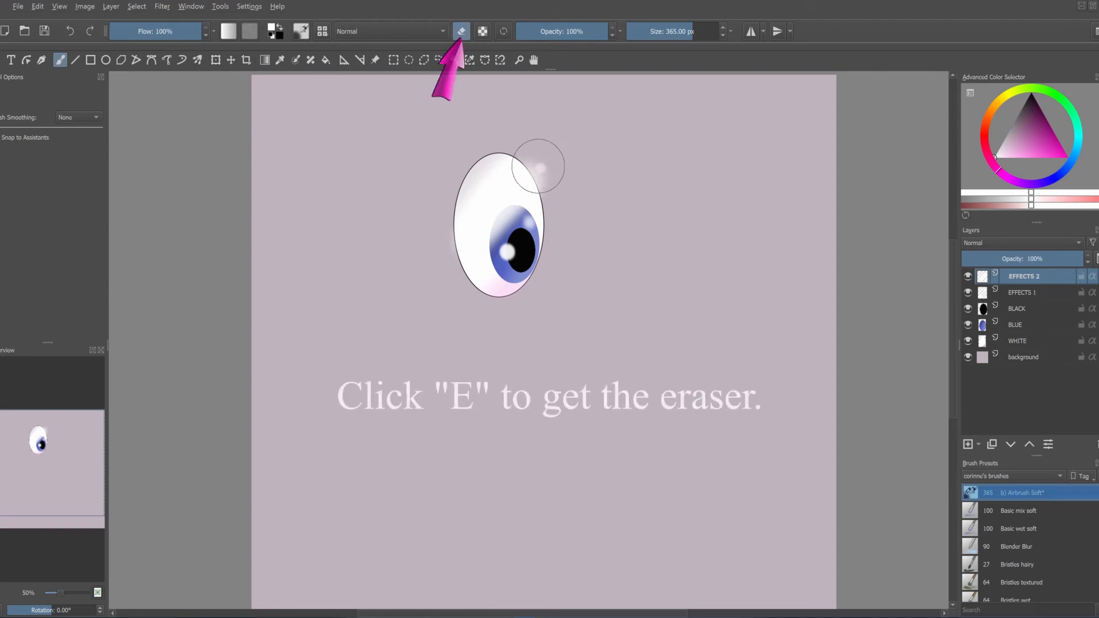
pyautogui.press('[')
pyautogui.press('[')
pyautogui.press('[')
pyautogui.press('[')
pyautogui.press('[')
pyautogui.press('[')
pyautogui.press('[')
pyautogui.press('[')
pyautogui.press('[')
pyautogui.press('[')
pyautogui.press('[')
pyautogui.press('[')
pyautogui.press('[')
pyautogui.press('[')
pyautogui.press('[')
pyautogui.press('[')
pyautogui.moveTo(546, 186); pyautogui.dragTo(519, 152)
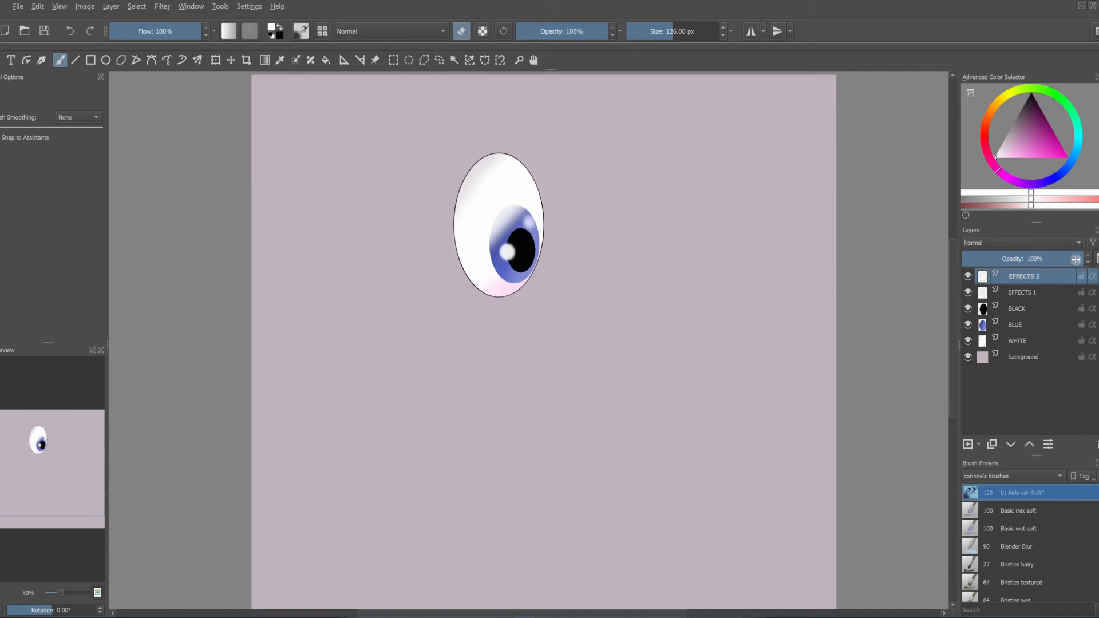
pyautogui.moveTo(1075, 260); pyautogui.dragTo(1045, 259)
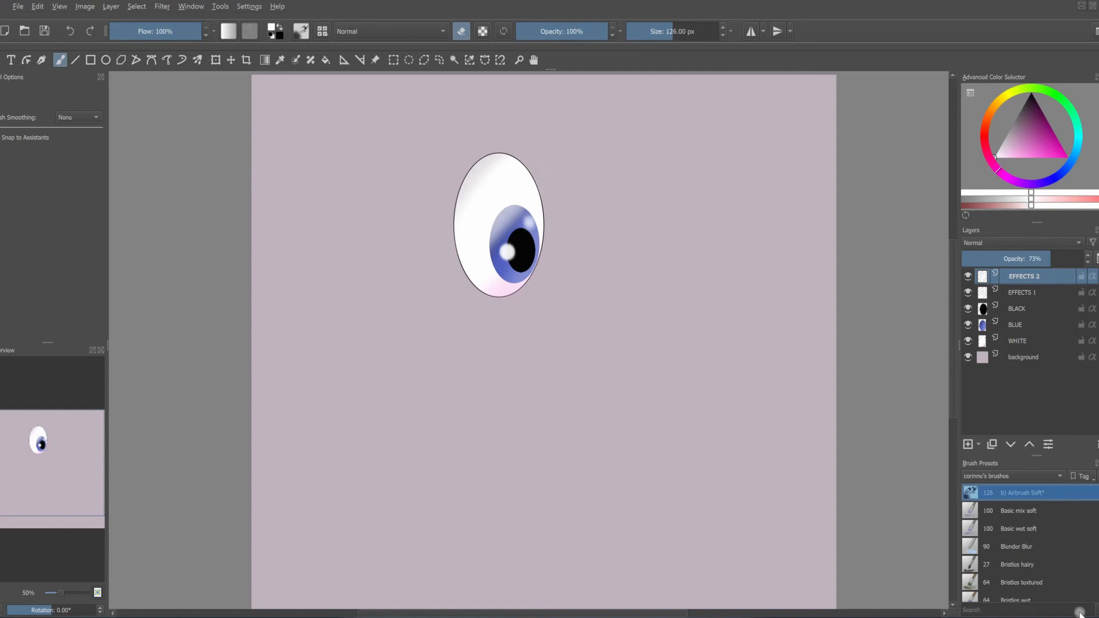
# Step: Group the EFFECTS 2, EFFECTS 1, BLACK, BLUE and WHITE layers together, and collapse the new group
pyautogui.keyDown('ctrl'); pyautogui.click(1014, 292); pyautogui.keyUp('ctrl')
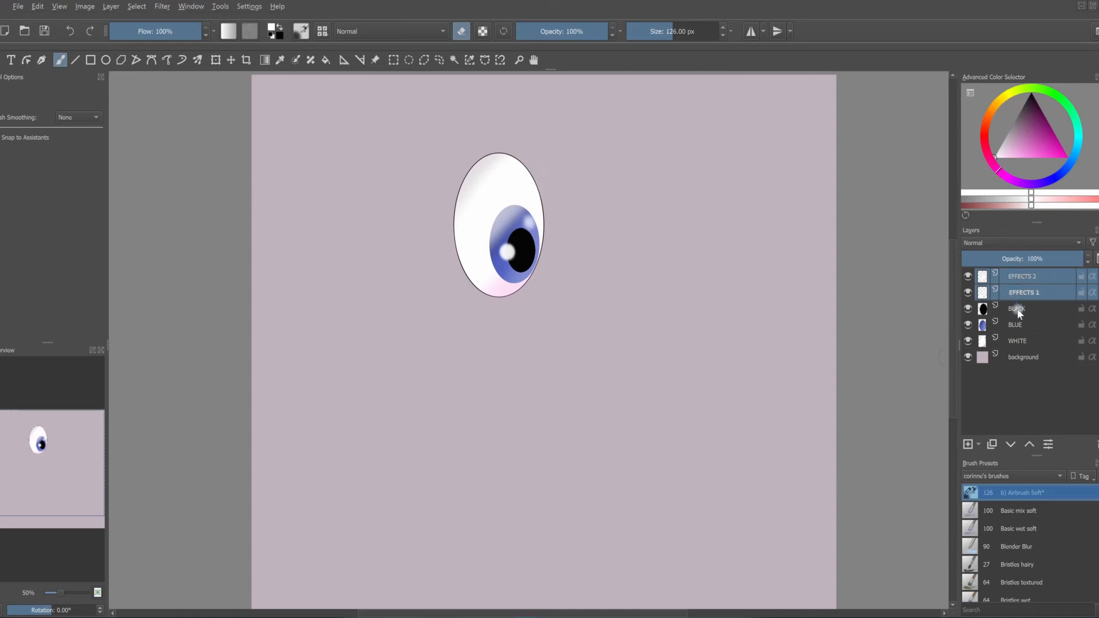
pyautogui.keyDown('ctrl'); pyautogui.click(1016, 309); pyautogui.keyUp('ctrl')
pyautogui.keyDown('ctrl'); pyautogui.click(1021, 326); pyautogui.keyUp('ctrl')
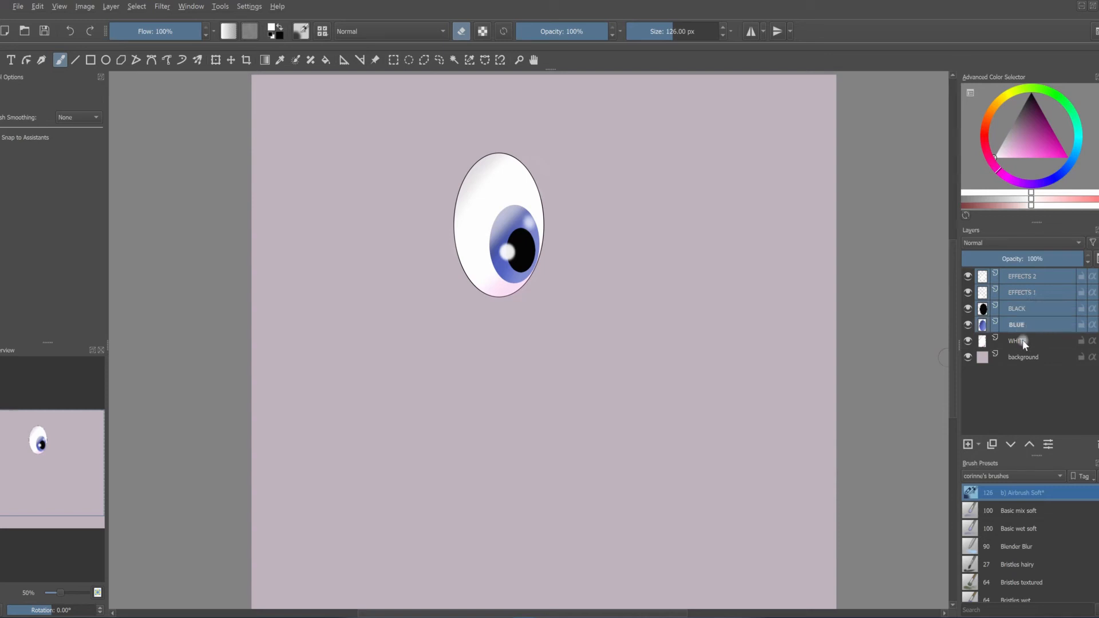
pyautogui.keyDown('ctrl'); pyautogui.click(1022, 341); pyautogui.keyUp('ctrl')
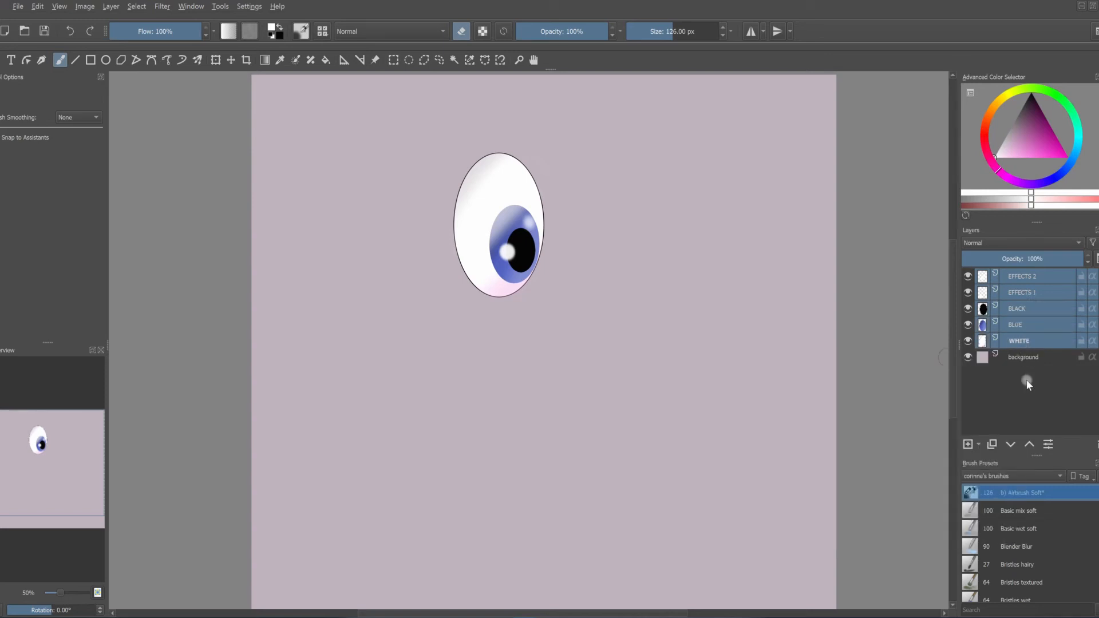
pyautogui.hotkey('ctrl', 'g')
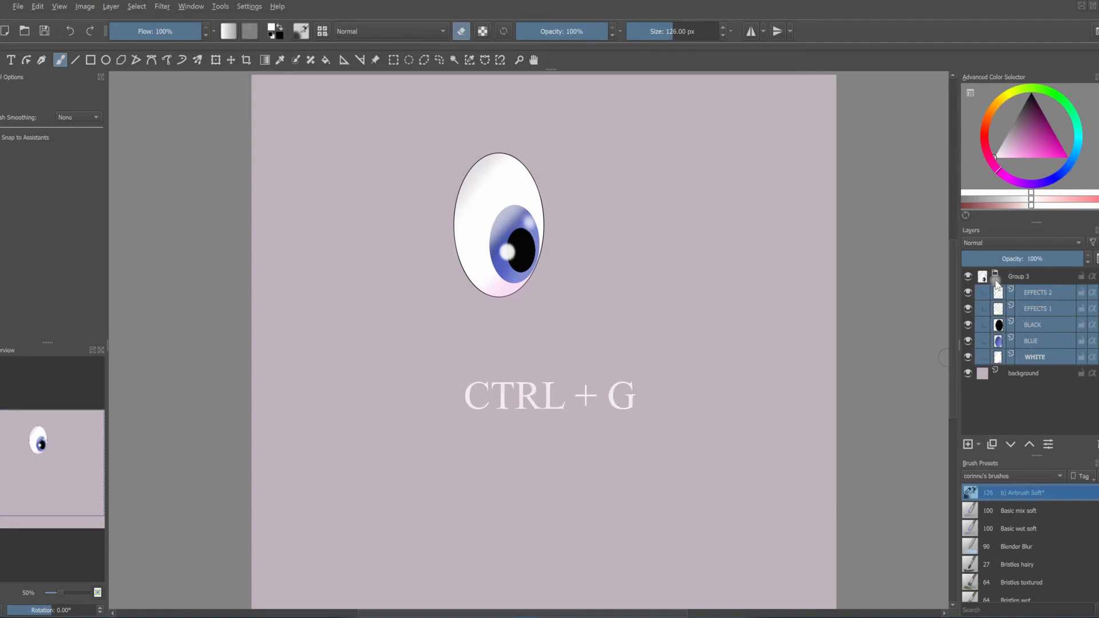
pyautogui.click(994, 282)
# Step: Rename the eye layer group as LEFT EYE
pyautogui.click(1014, 277)
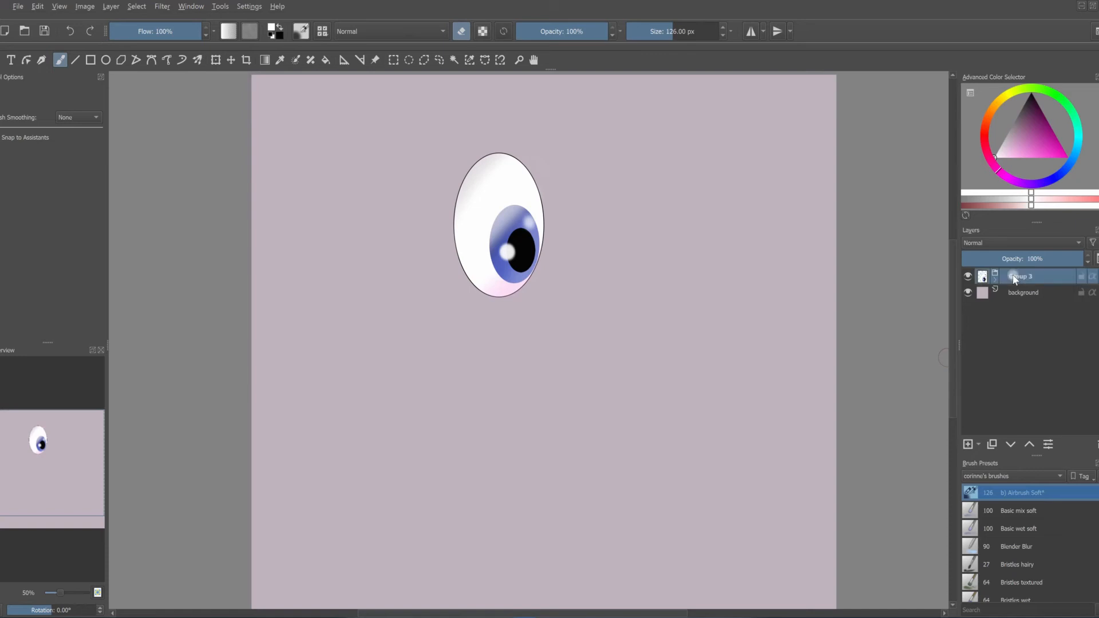
pyautogui.doubleClick(1013, 277)
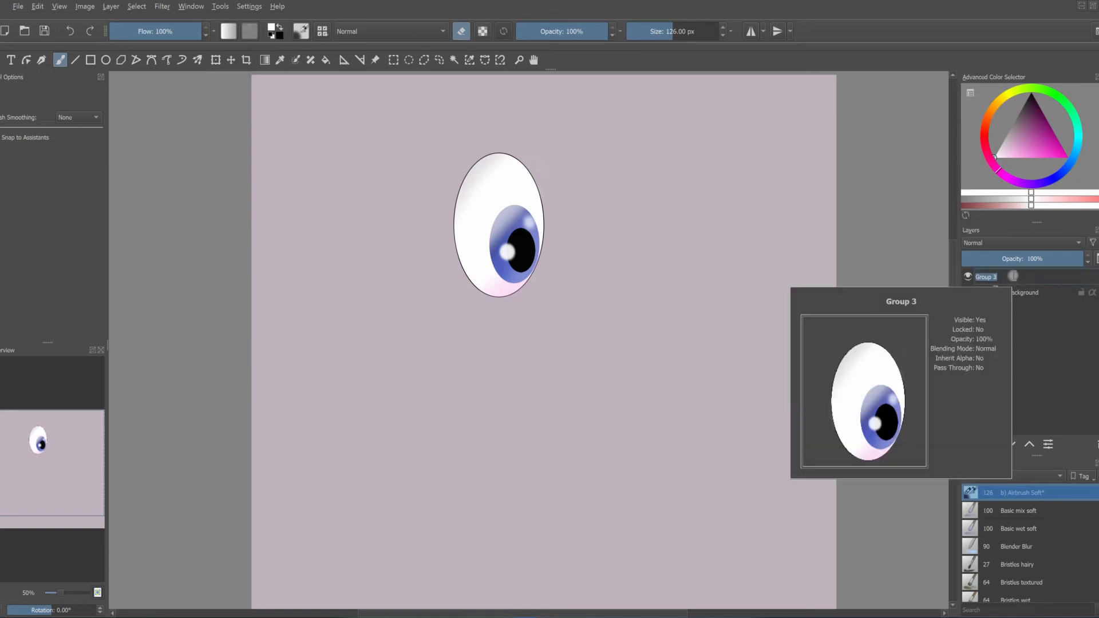
pyautogui.write('4EFT EYE')
pyautogui.press('Return')
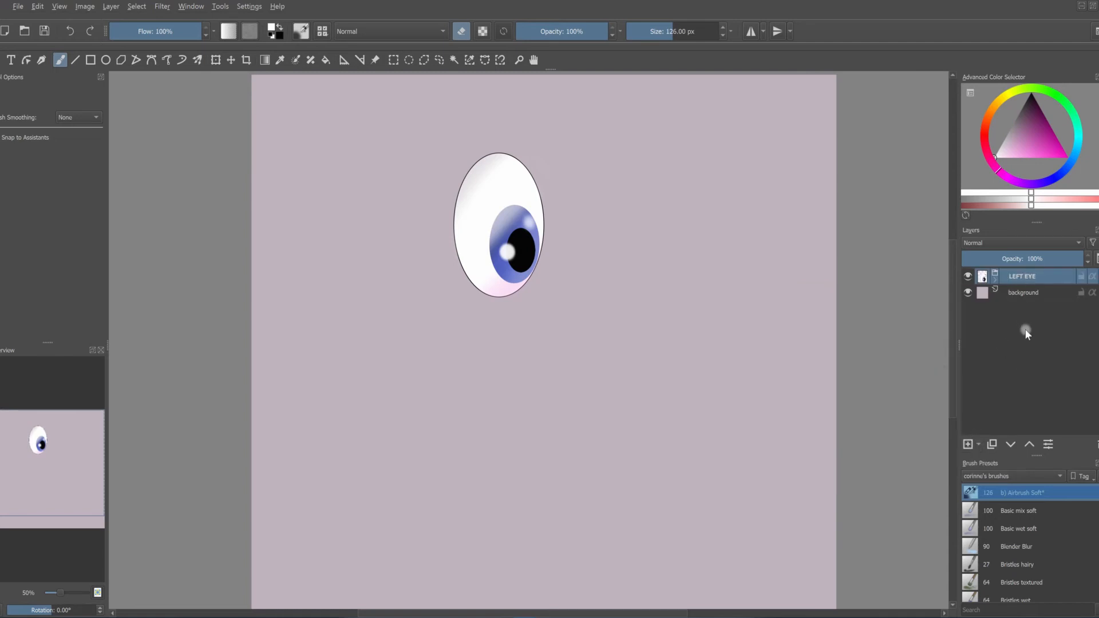
# Step: Duplicate the LEFT EYE group and rename the copy as RIGHT EYE
pyautogui.hotkey('ctrl', 'j')
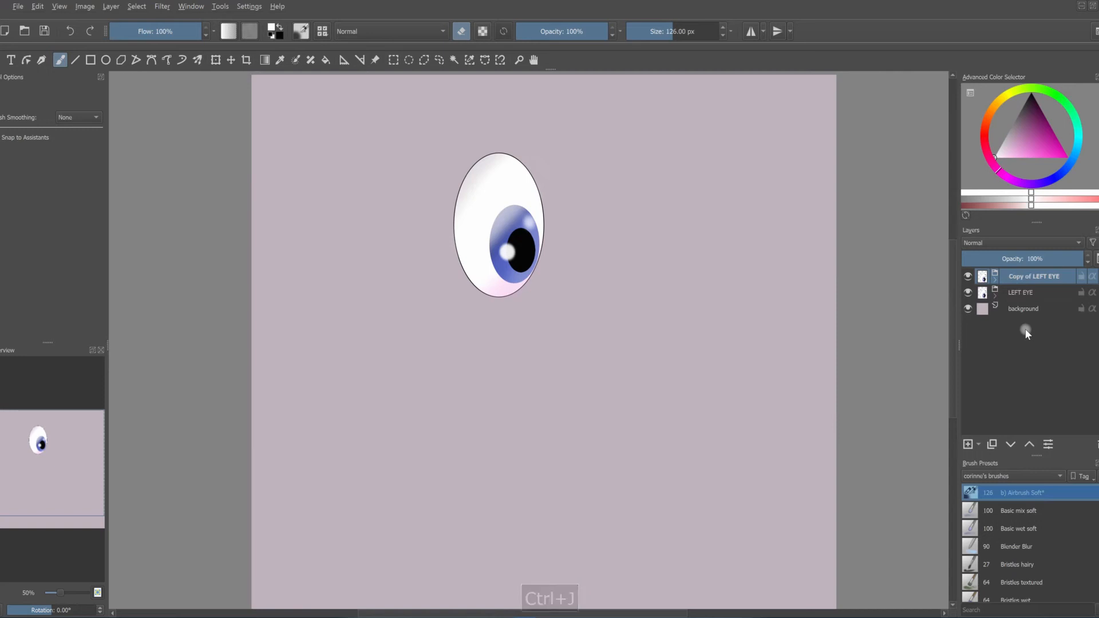
pyautogui.doubleClick(1023, 278)
pyautogui.write('RIGHT E')
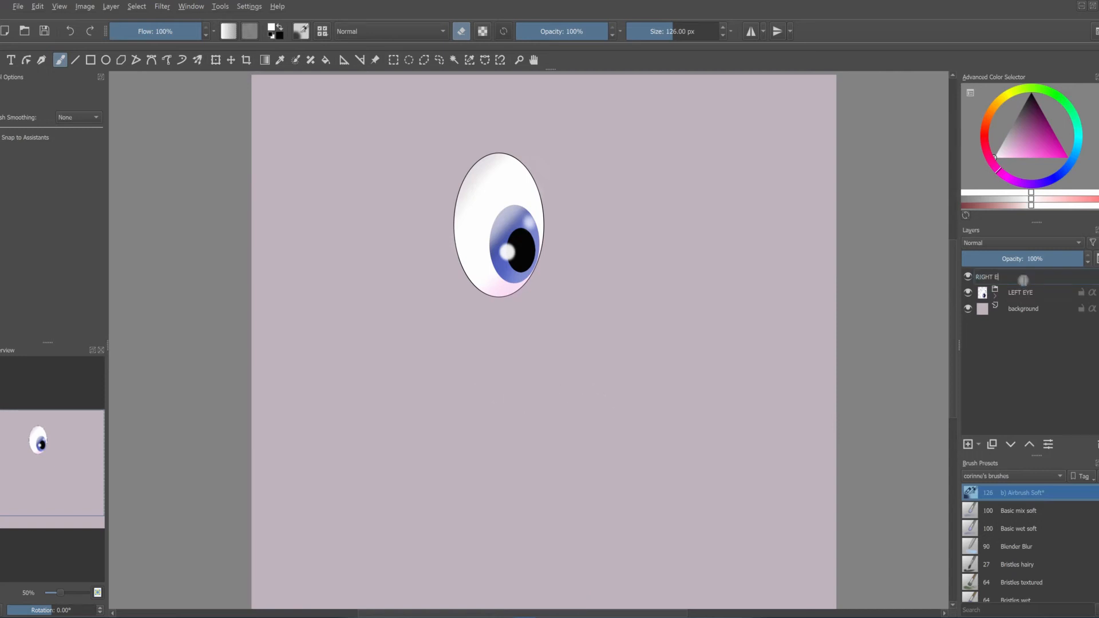
pyautogui.write('YE')
pyautogui.press('Return')
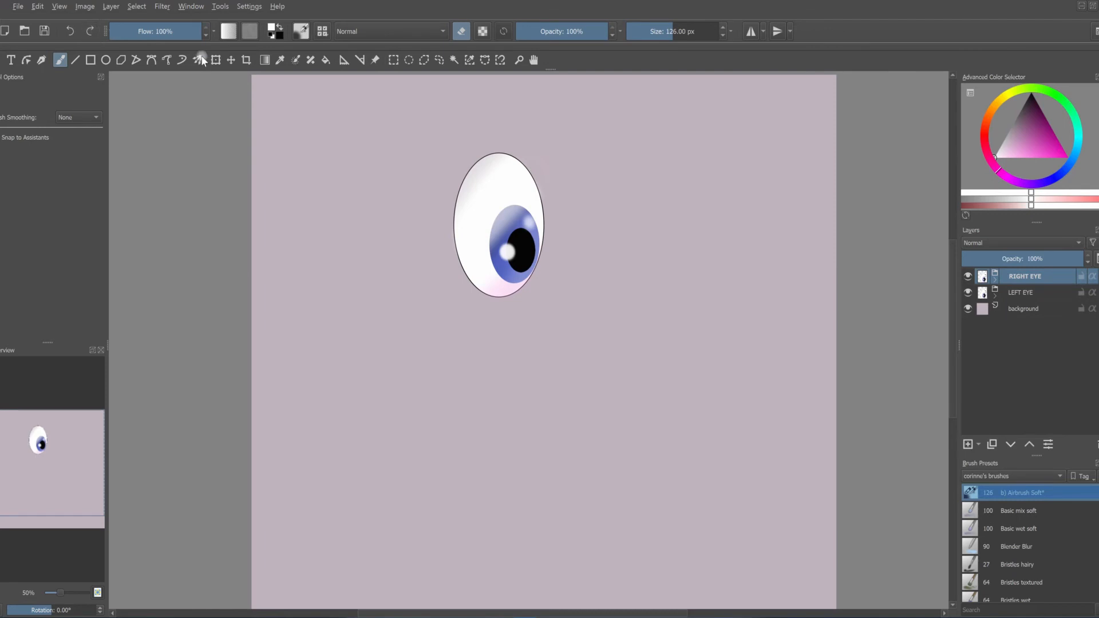
# Step: Move the RIGHT EYE group to the right of the original eye and mirror it horizontally
pyautogui.click(232, 59)
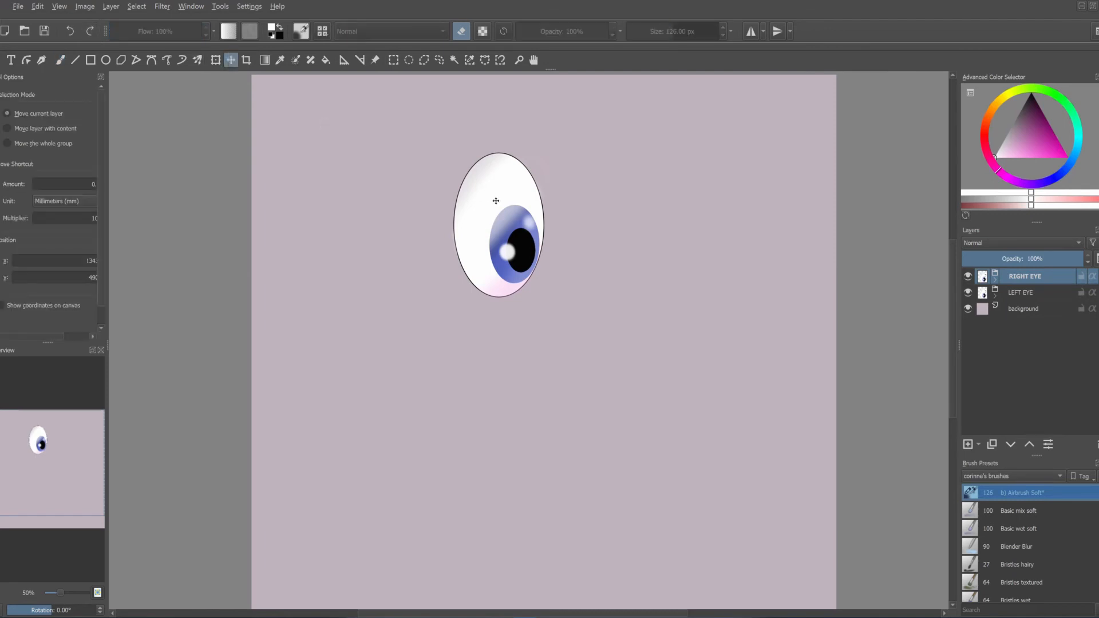
pyautogui.moveTo(502, 207); pyautogui.dragTo(624, 211)
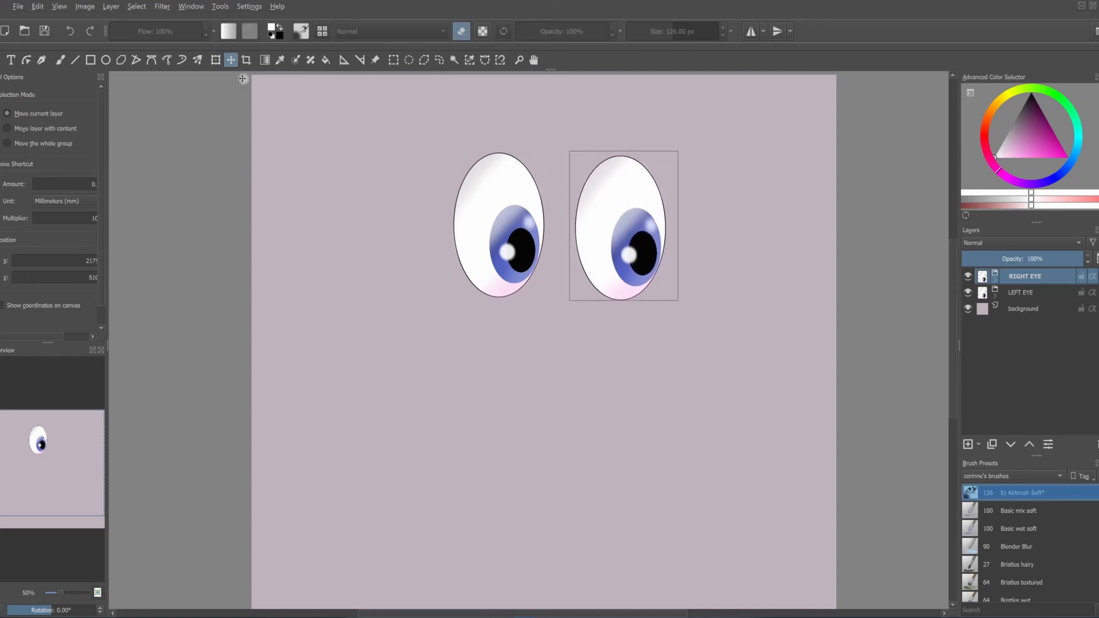
pyautogui.click(216, 62)
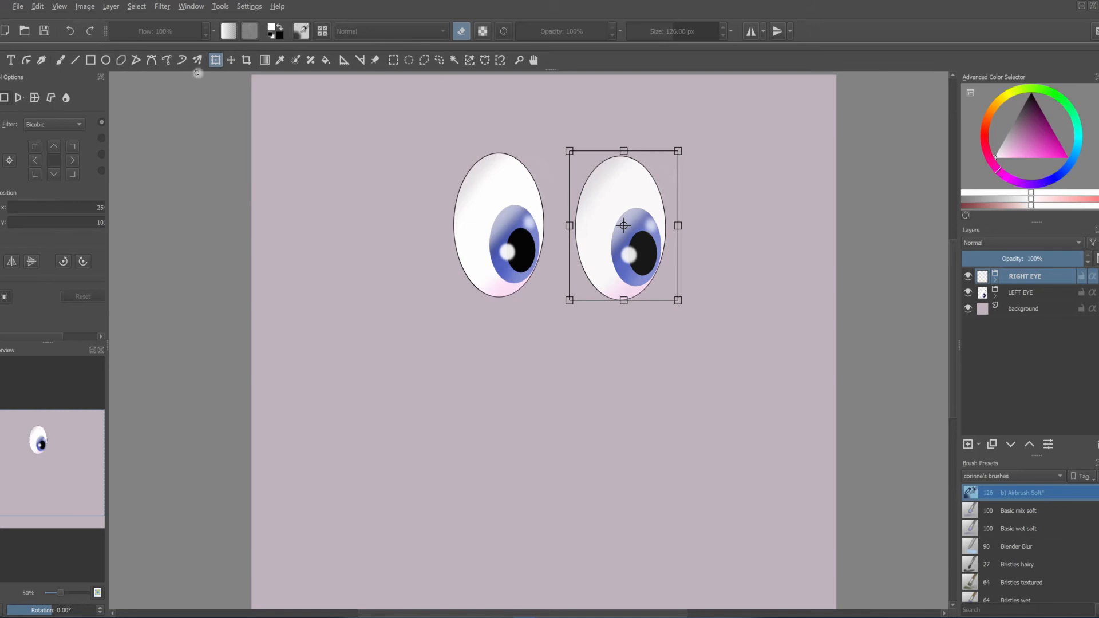
pyautogui.click(12, 262)
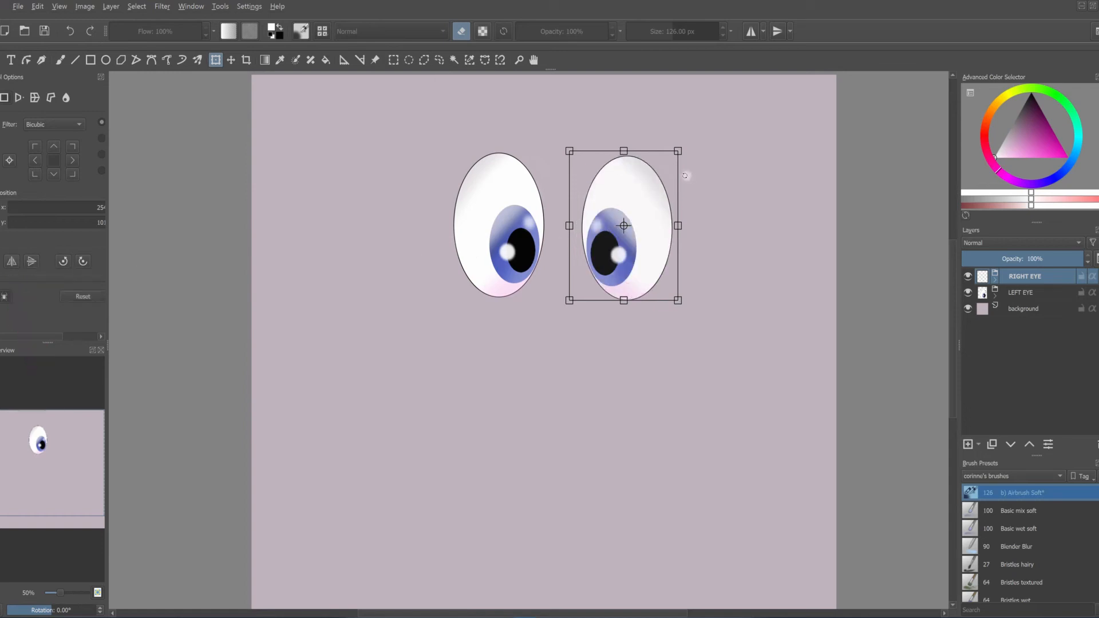
# Step: Enlarge the right eye, tilt it slightly clockwise, and move it to overlap the left eye's inner edge
pyautogui.moveTo(677, 149); pyautogui.dragTo(737, 126)
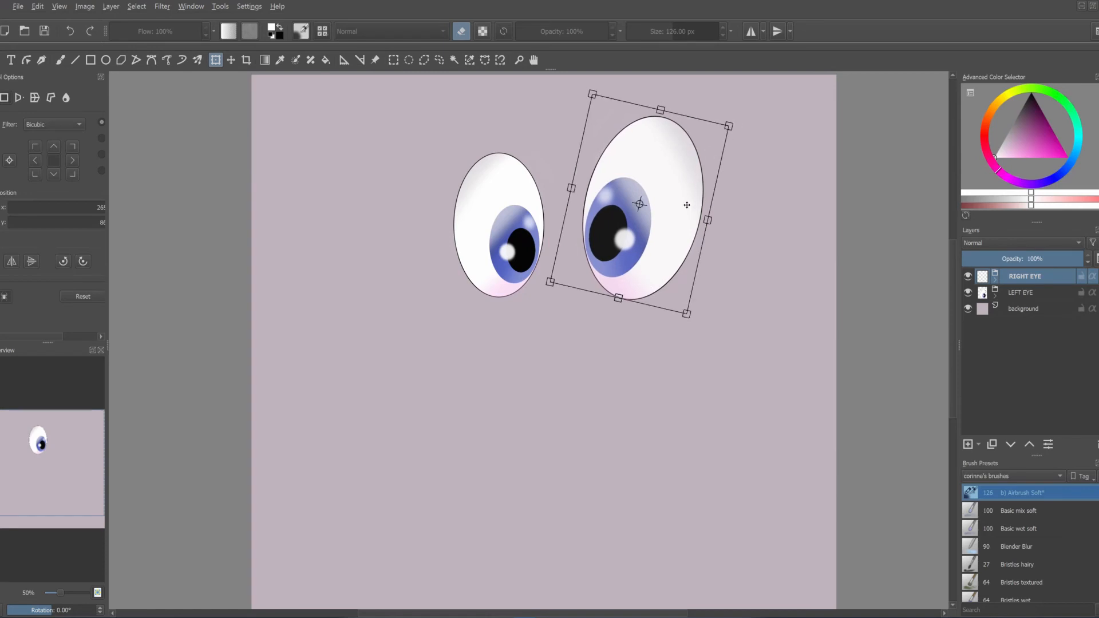
pyautogui.moveTo(663, 189); pyautogui.dragTo(601, 207)
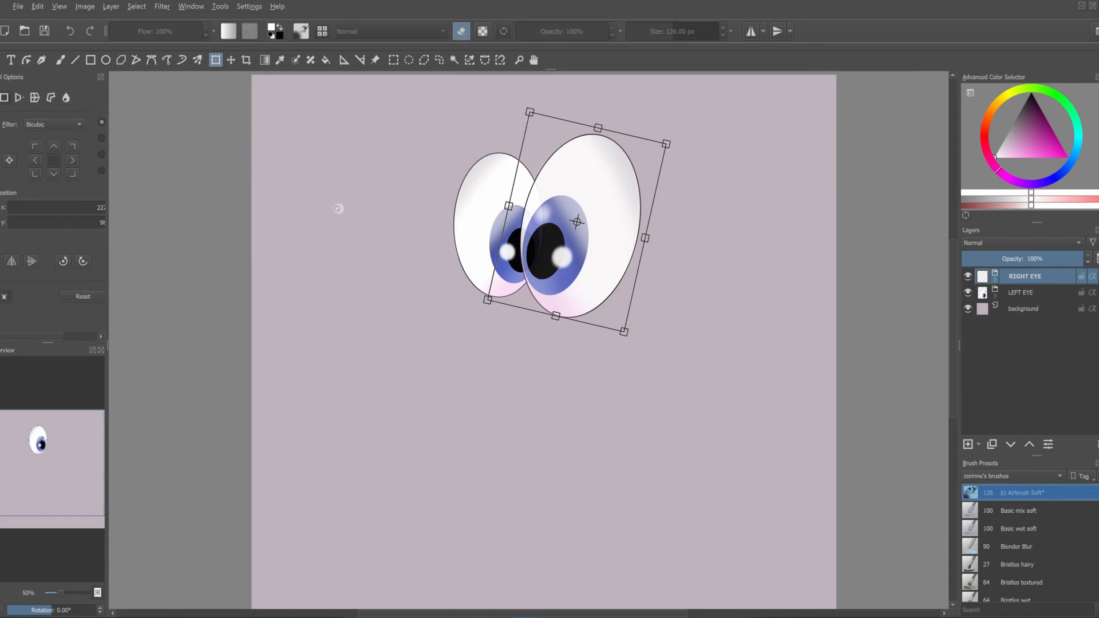
pyautogui.press('b')
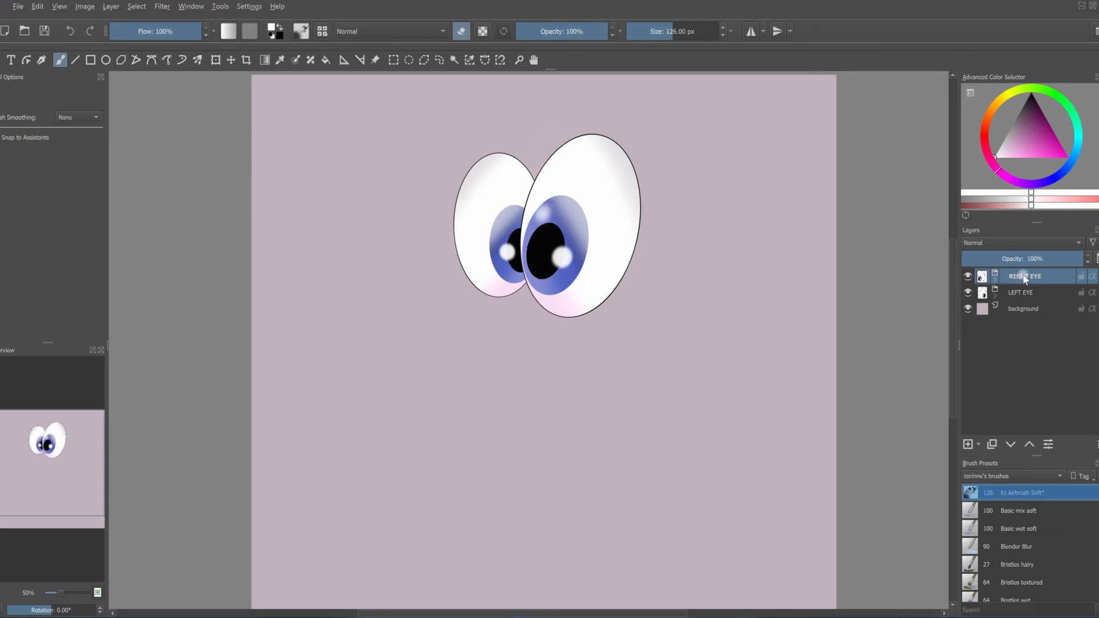
# Step: Lower the RIGHT EYE group beneath LEFT EYE, and shift the right eye slightly up and to the right
pyautogui.click(1011, 444)
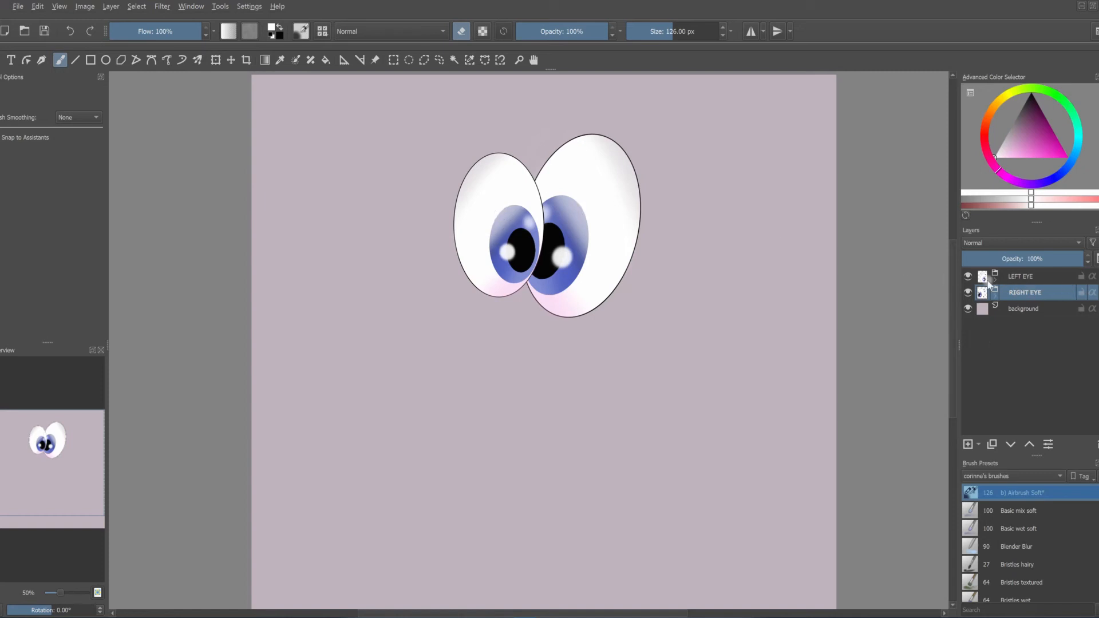
pyautogui.click(231, 59)
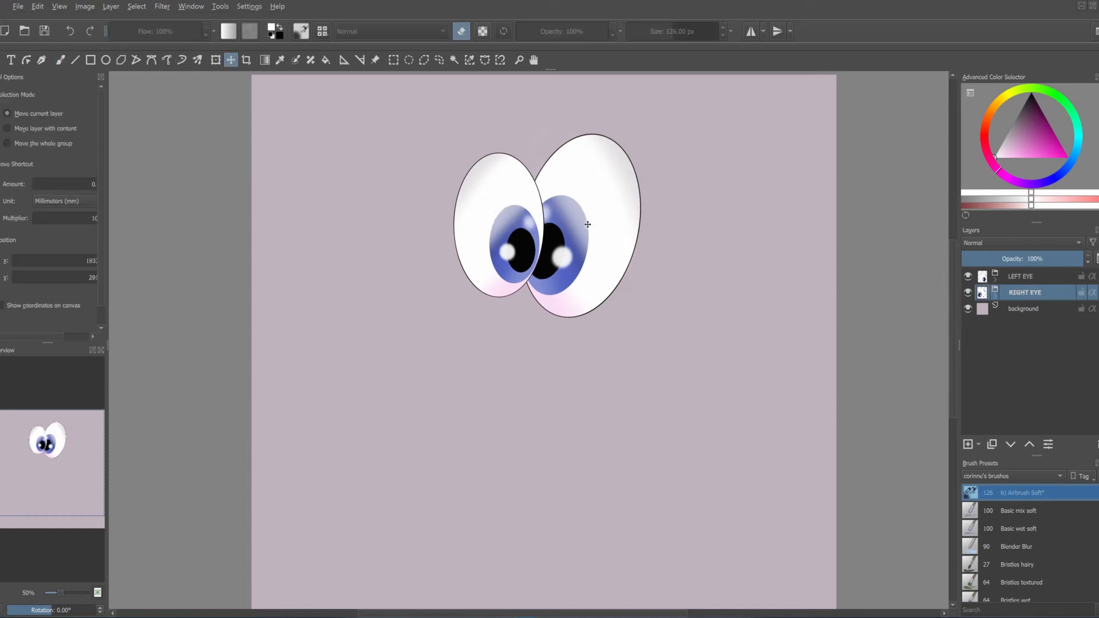
pyautogui.moveTo(598, 222); pyautogui.dragTo(610, 206)
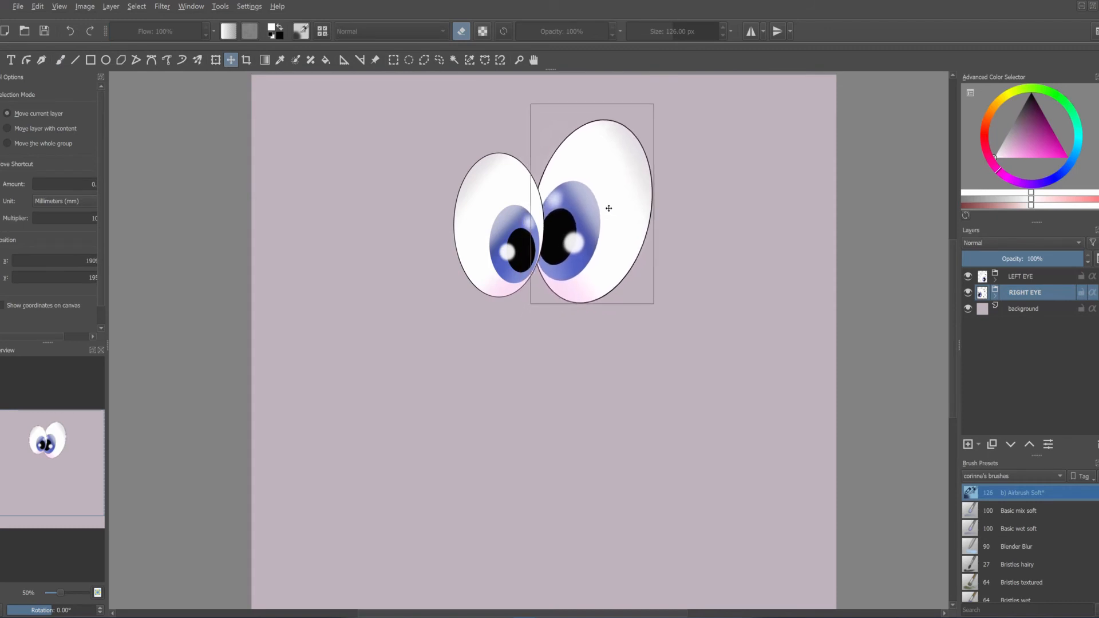
# Step: Nudge the LEFT EYE group slightly up and left, and rotate it slightly counterclockwise so it leans outward
pyautogui.click(1005, 277)
pyautogui.moveTo(473, 191); pyautogui.dragTo(467, 185)
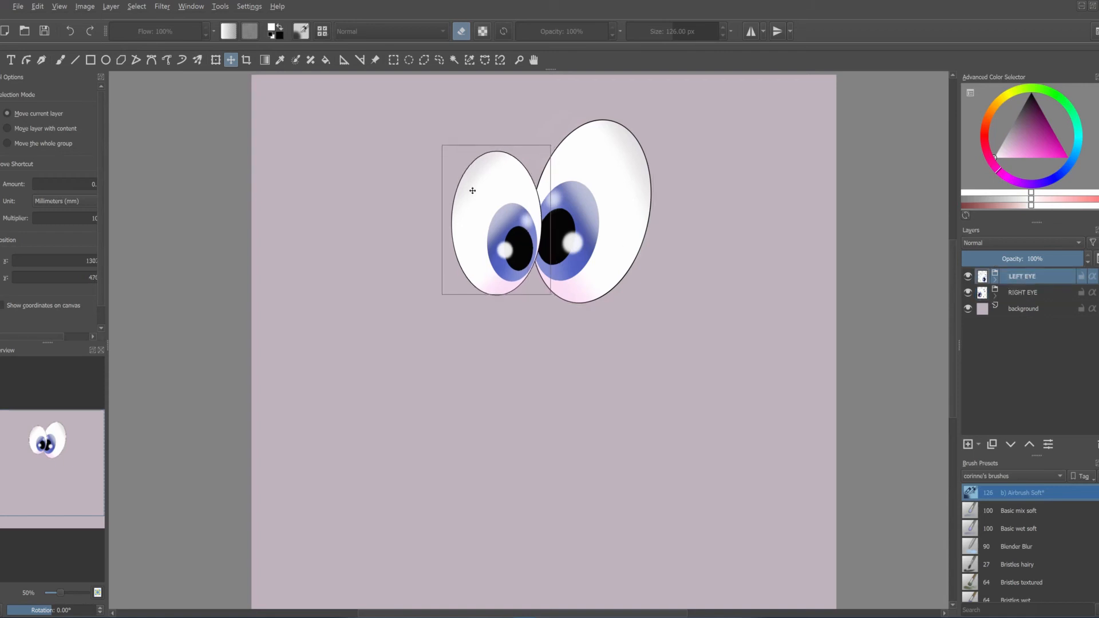
pyautogui.click(215, 60)
pyautogui.moveTo(436, 293); pyautogui.dragTo(446, 308)
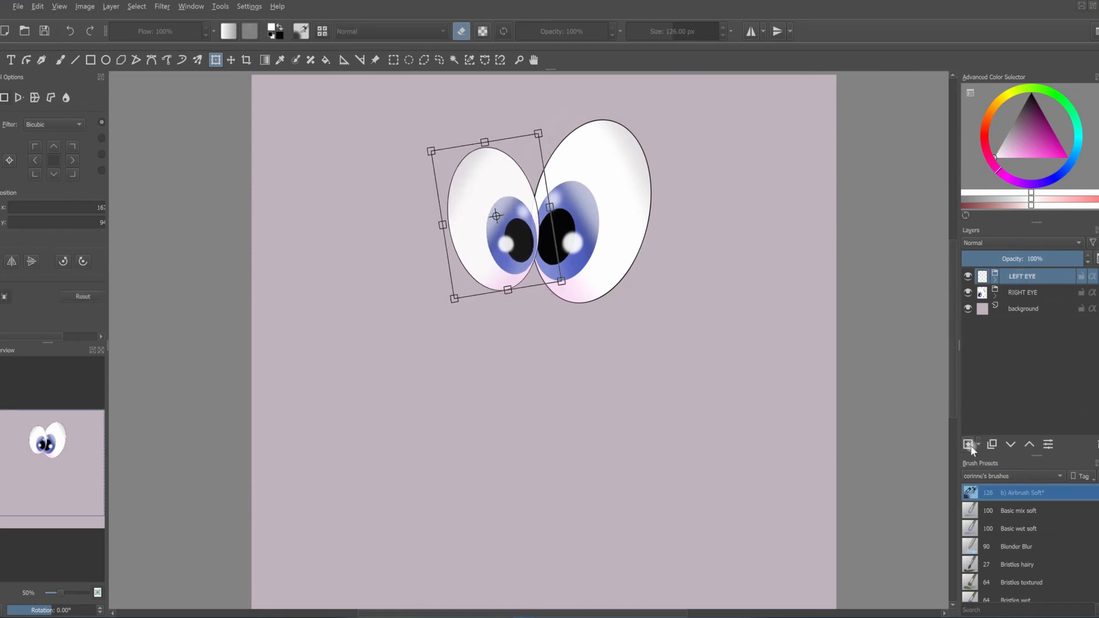
pyautogui.press('b')
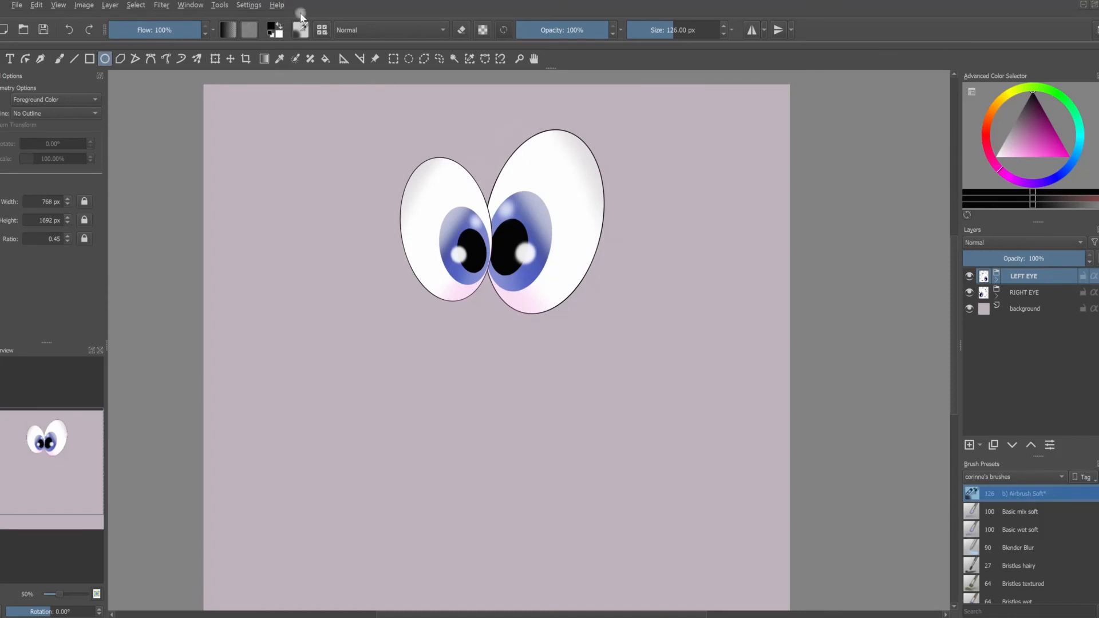
# Step: Choose the Fill circle brush preset from corinne's brushes at a size of 30 px
pyautogui.click(322, 30)
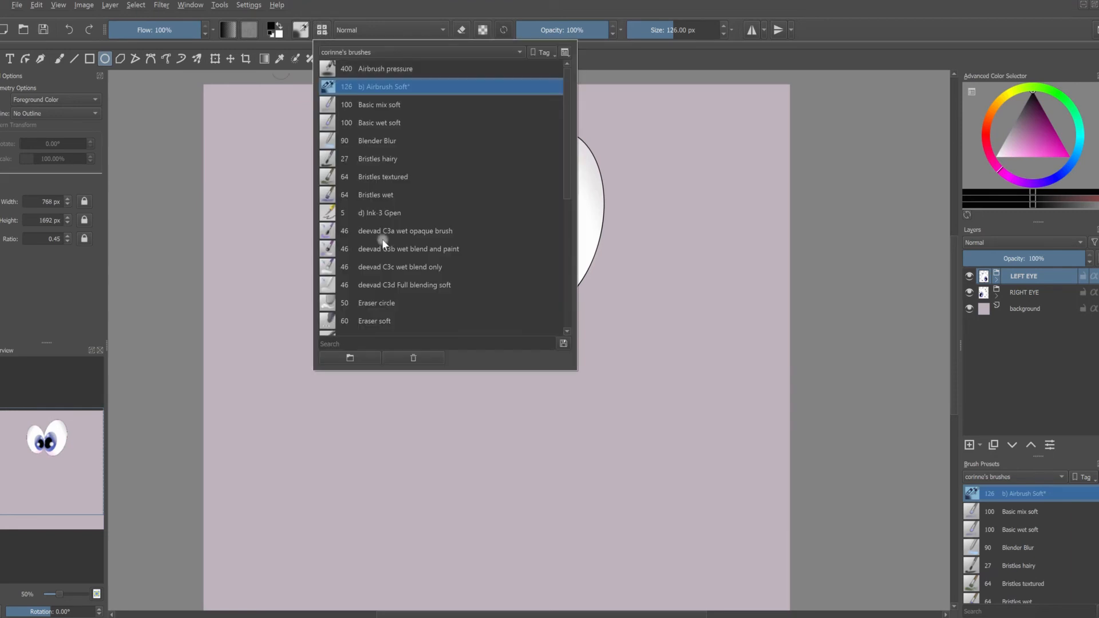
pyautogui.scroll(-3, 380, 281)
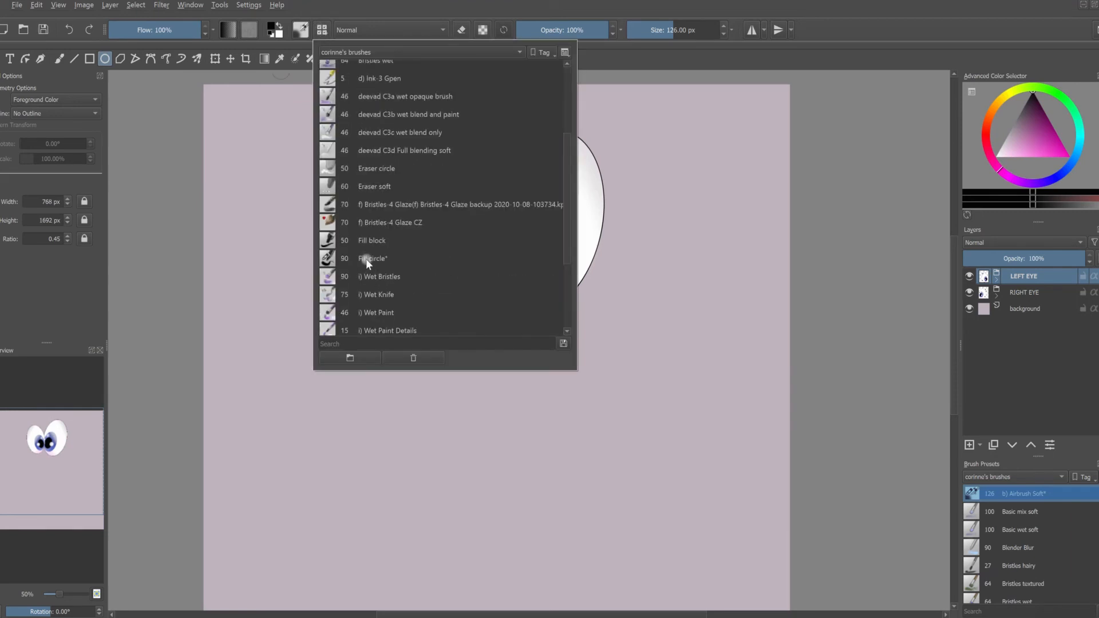
pyautogui.click(364, 259)
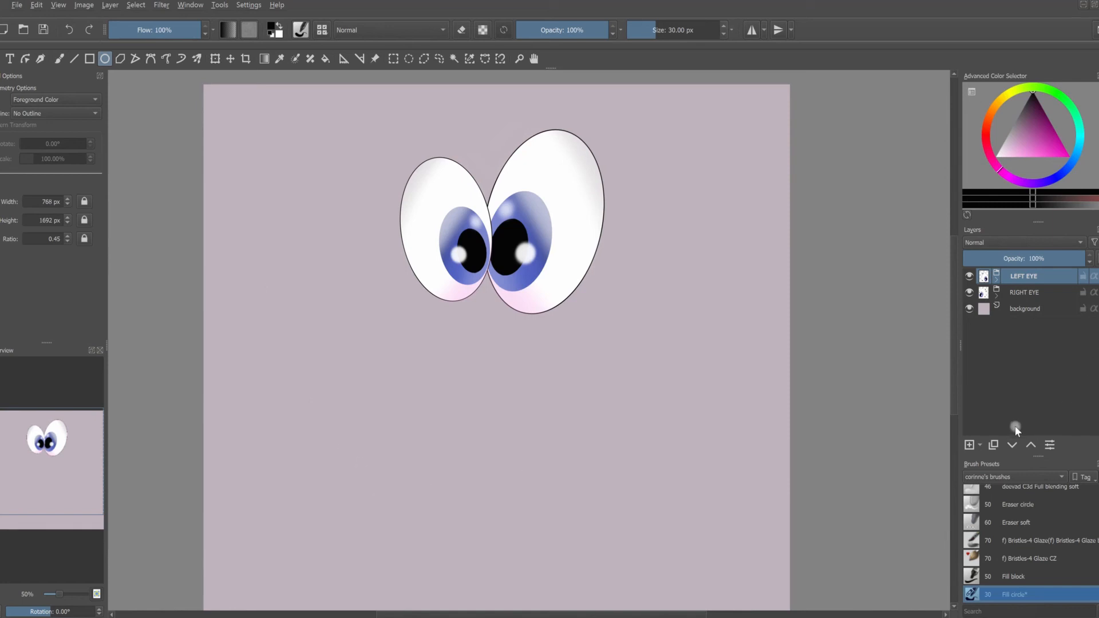
# Step: Add a new paint layer above LEFT EYE and name it EYEBROWS
pyautogui.click(969, 445)
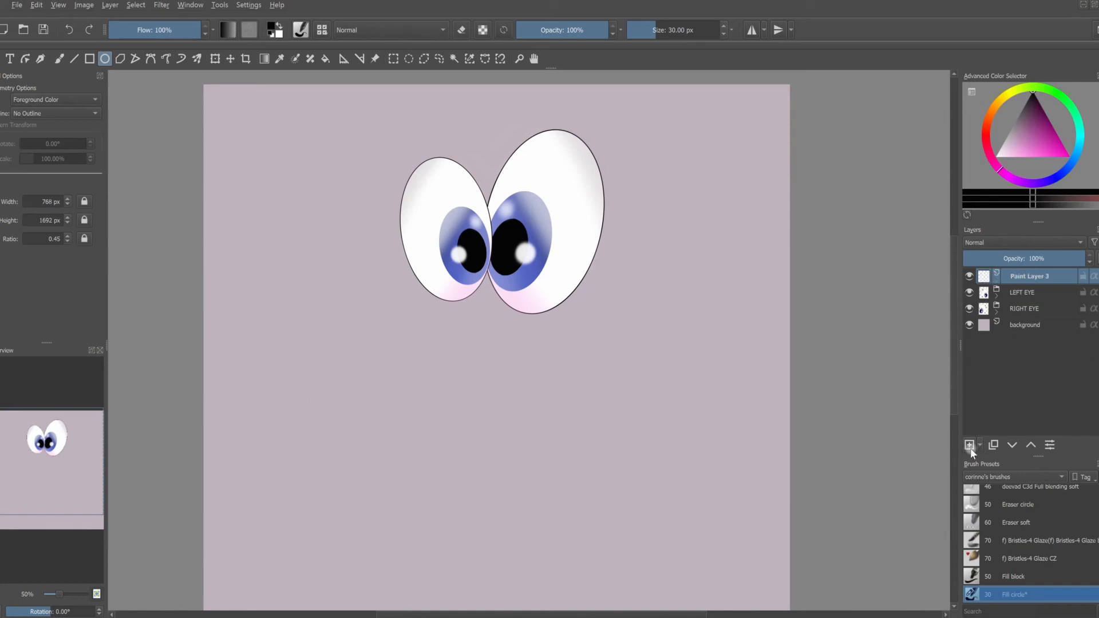
pyautogui.doubleClick(1023, 277)
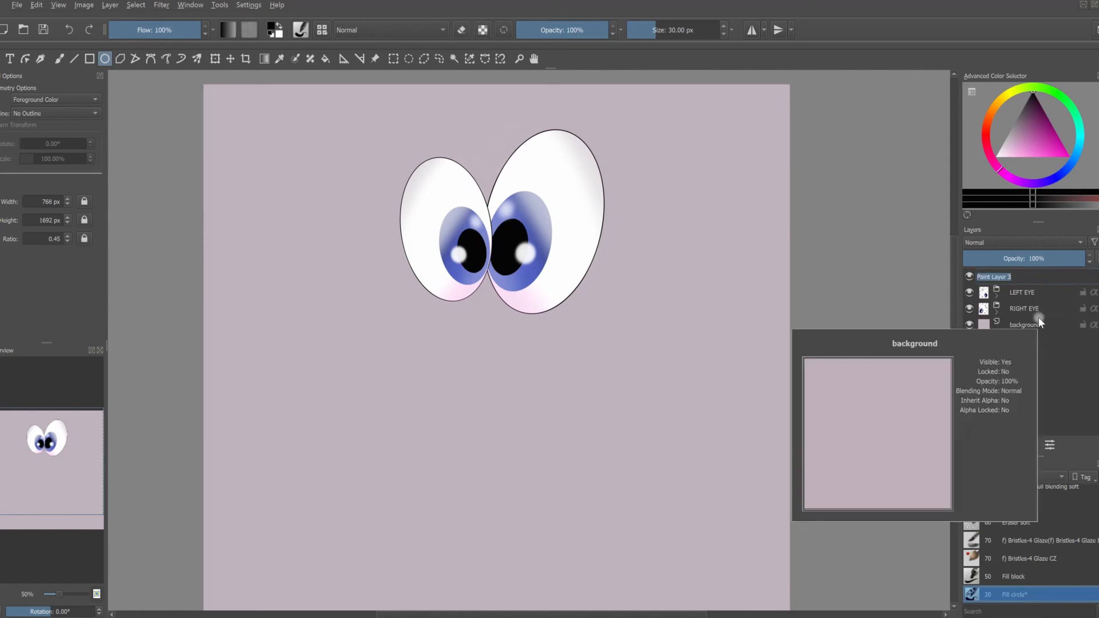
pyautogui.write('EYEBROWS')
pyautogui.press('Return')
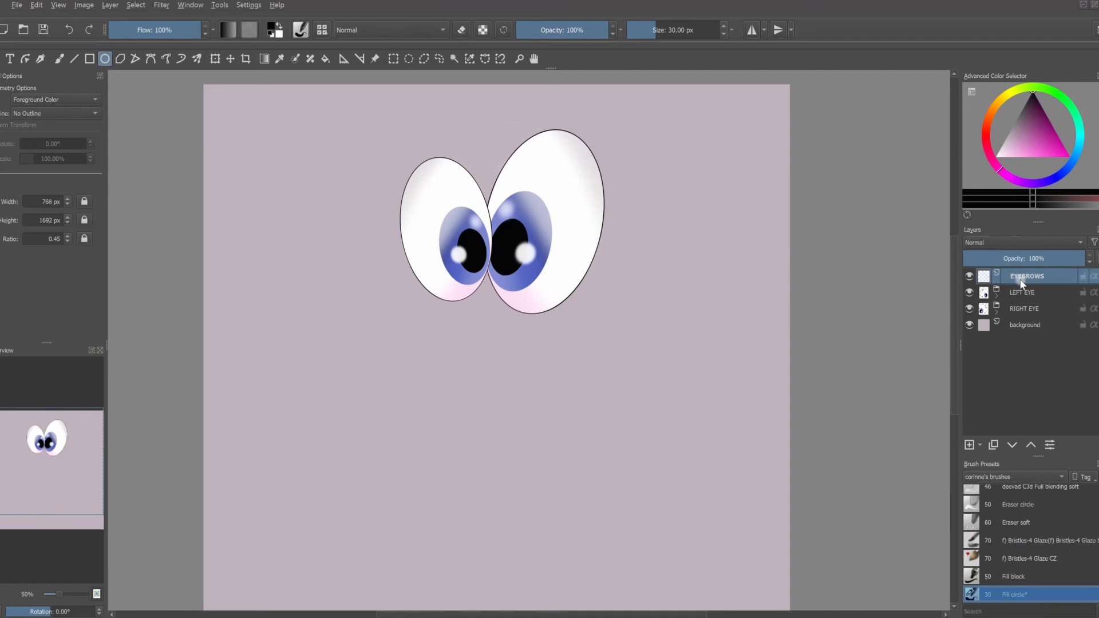
# Step: Draw a filled black ellipse about 780 by 1896 px below and left of the eyes, and delete its middle using a near-circular selection, leaving two arcs
pyautogui.moveTo(263, 280); pyautogui.dragTo(377, 564)
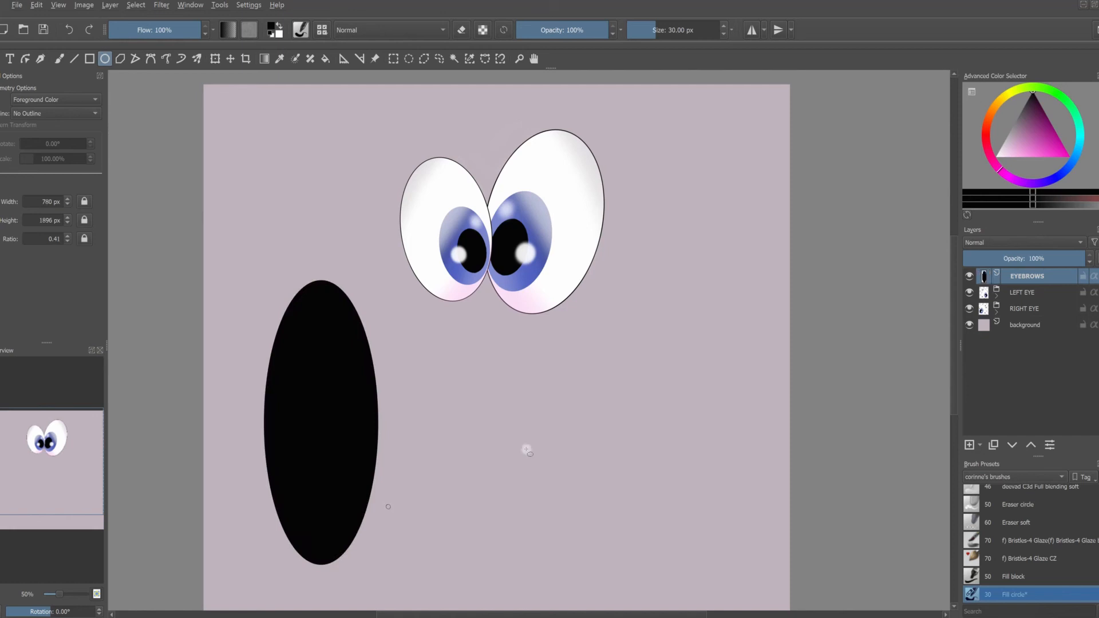
pyautogui.click(408, 59)
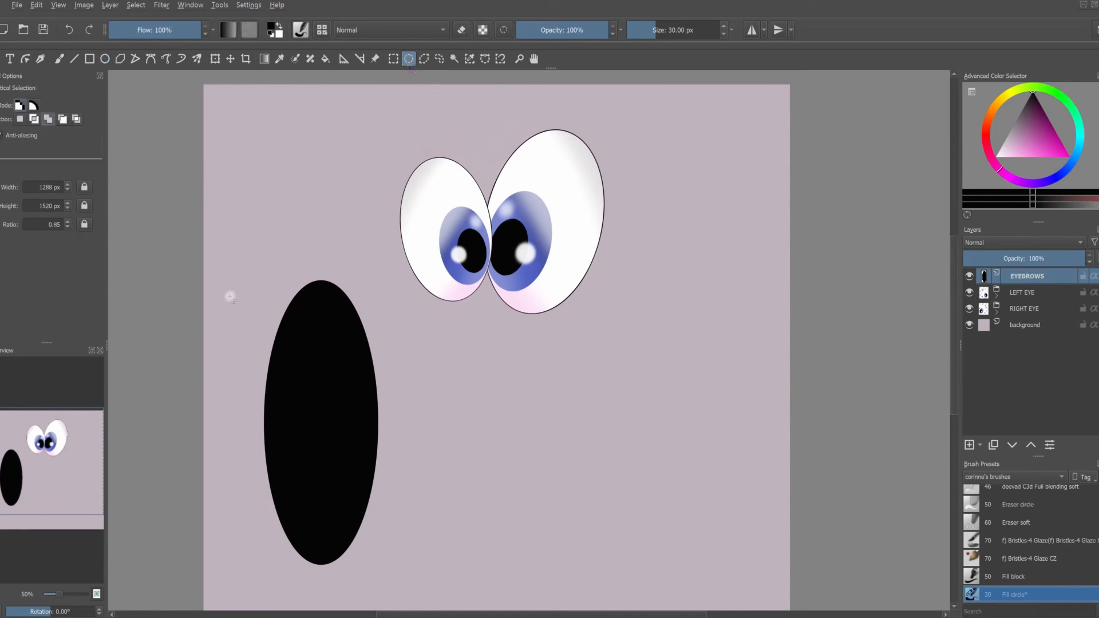
pyautogui.moveTo(217, 315); pyautogui.dragTo(247, 377)
pyautogui.moveTo(308, 444); pyautogui.dragTo(456, 565)
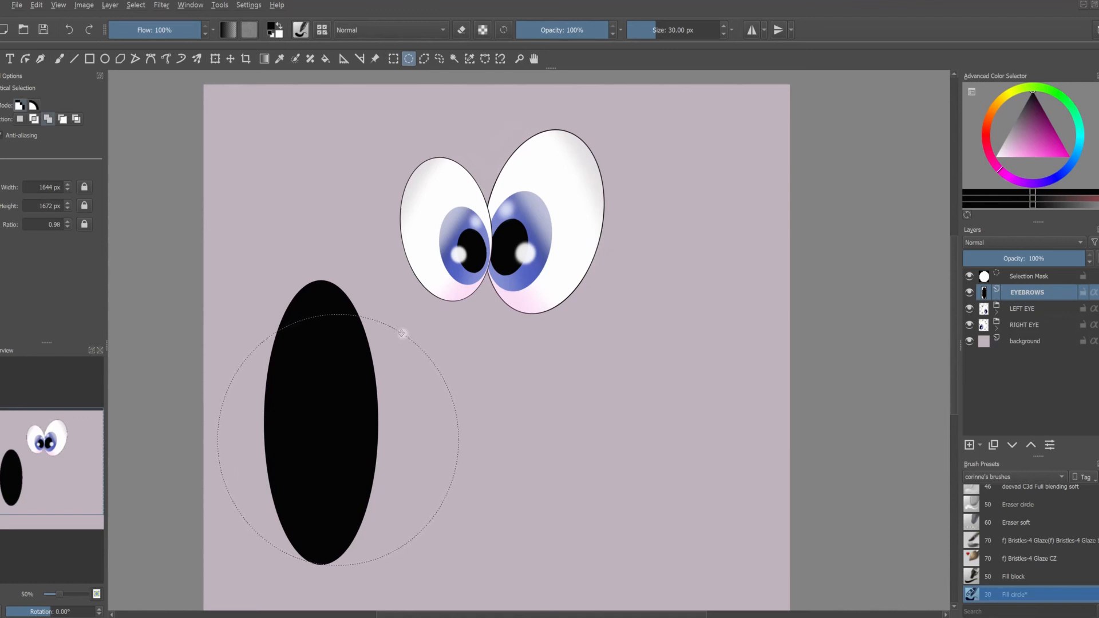
pyautogui.moveTo(402, 332); pyautogui.dragTo(384, 320)
pyautogui.press('Delete')
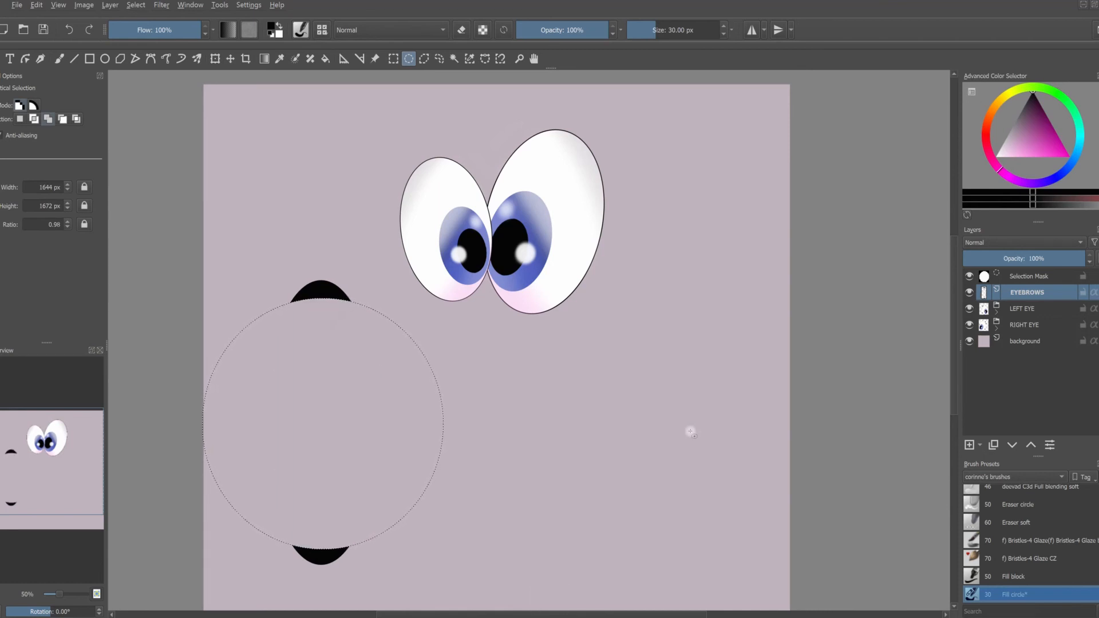
pyautogui.hotkey('ctrl', 'shift', 'a')
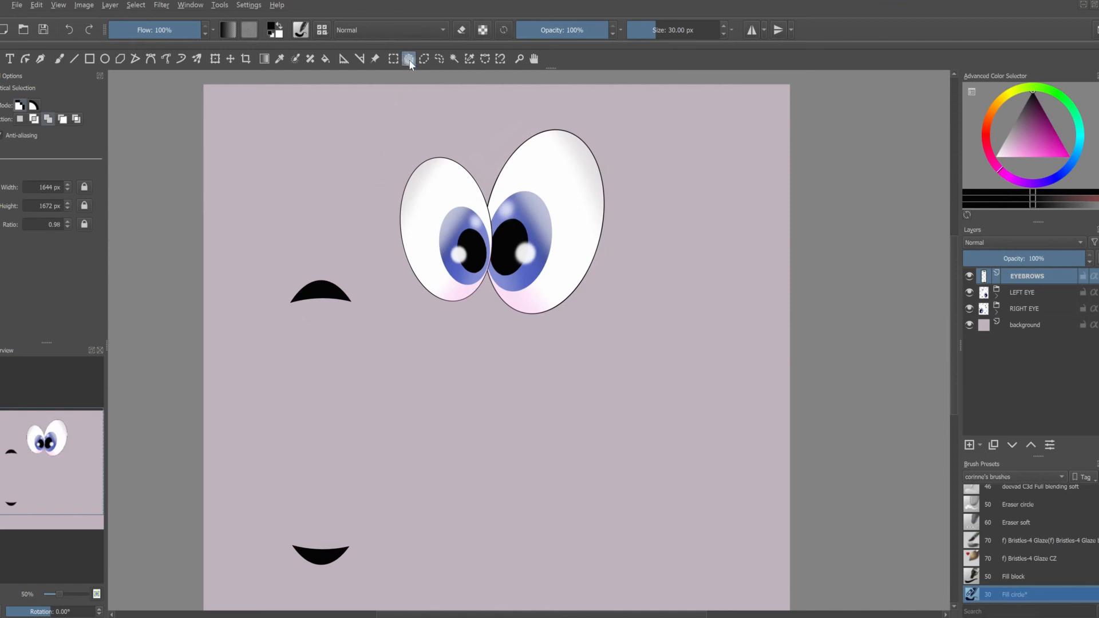
# Step: Thin the upper black arc by deleting a tall elliptical selection that overlaps its underside, and clear the selection
pyautogui.moveTo(274, 346); pyautogui.dragTo(279, 353)
pyautogui.moveTo(306, 410); pyautogui.dragTo(355, 469)
pyautogui.moveTo(340, 363); pyautogui.dragTo(350, 296)
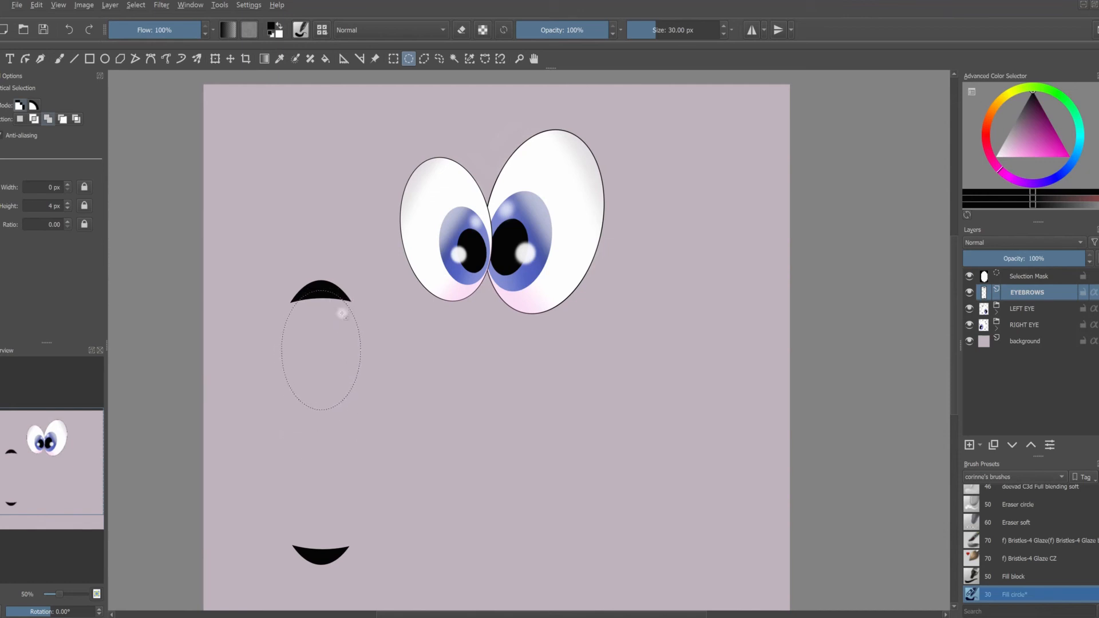
pyautogui.moveTo(340, 309); pyautogui.dragTo(342, 306)
pyautogui.press('Delete')
pyautogui.hotkey('ctrl', 'shift', 'a')
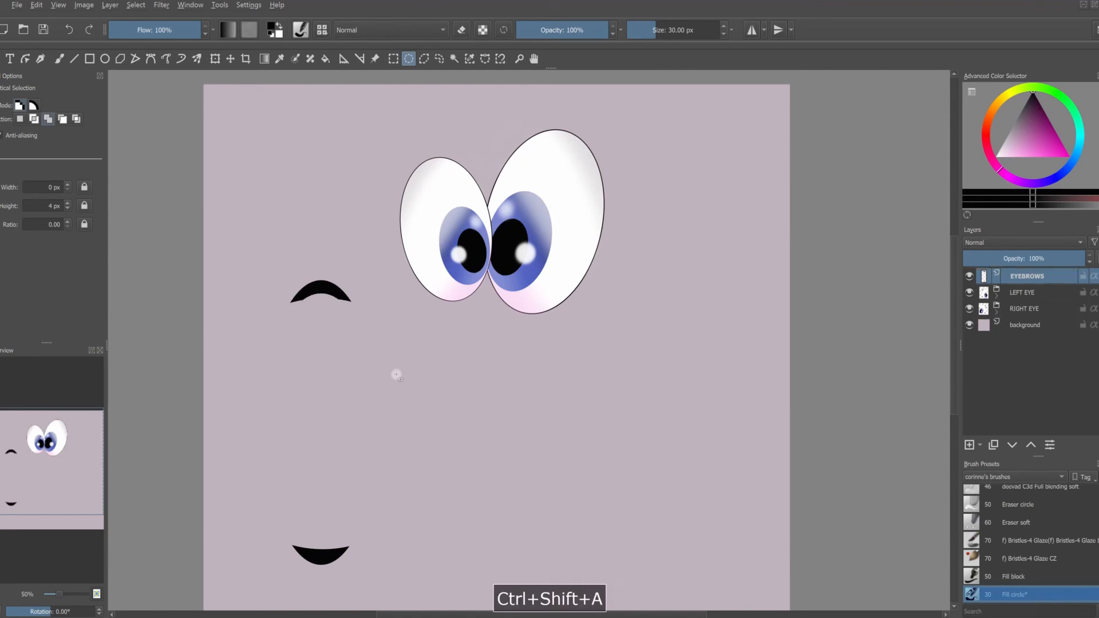
# Step: Erase the leftover lower arc and trim the ends of the upper arc with the brush in eraser mode, enlarged to 118 px
pyautogui.click(462, 31)
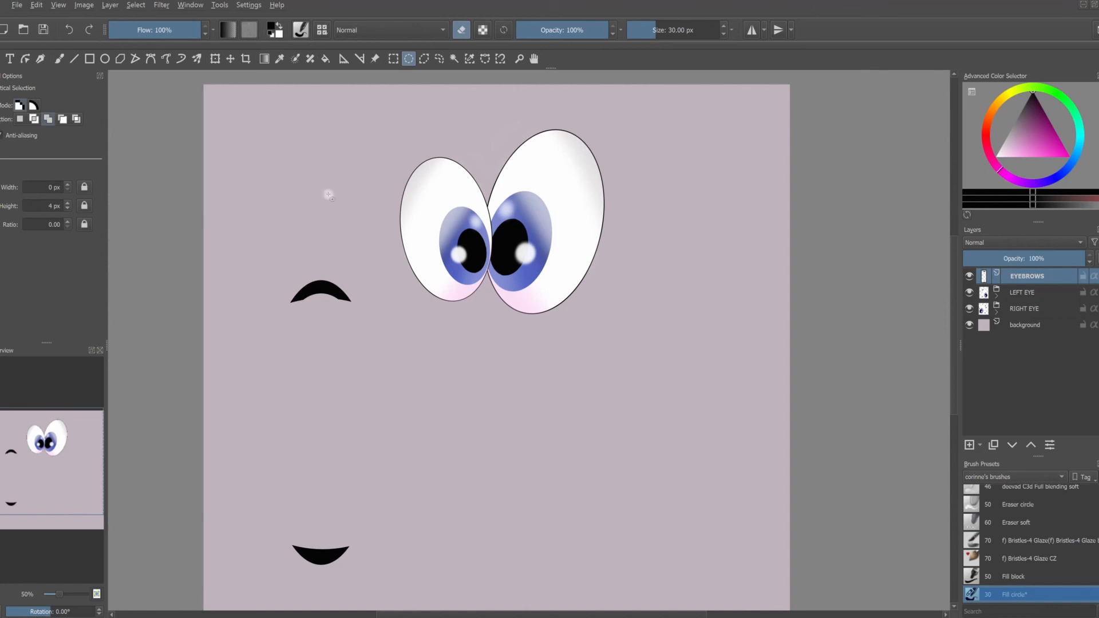
pyautogui.press('b')
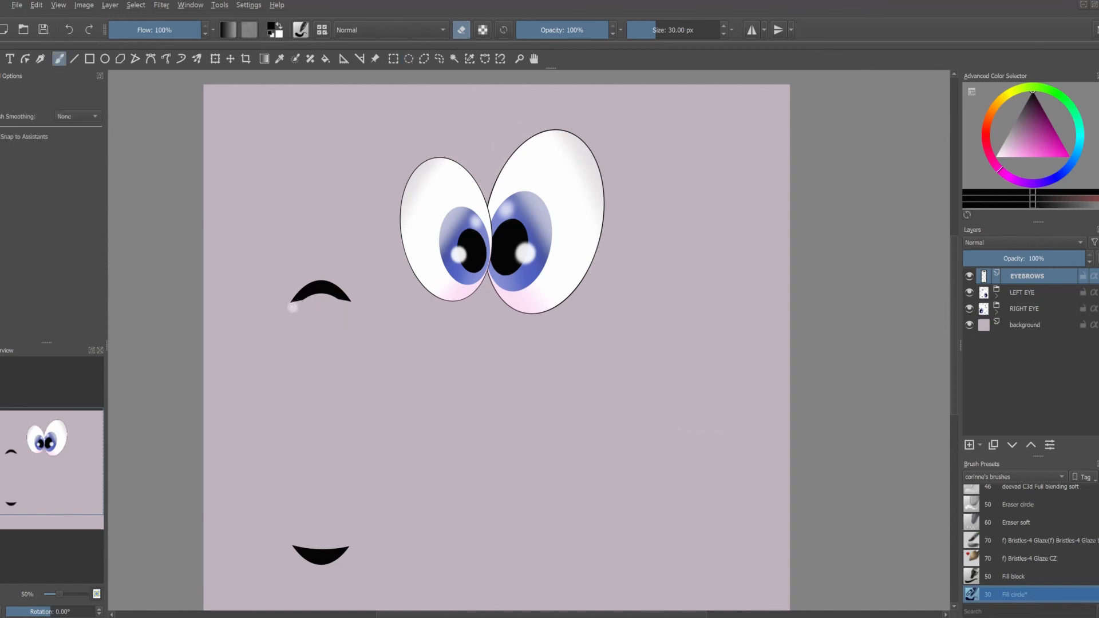
pyautogui.moveTo(292, 307); pyautogui.dragTo(332, 298)
pyautogui.press(']')
pyautogui.moveTo(330, 299); pyautogui.dragTo(346, 309)
pyautogui.moveTo(325, 560); pyautogui.dragTo(339, 553)
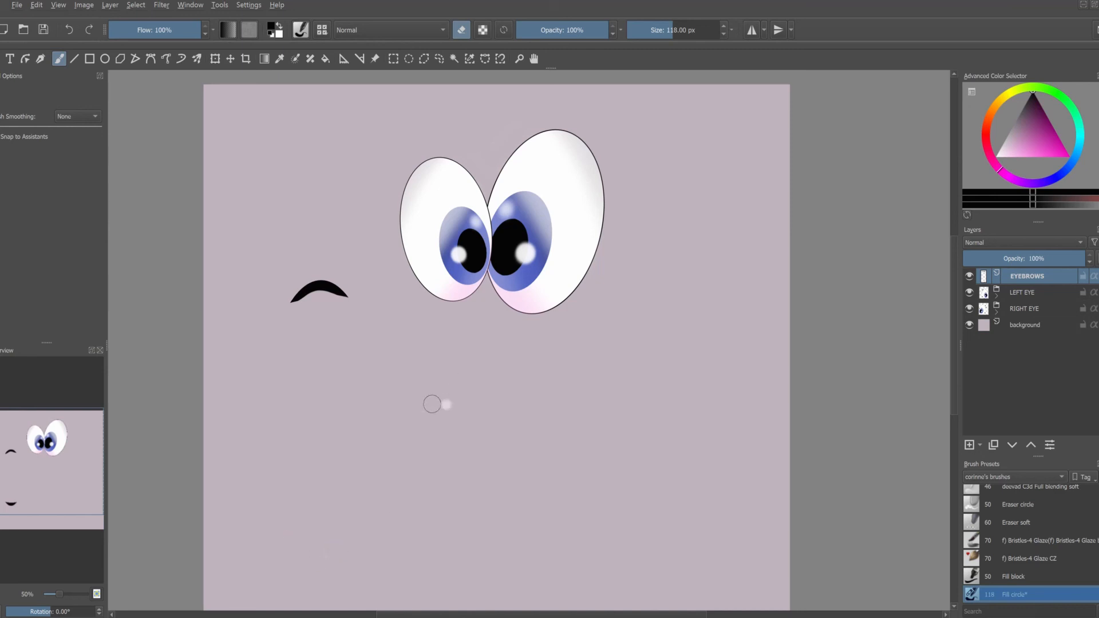
# Step: Transform the eyebrow by moving it above the left eye and rotating it slightly counterclockwise
pyautogui.hotkey('ctrl', 't')
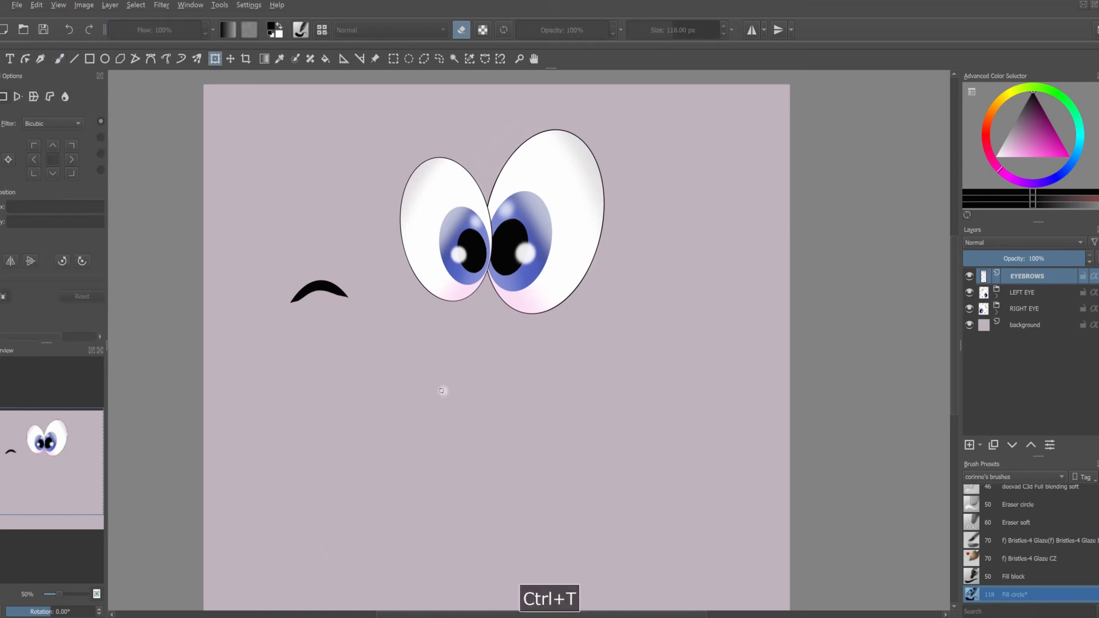
pyautogui.moveTo(337, 292)
pyautogui.mouseDown()
pyautogui.moveTo(429, 130)
pyautogui.moveTo(466, 111)
pyautogui.moveTo(464, 142)
pyautogui.mouseUp()
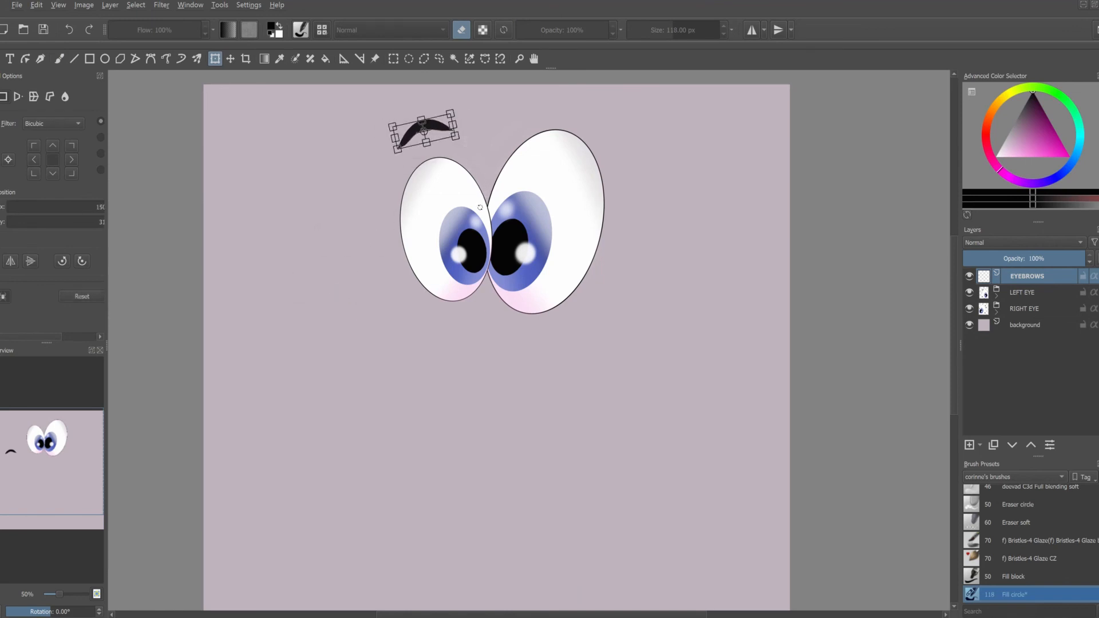
pyautogui.press('Return')
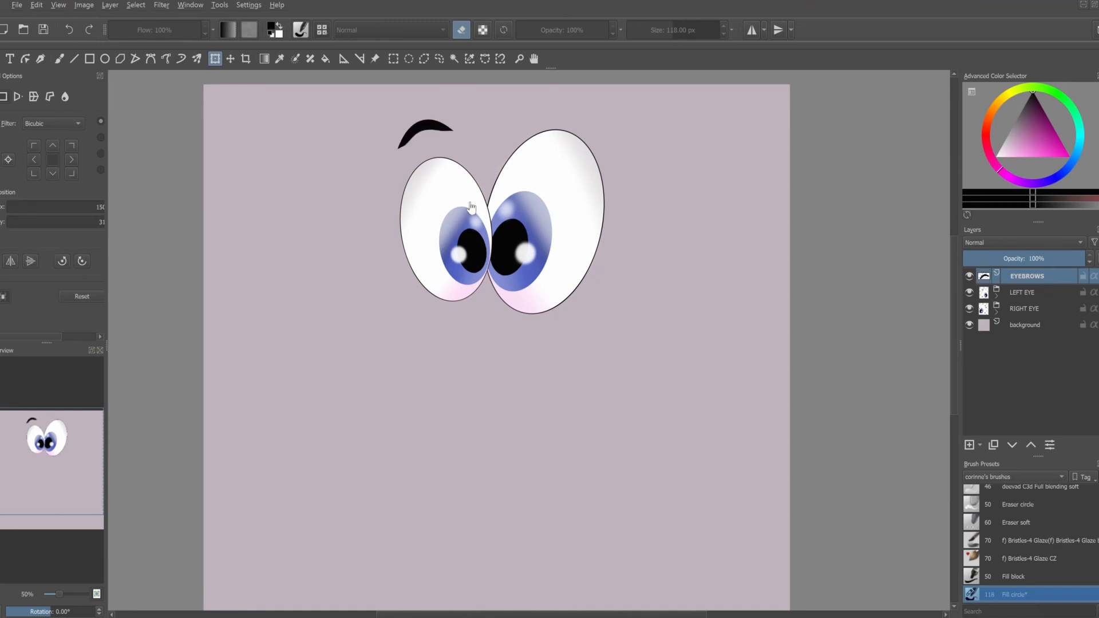
# Step: Duplicate the EYEBROWS layer and move the copy above the right eye
pyautogui.hotkey('ctrl', 'j')
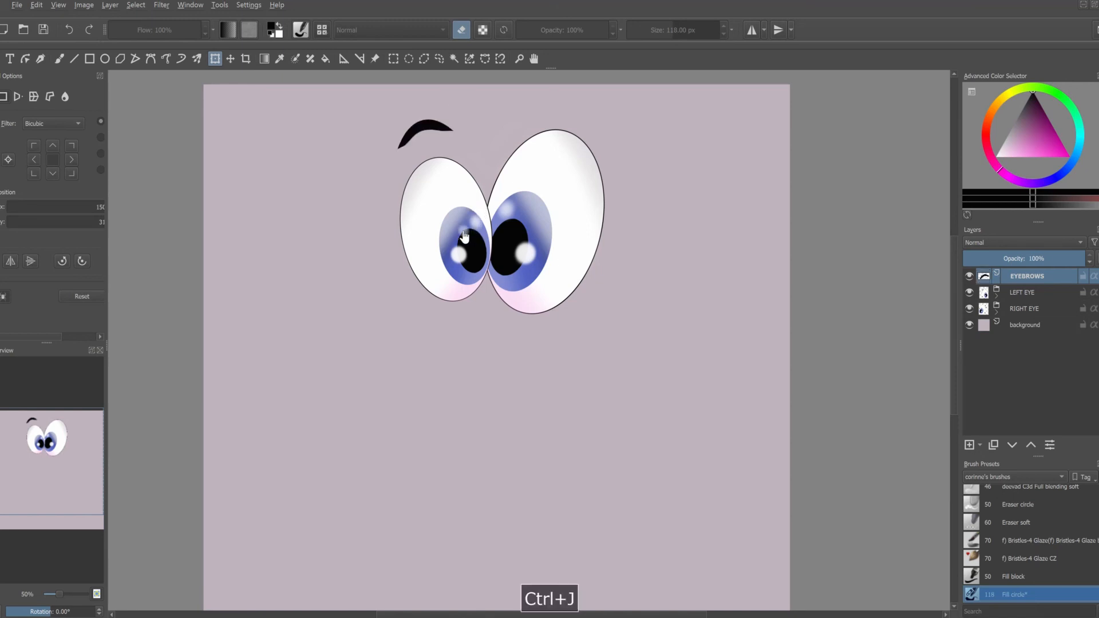
pyautogui.click(231, 59)
pyautogui.moveTo(422, 124); pyautogui.dragTo(561, 102)
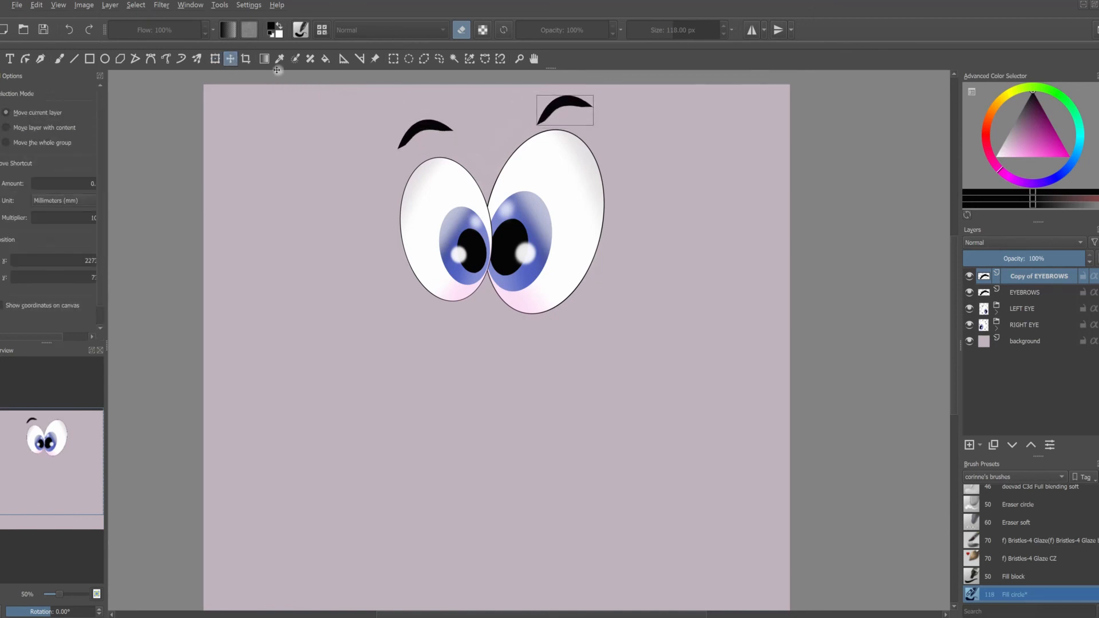
# Step: Enlarge the copied eyebrow and rotate it clockwise so it arches over the outer side of the right eye
pyautogui.click(215, 59)
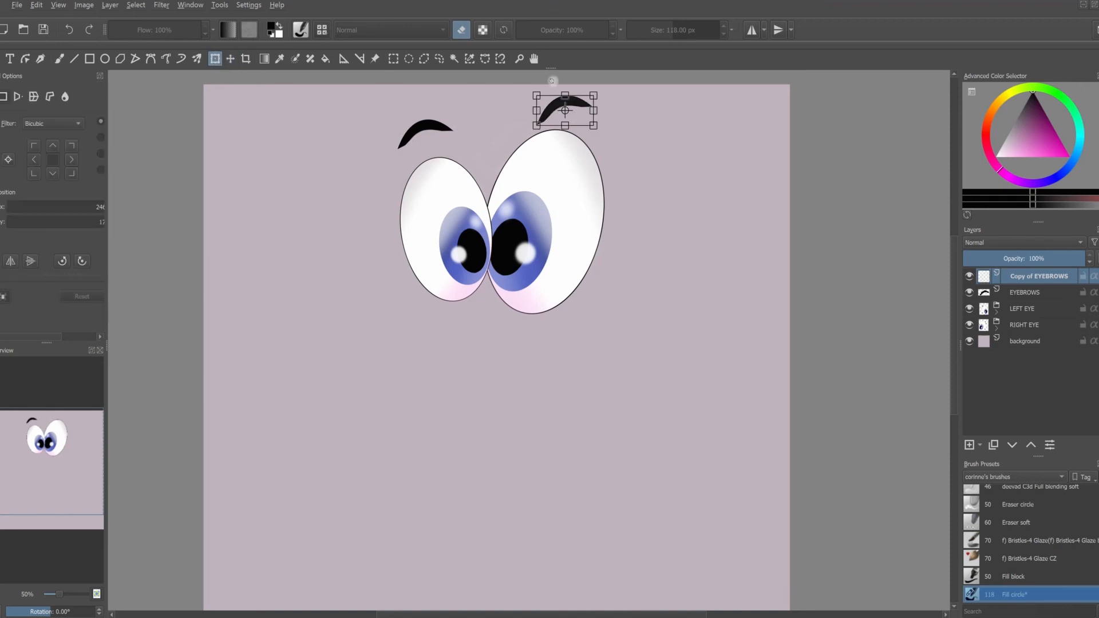
pyautogui.moveTo(600, 90); pyautogui.dragTo(644, 124)
pyautogui.moveTo(631, 174); pyautogui.dragTo(626, 178)
pyautogui.moveTo(618, 126); pyautogui.dragTo(614, 132)
pyautogui.press('Return')
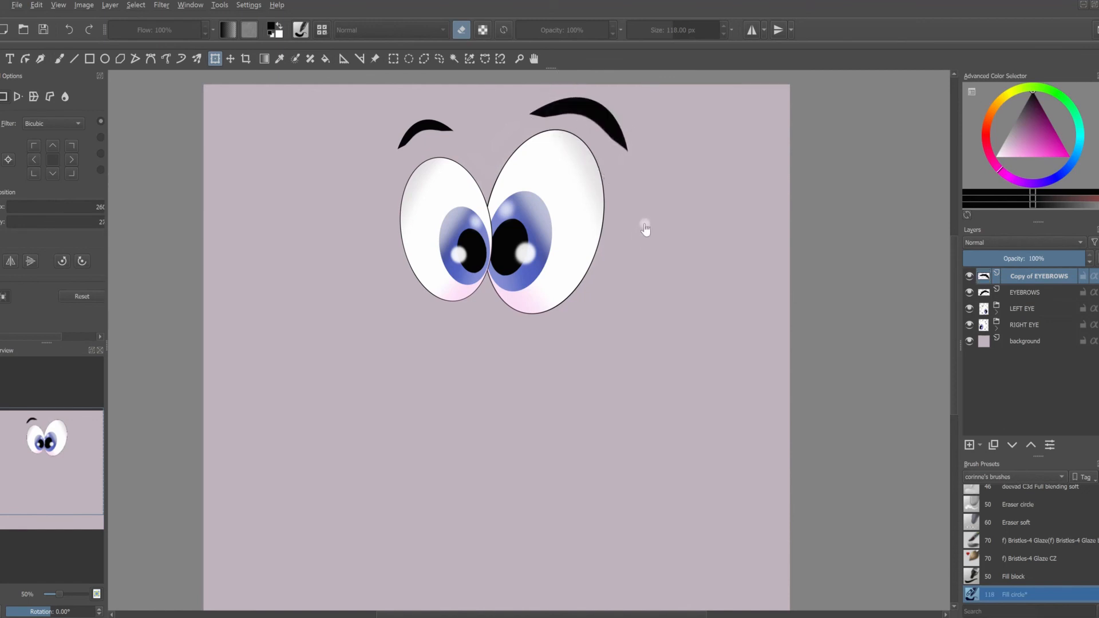
# Step: Erase along the underside of the right eyebrow with the 118 px brush to taper its ends
pyautogui.press('e')
pyautogui.press('b')
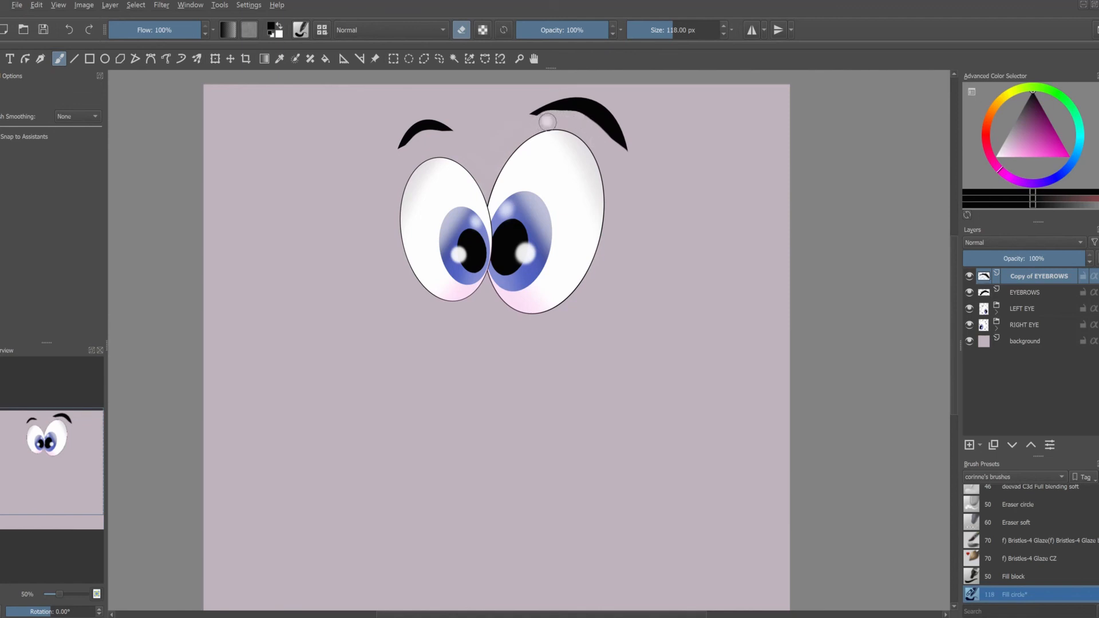
pyautogui.click(614, 153)
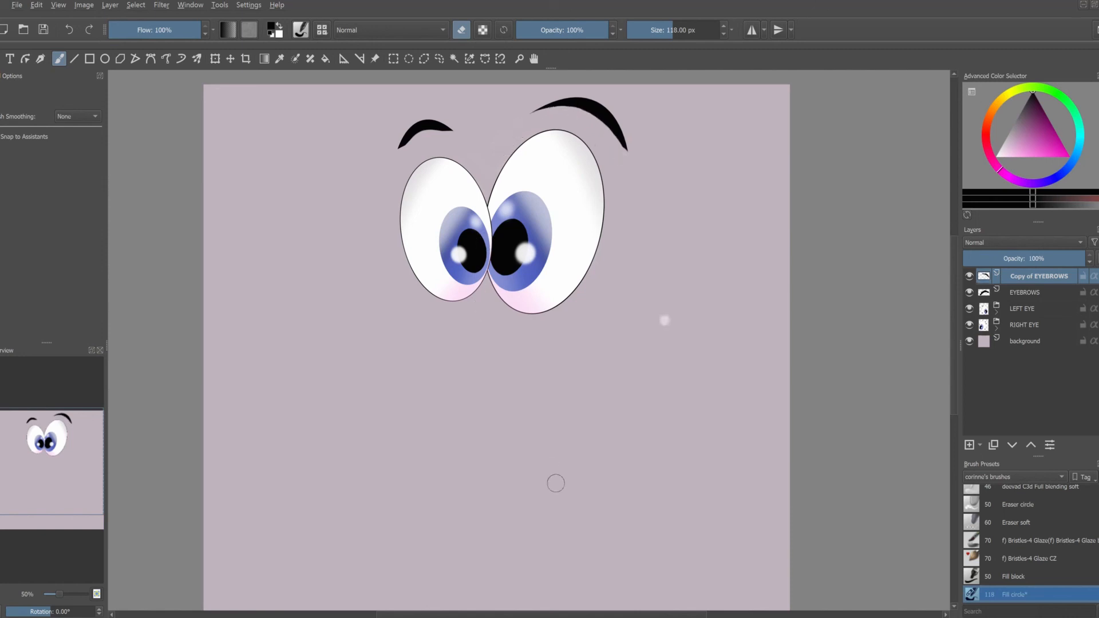
# Step: Move the EFFECTS 1 highlights of the RIGHT EYE group to the right side of the iris
pyautogui.press('pagedown')
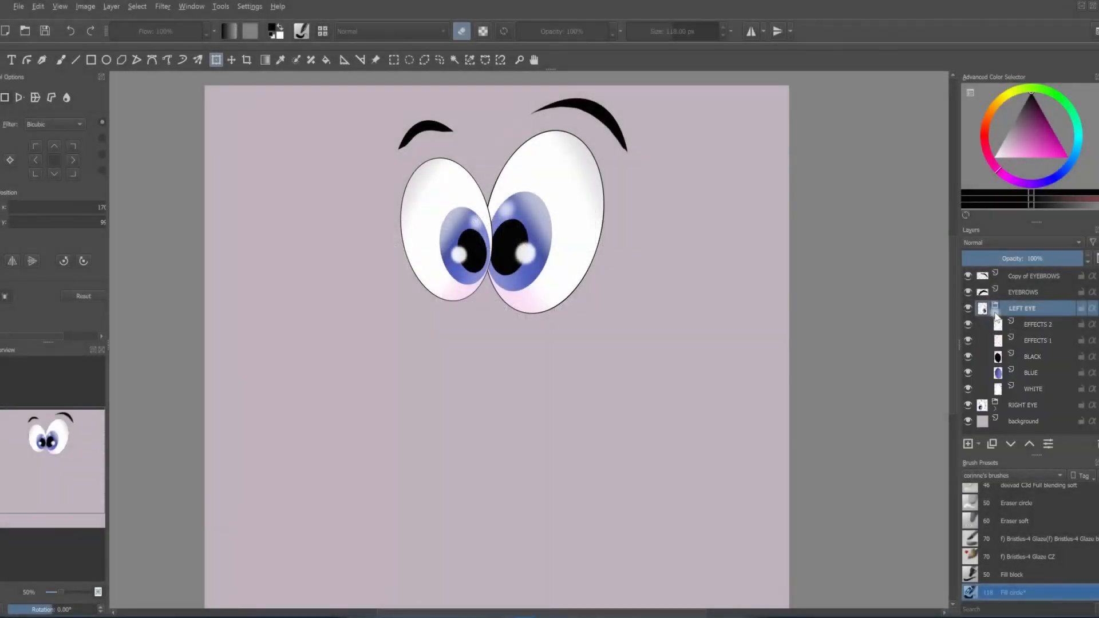
pyautogui.click(1037, 357)
pyautogui.press('t')
pyautogui.moveTo(509, 211); pyautogui.dragTo(599, 229)
pyautogui.click(216, 59)
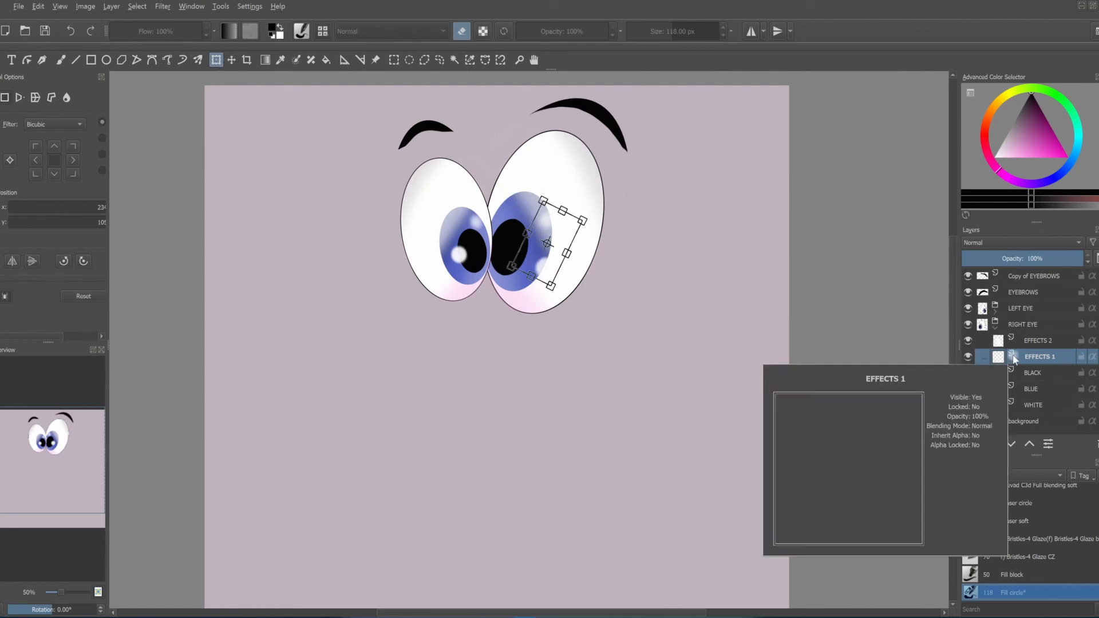
pyautogui.click(998, 373)
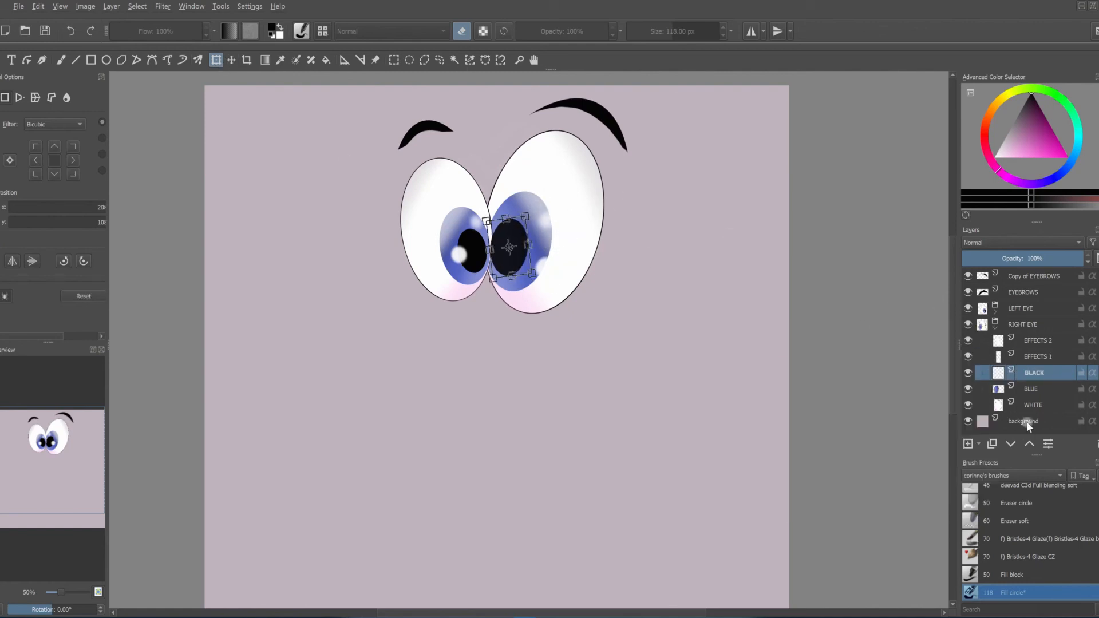
pyautogui.press('Return')
# Step: Move the EFFECTS 1 highlights of the LEFT EYE group slightly down and right over the pupil
pyautogui.click(995, 312)
pyautogui.click(1036, 341)
pyautogui.moveTo(472, 249); pyautogui.dragTo(477, 259)
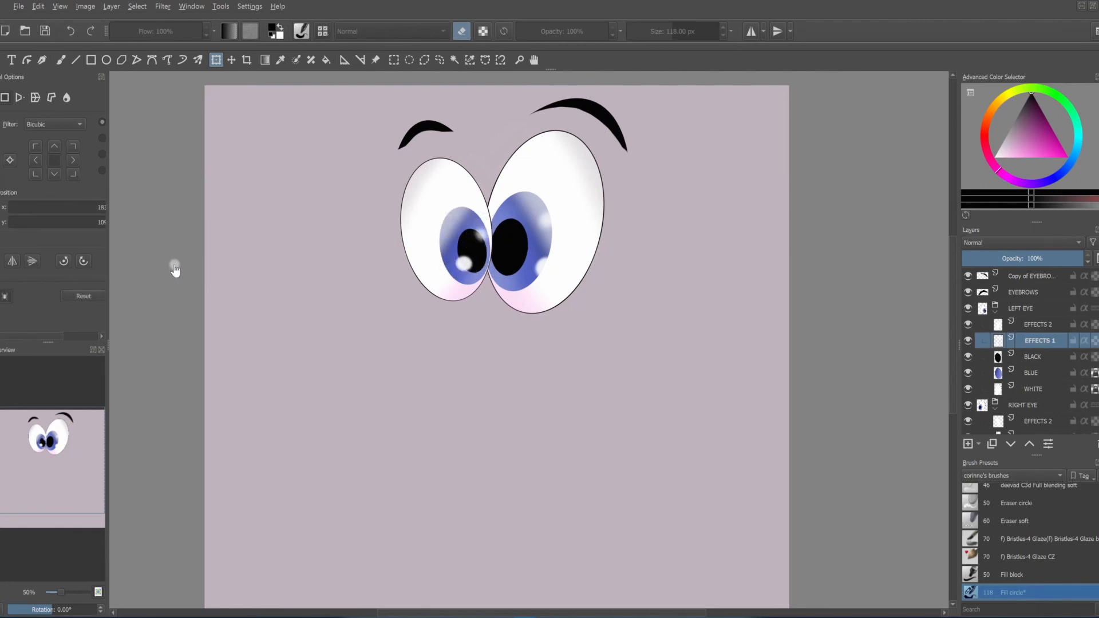
pyautogui.click(995, 312)
# Step: Move the pupil, blue iris and highlights of the RIGHT EYE group right and slightly down, changing the direction of its gaze
pyautogui.click(995, 328)
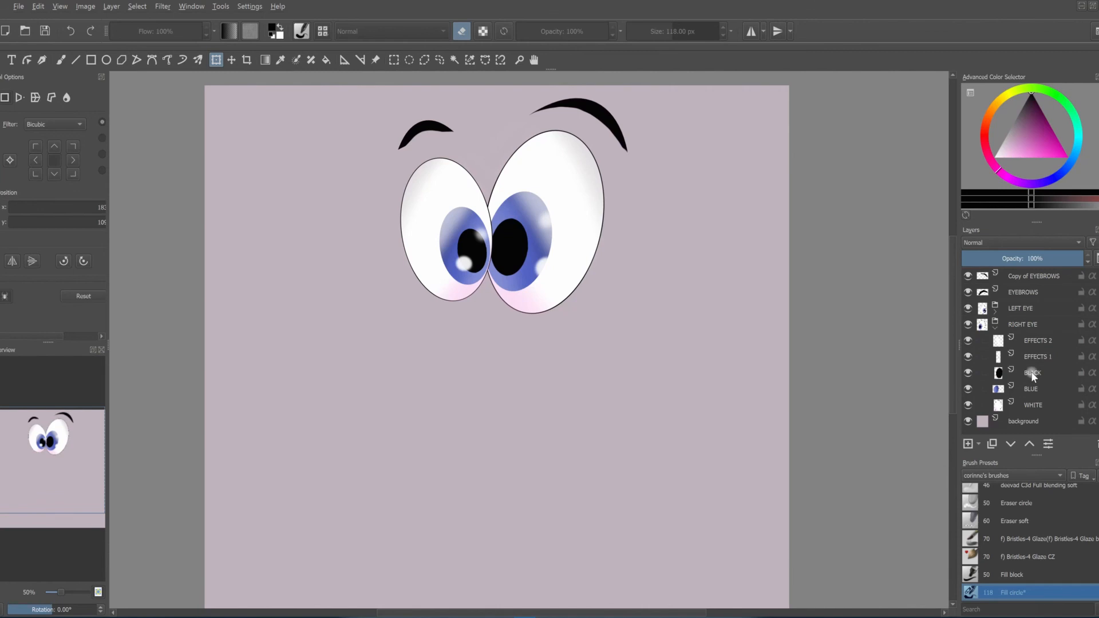
pyautogui.click(1032, 372)
pyautogui.moveTo(518, 245); pyautogui.dragTo(584, 259)
pyautogui.click(1013, 389)
pyautogui.press('Return')
pyautogui.click(1013, 356)
pyautogui.click(559, 231)
pyautogui.press('Return')
pyautogui.click(994, 327)
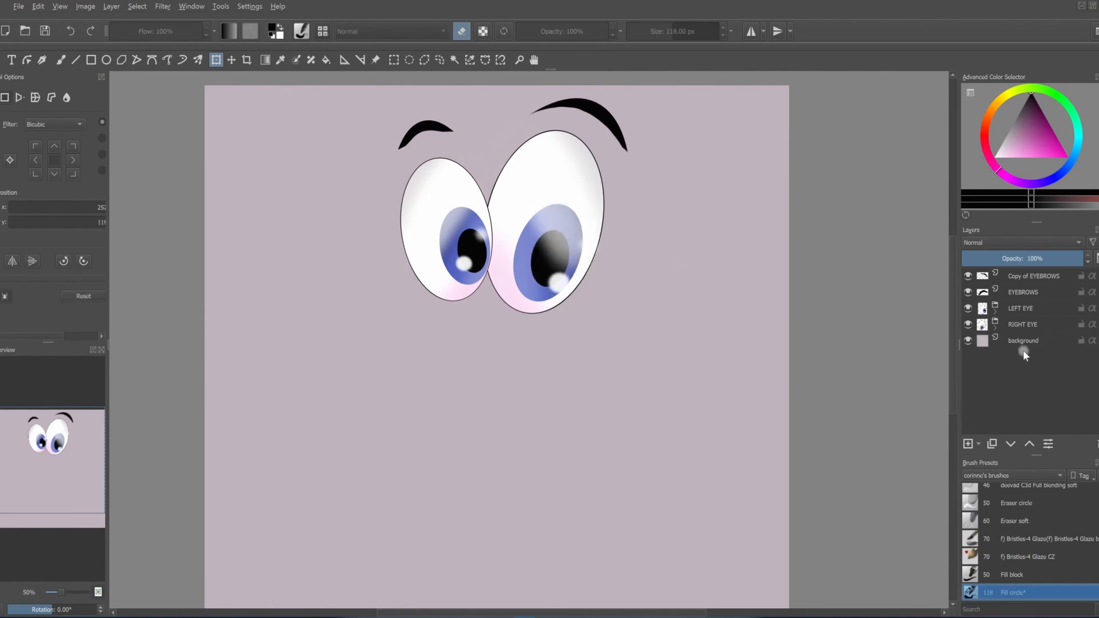
# Step: Move the LEFT EYE group slightly right and down so it overlaps the right eye, and select the RIGHT EYE group
pyautogui.click(1021, 311)
pyautogui.press('t')
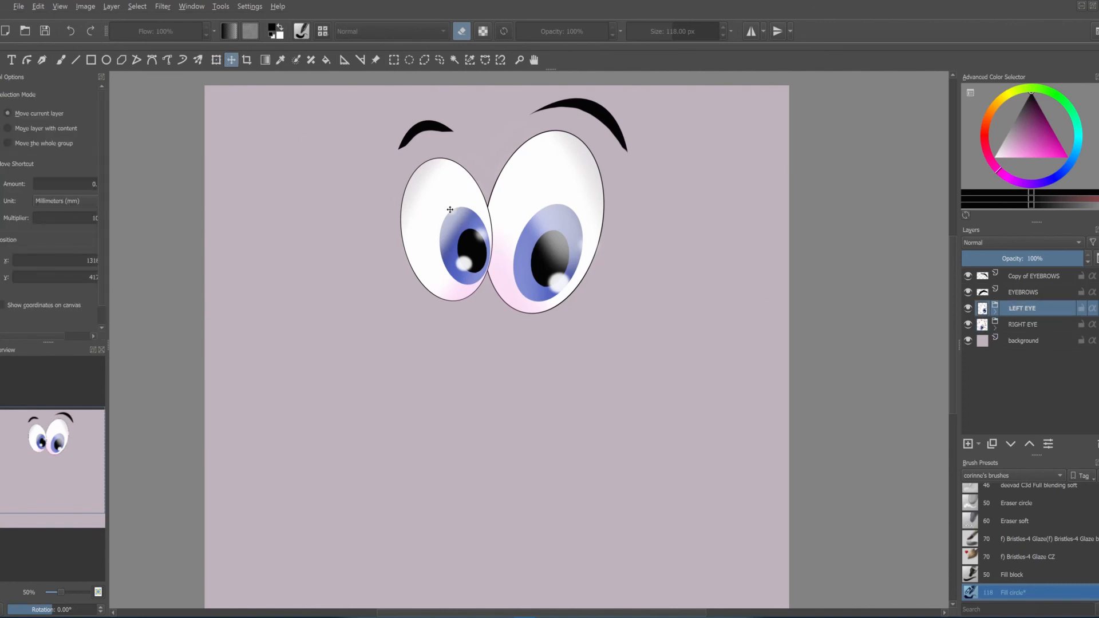
pyautogui.moveTo(449, 209); pyautogui.dragTo(461, 214)
pyautogui.click(1028, 325)
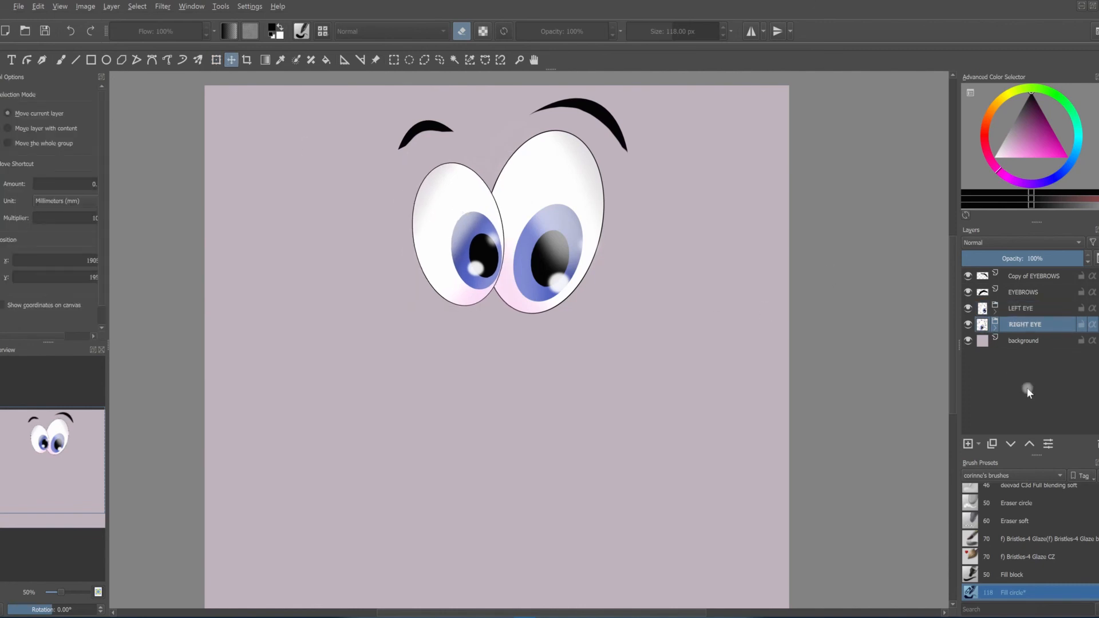